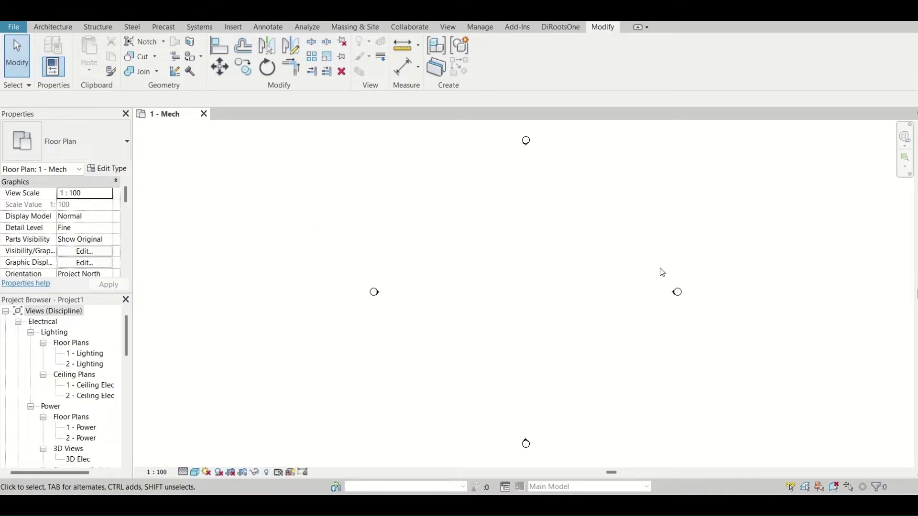
# Step: Create a new family from the Metric Generic Model template
pyautogui.click(9, 31)
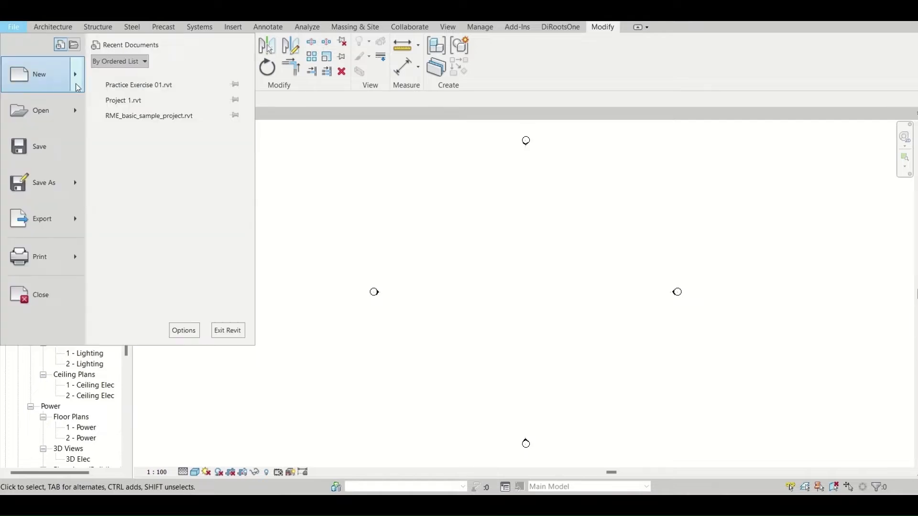
pyautogui.moveTo(78, 87)
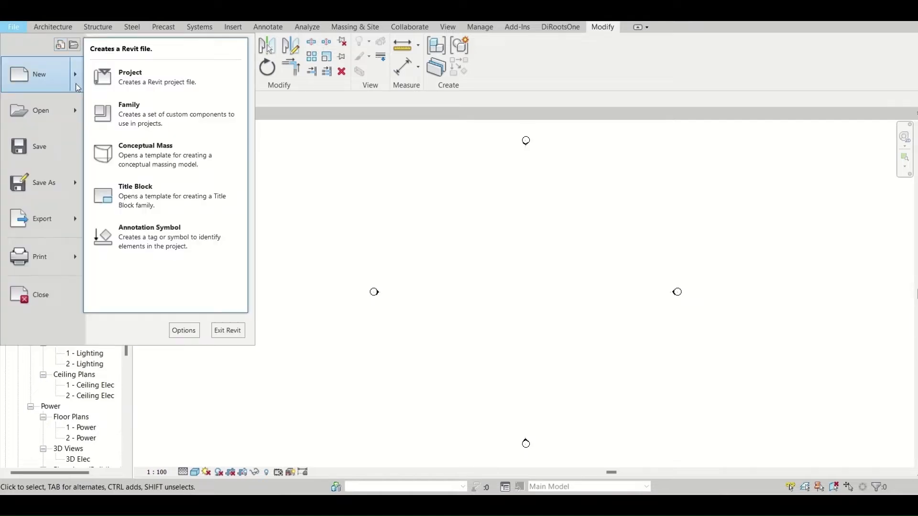
pyautogui.click(166, 118)
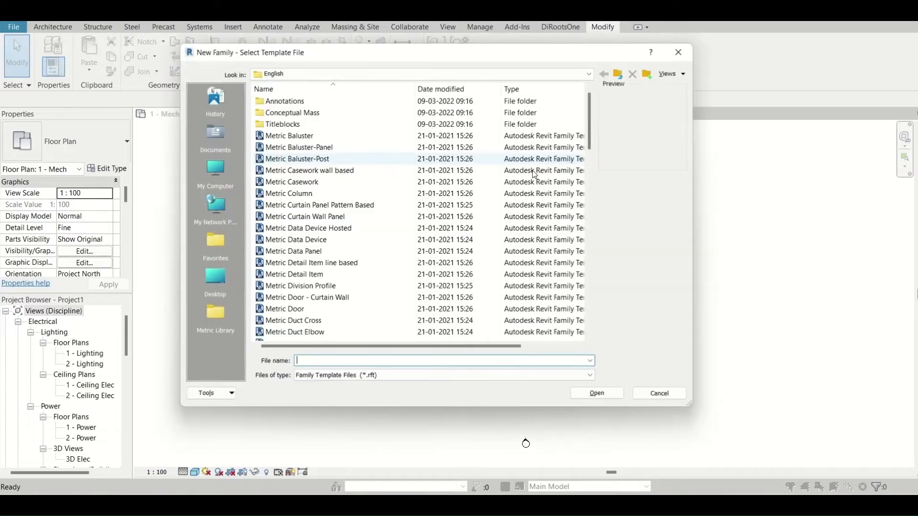
pyautogui.scroll(-6, 323, 189)
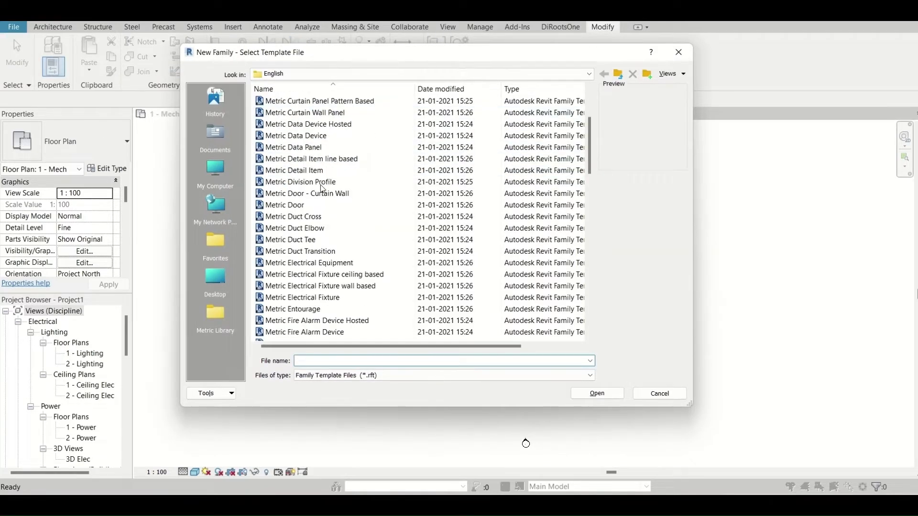
pyautogui.scroll(-3, 323, 189)
pyautogui.scroll(-2, 315, 193)
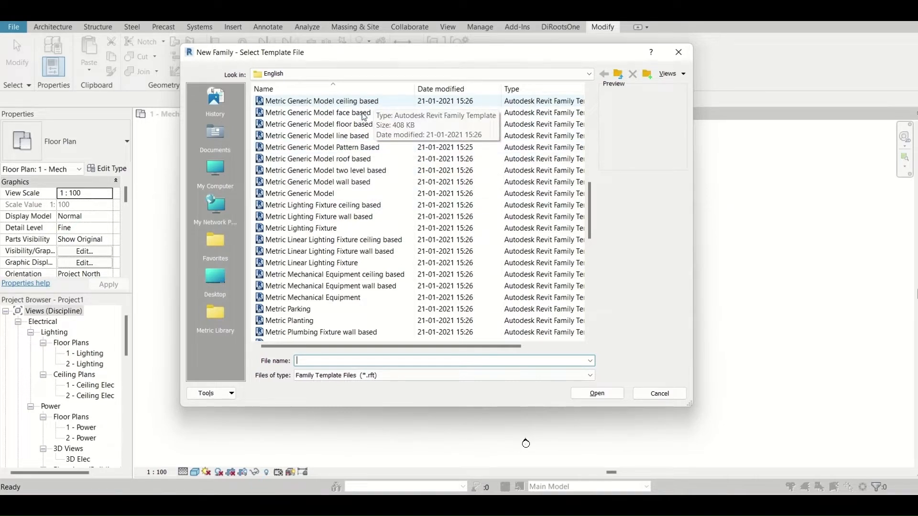
pyautogui.click(338, 193)
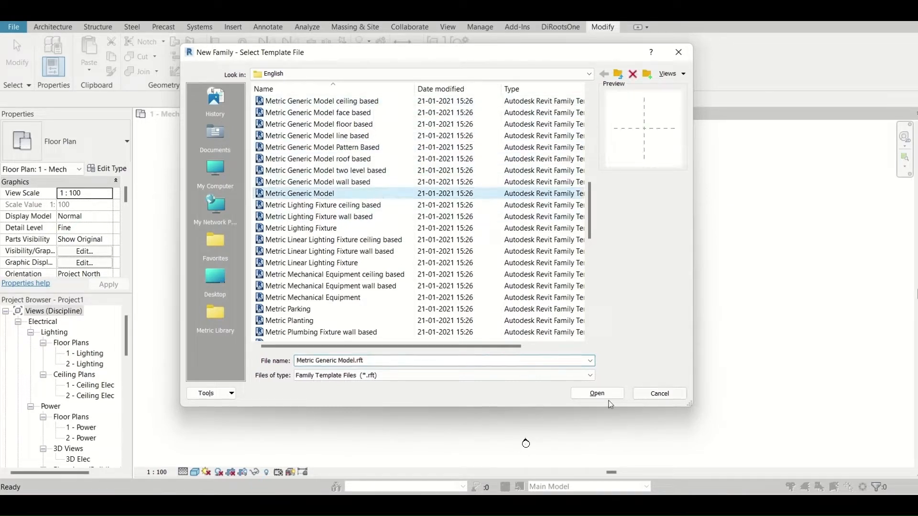
pyautogui.click(606, 396)
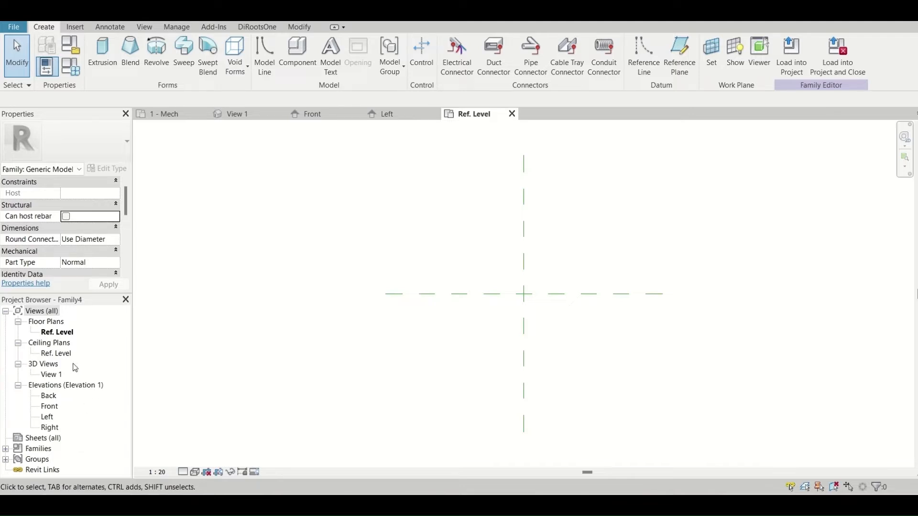
pyautogui.click(142, 67)
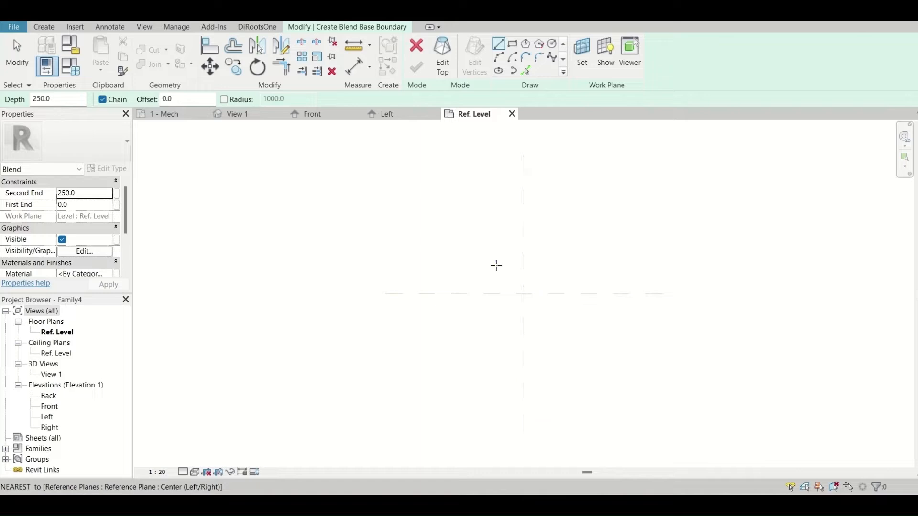
pyautogui.press('Escape')
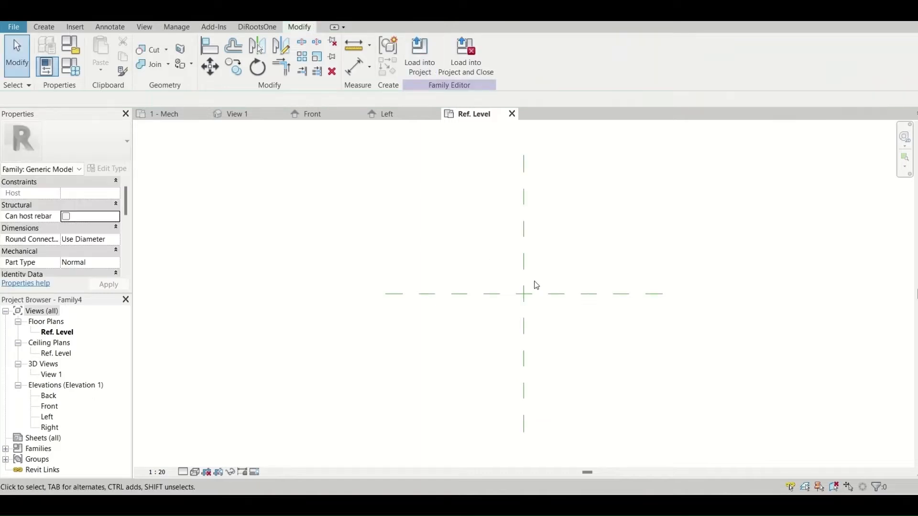
pyautogui.click(531, 250)
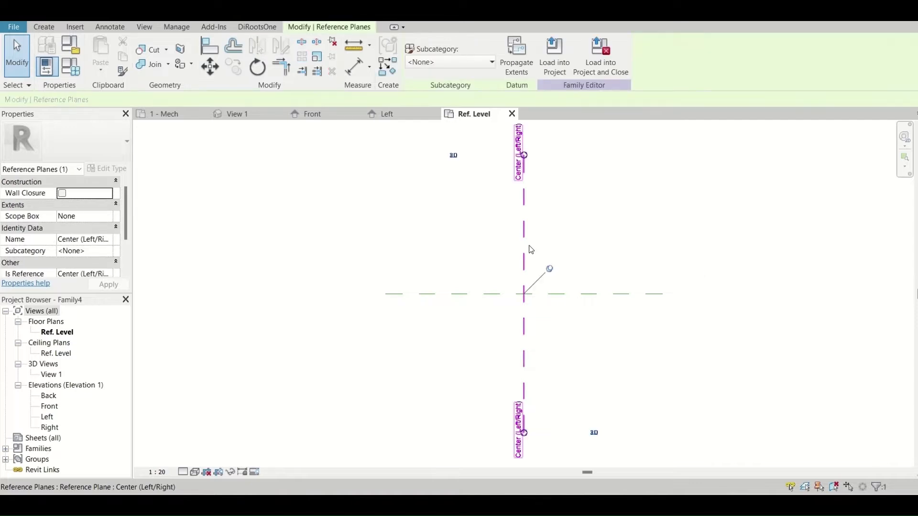
# Step: Draw a vertical reference plane about 774 mm left of centre and a horizontal one about 635 mm below centre
pyautogui.press('r')
pyautogui.press('p')
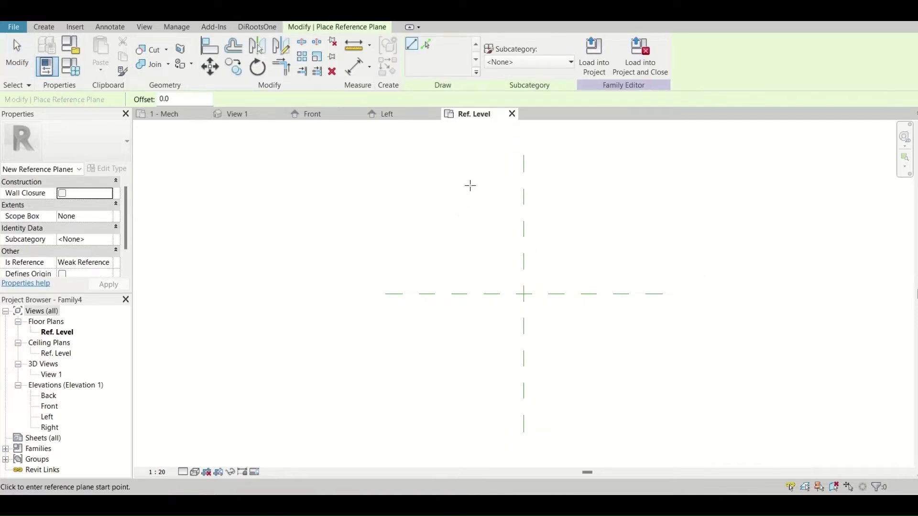
pyautogui.click(469, 186)
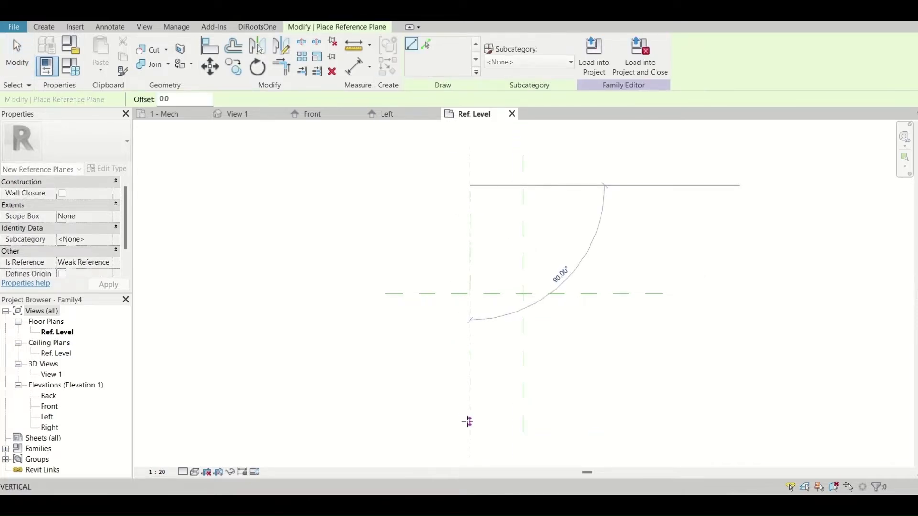
pyautogui.click(467, 421)
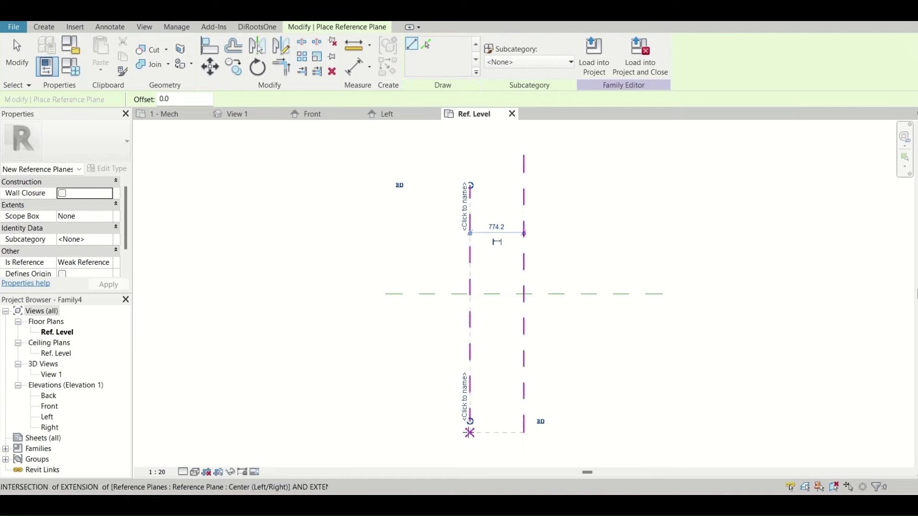
pyautogui.click(616, 338)
pyautogui.click(423, 338)
pyautogui.press('Escape')
pyautogui.press('Escape')
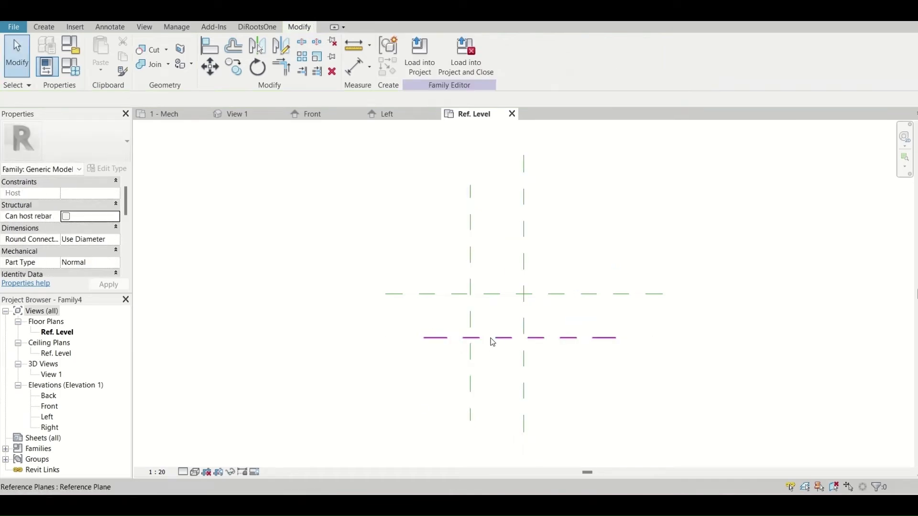
# Step: Mirror the new horizontal and vertical reference planes about their respective centre planes, keeping the originals
pyautogui.click(491, 337)
pyautogui.click(257, 47)
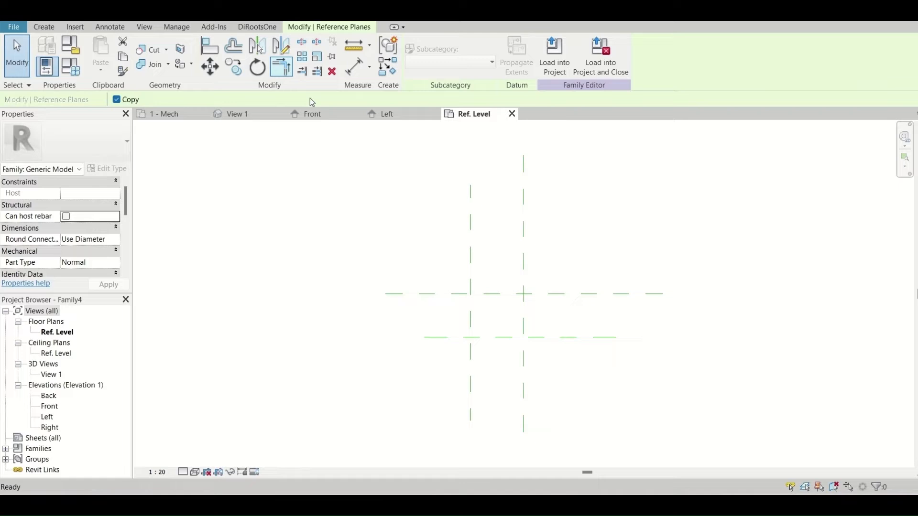
pyautogui.click(553, 294)
pyautogui.click(471, 245)
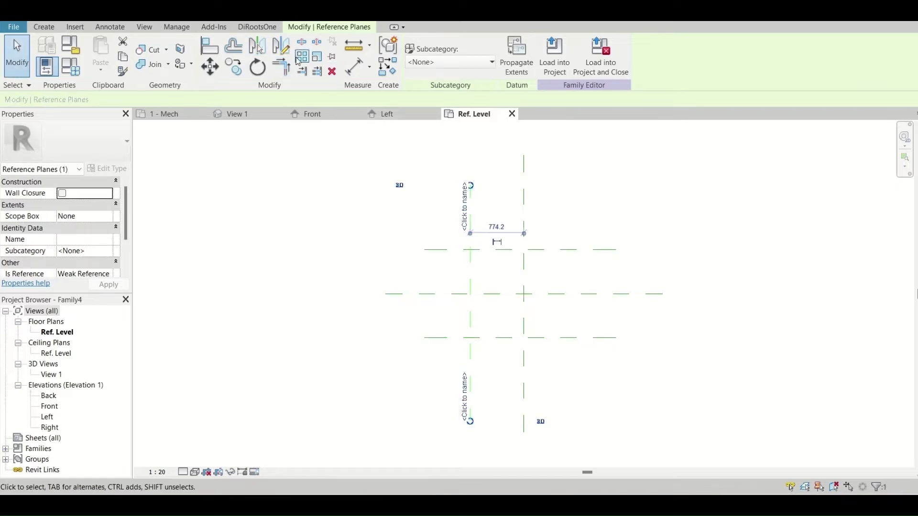
pyautogui.click(264, 49)
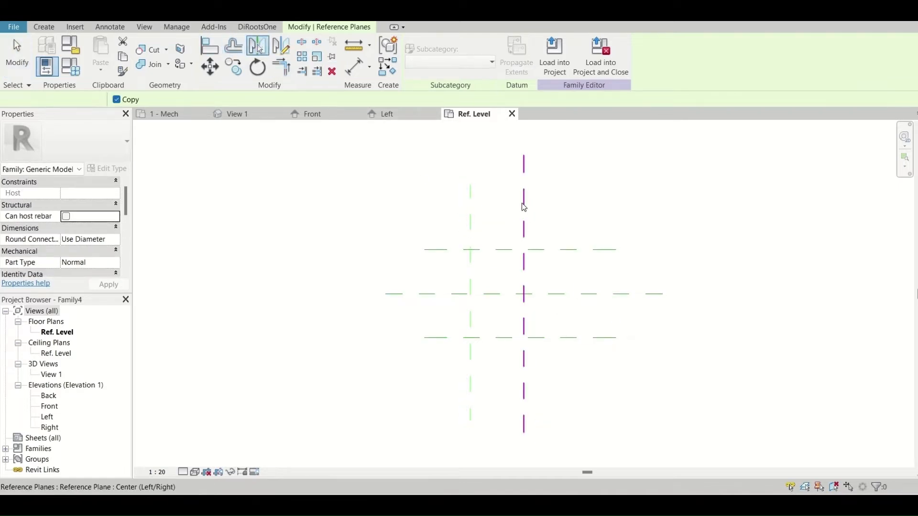
pyautogui.click(524, 210)
pyautogui.click(588, 238)
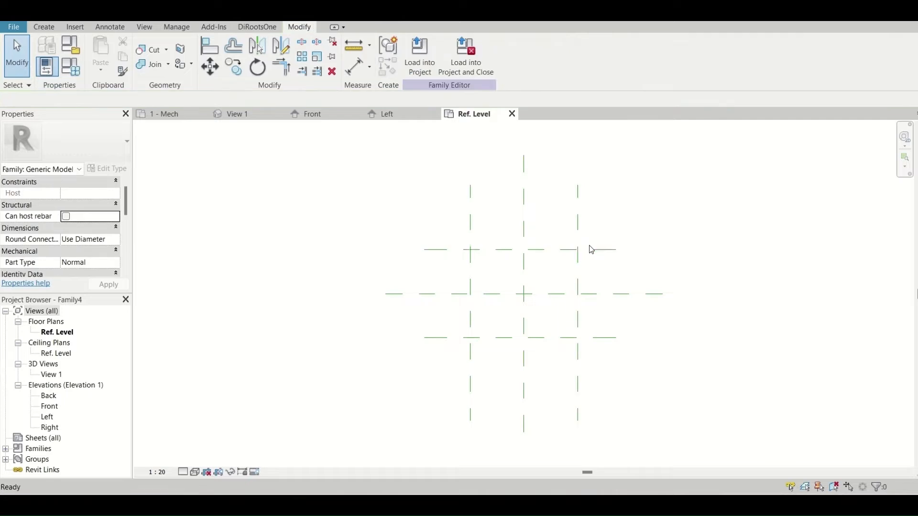
# Step: Place an aligned dimension across the three vertical reference planes and make its segments equal
pyautogui.press('d')
pyautogui.press('i')
pyautogui.click(470, 230)
pyautogui.click(525, 222)
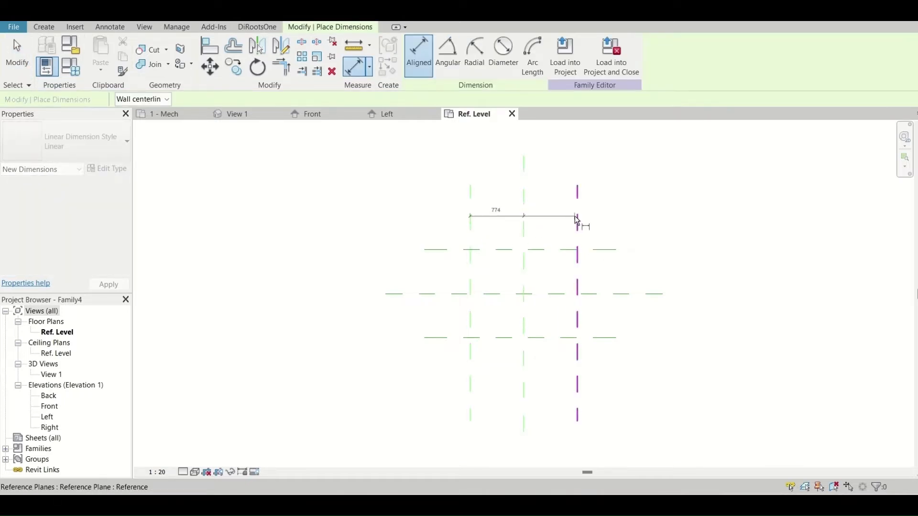
pyautogui.click(579, 223)
pyautogui.click(597, 218)
pyautogui.click(524, 197)
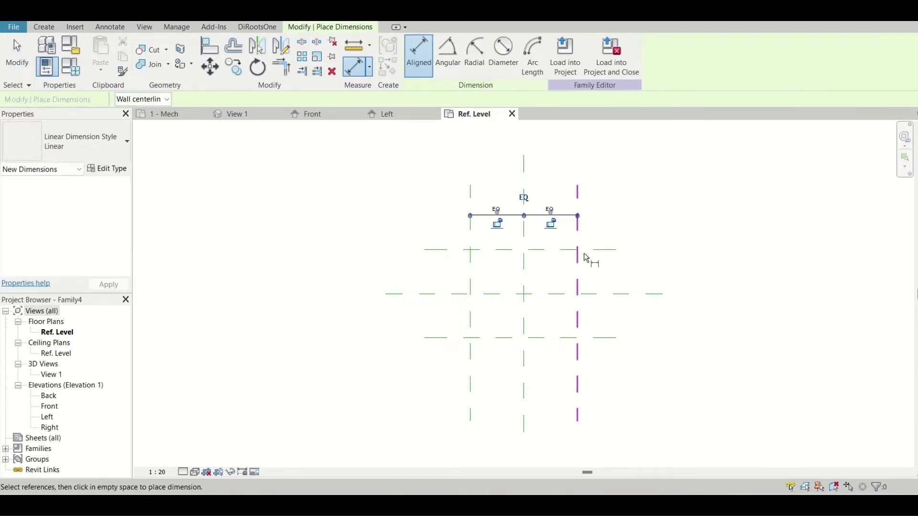
# Step: Dimension the three horizontal reference planes in one string and apply the equality constraint
pyautogui.click(597, 250)
pyautogui.click(601, 295)
pyautogui.click(600, 338)
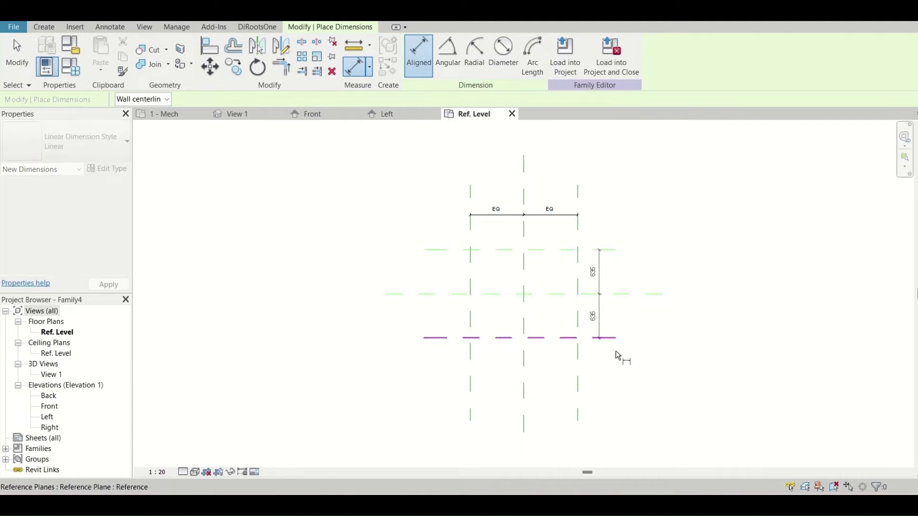
pyautogui.click(665, 404)
pyautogui.click(682, 295)
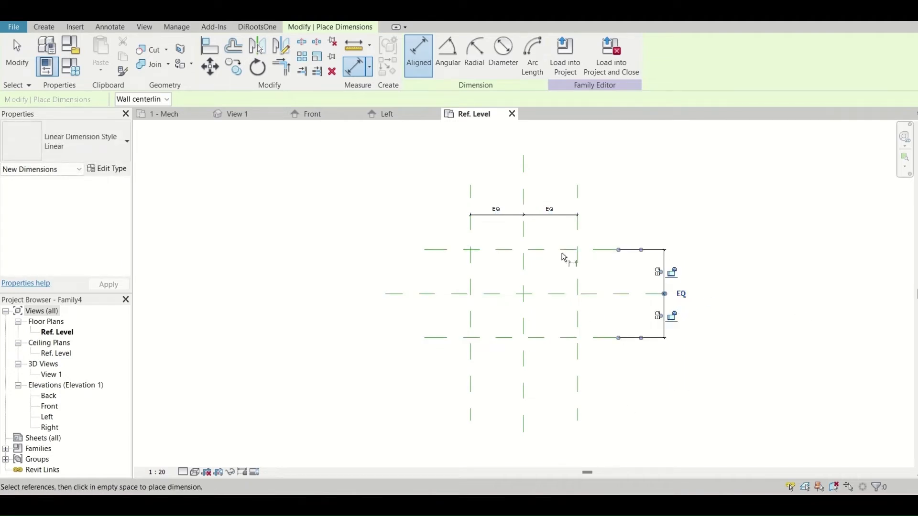
# Step: Add overall aligned dimensions between the two outer vertical planes and between the two outer horizontal planes
pyautogui.click(470, 191)
pyautogui.click(578, 204)
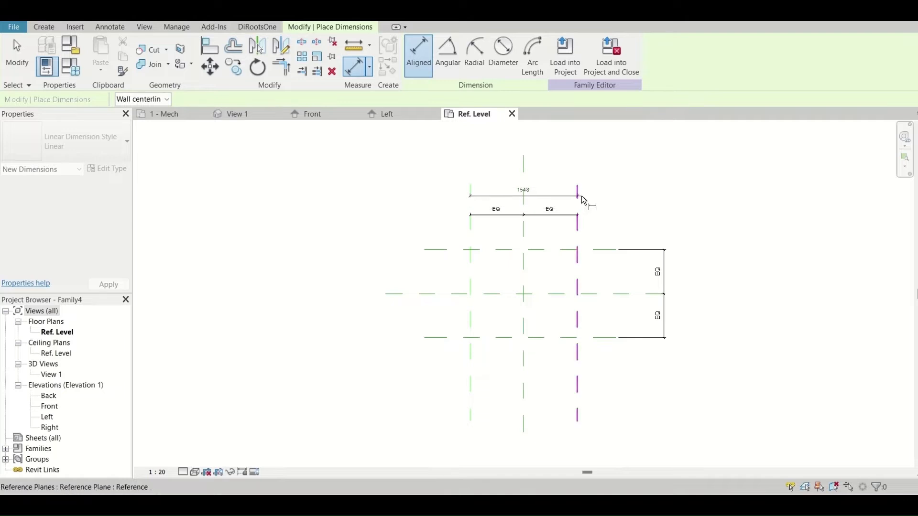
pyautogui.click(586, 182)
pyautogui.click(606, 251)
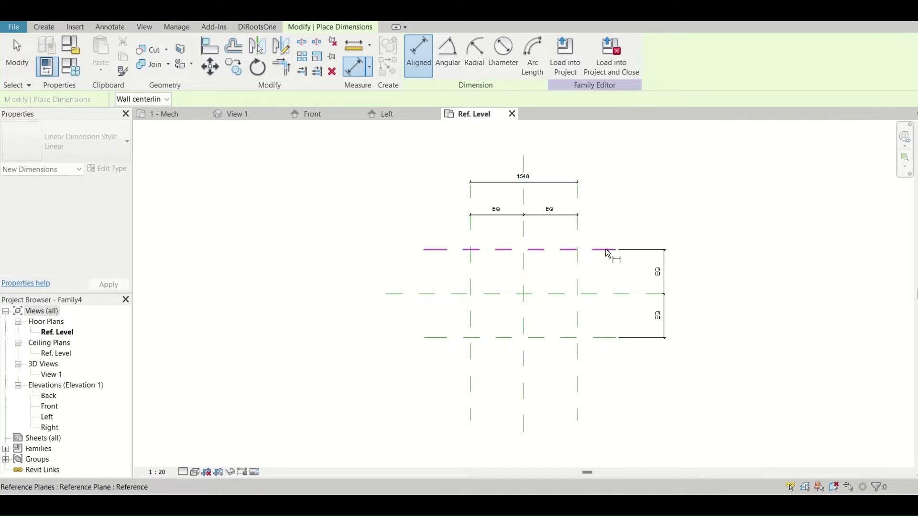
pyautogui.click(605, 339)
pyautogui.click(708, 368)
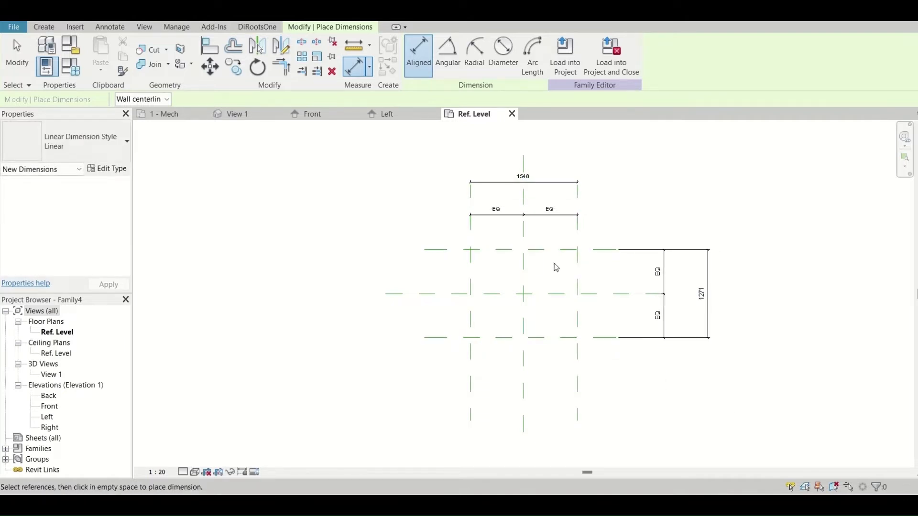
pyautogui.press('Escape')
pyautogui.press('Escape')
# Step: Move the right vertical reference plane so the overall distance between the outer vertical planes is 600 mm
pyautogui.click(526, 180)
pyautogui.scroll(5, 527, 179)
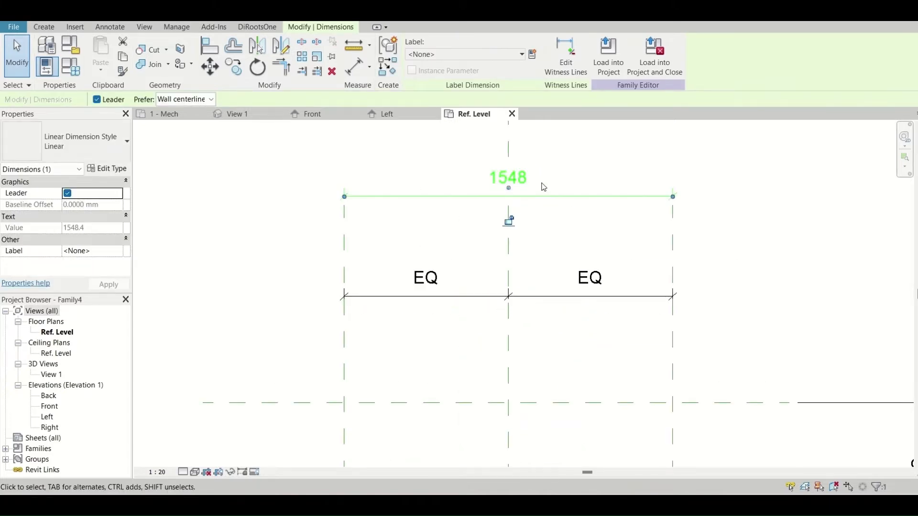
pyautogui.scroll(-1, 512, 178)
pyautogui.scroll(-1, 511, 178)
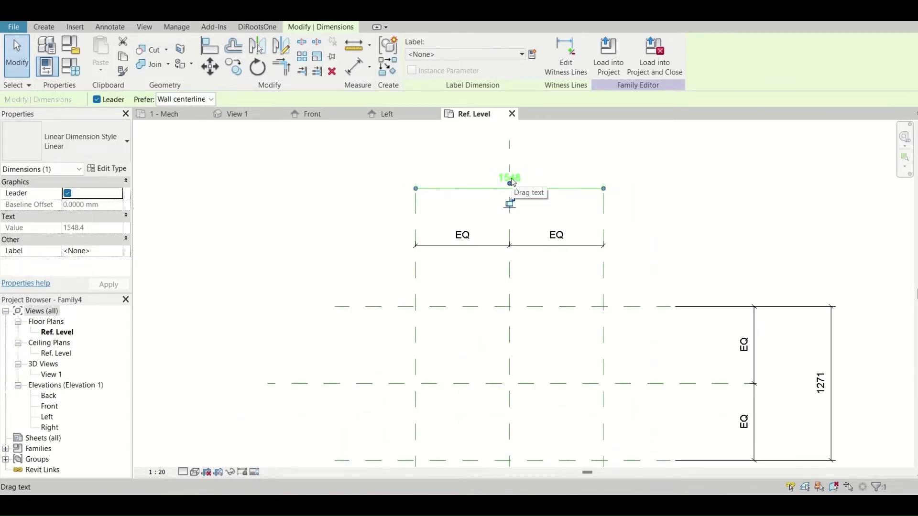
pyautogui.scroll(-3, 432, 227)
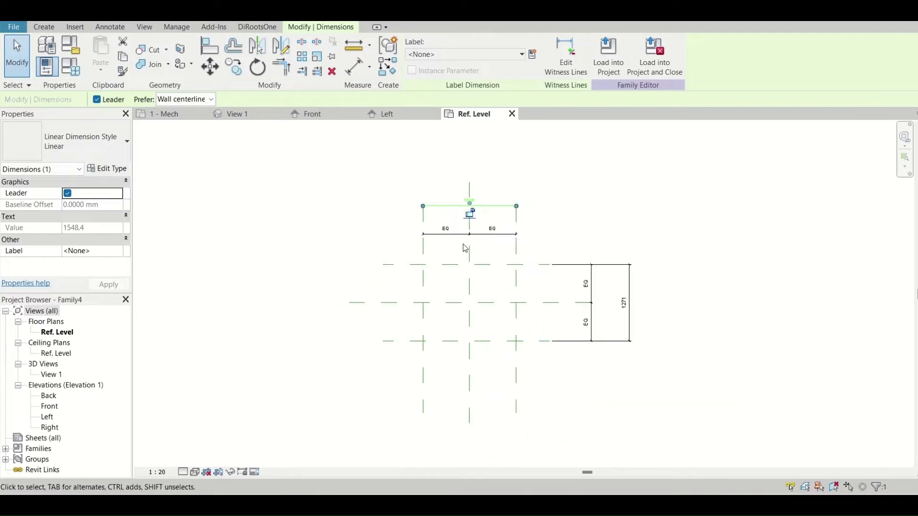
pyautogui.click(516, 321)
pyautogui.scroll(2, 516, 321)
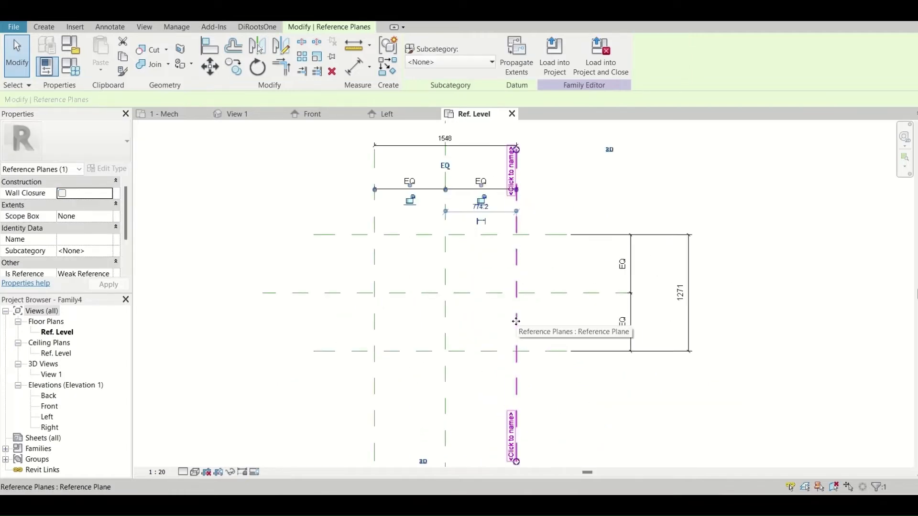
pyautogui.click(450, 140)
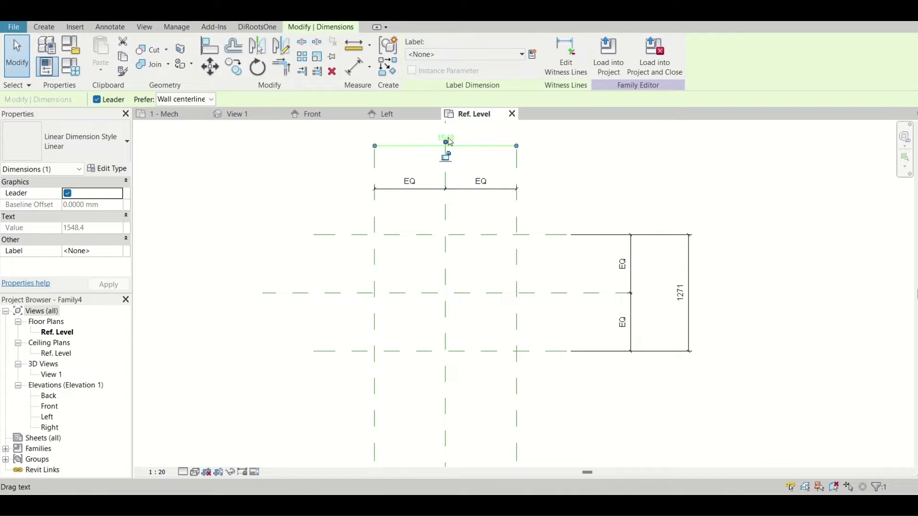
pyautogui.click(516, 283)
pyautogui.moveTo(517, 282); pyautogui.dragTo(484, 272)
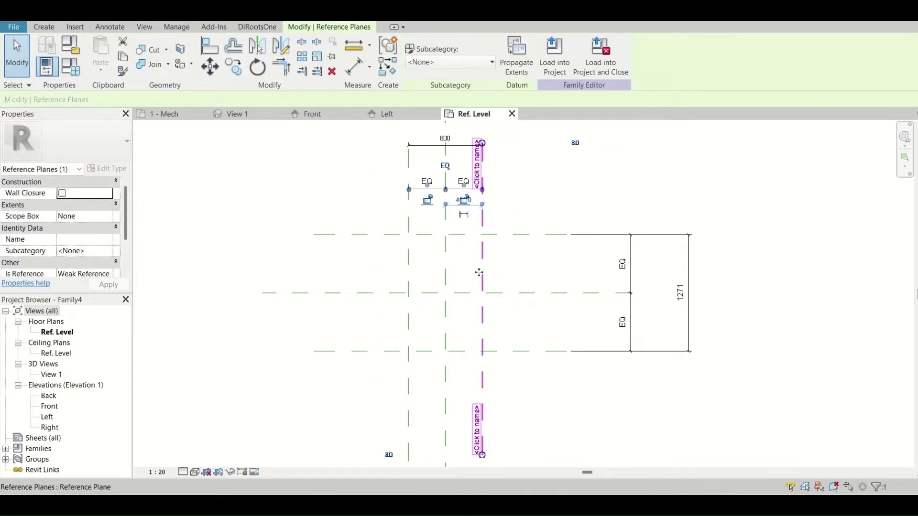
pyautogui.moveTo(482, 271); pyautogui.dragTo(506, 278)
pyautogui.press('Escape')
# Step: Move the upper horizontal reference plane so the overall distance between the outer horizontal planes is 600 mm
pyautogui.scroll(1, 469, 258)
pyautogui.click(534, 245)
pyautogui.scroll(2, 508, 287)
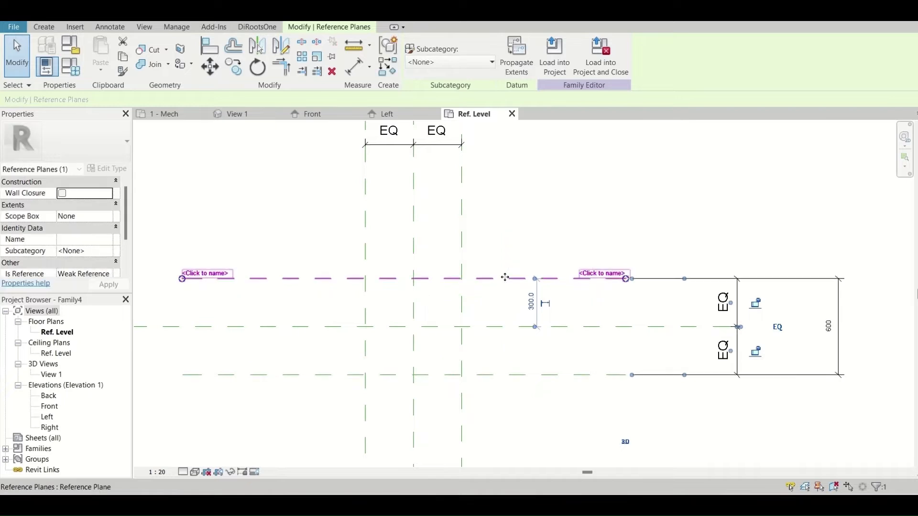
pyautogui.scroll(-2, 506, 260)
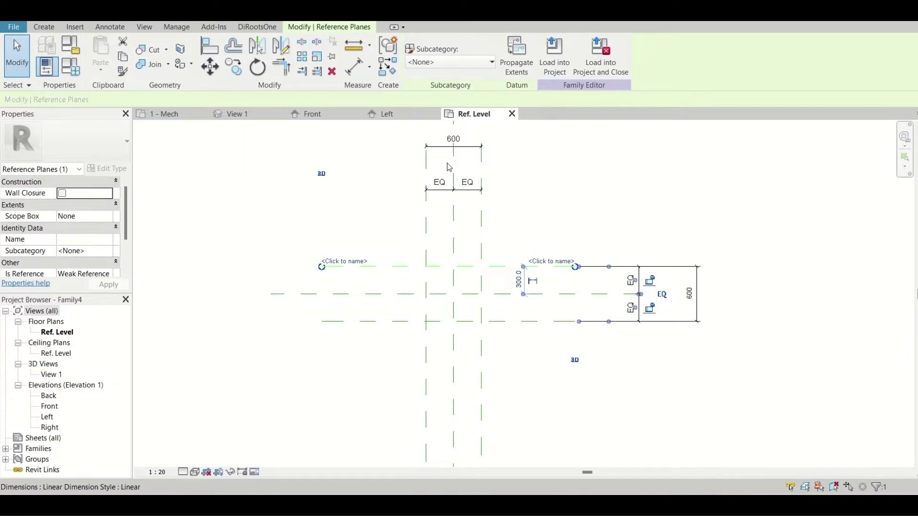
pyautogui.scroll(-2, 493, 220)
pyautogui.click(518, 206)
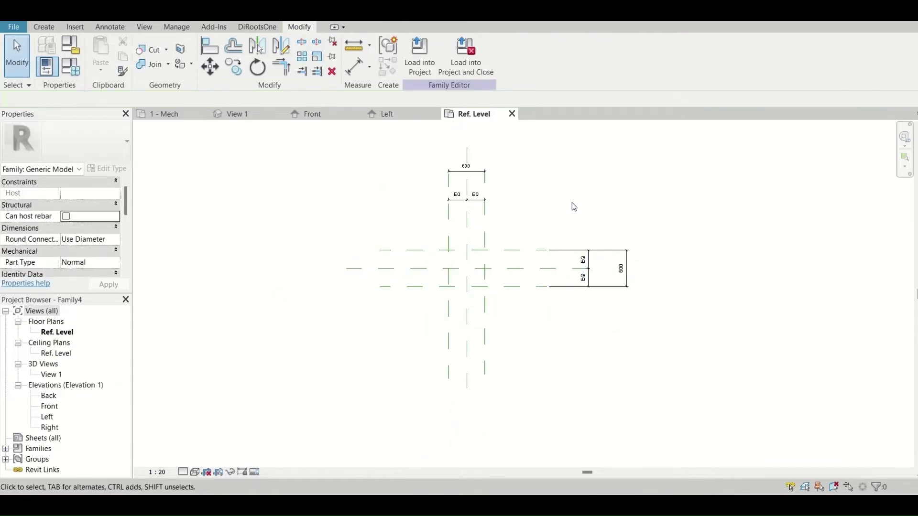
# Step: Label the overall dimension between the outer vertical planes with a new instance family parameter named Diffuser Width
pyautogui.click(468, 175)
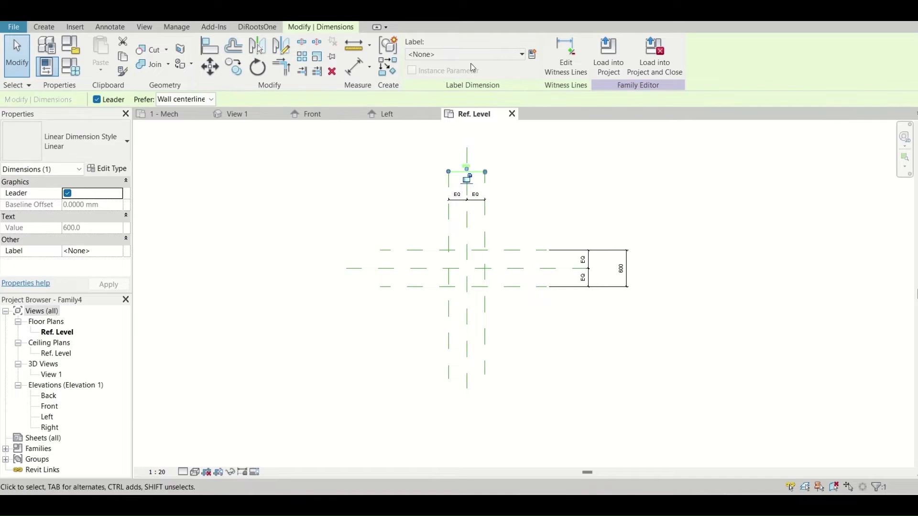
pyautogui.click(533, 54)
pyautogui.click(489, 263)
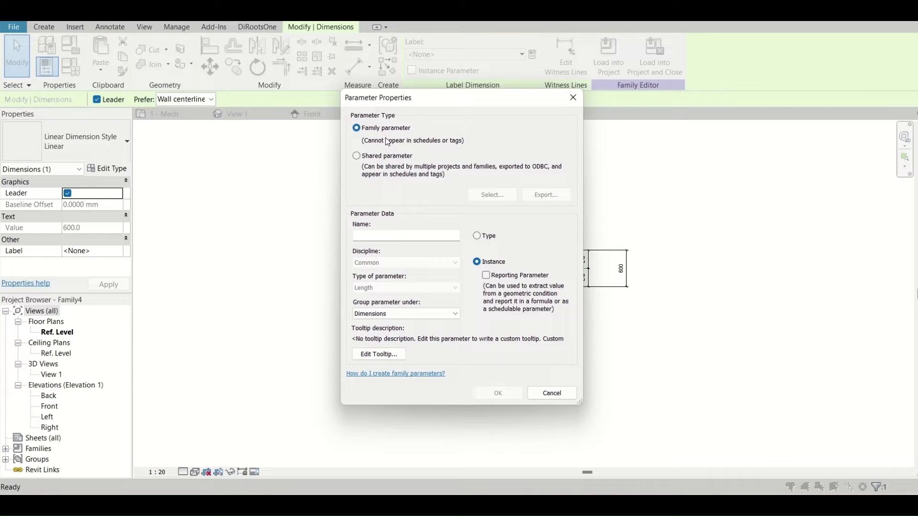
pyautogui.click(395, 237)
pyautogui.write('W')
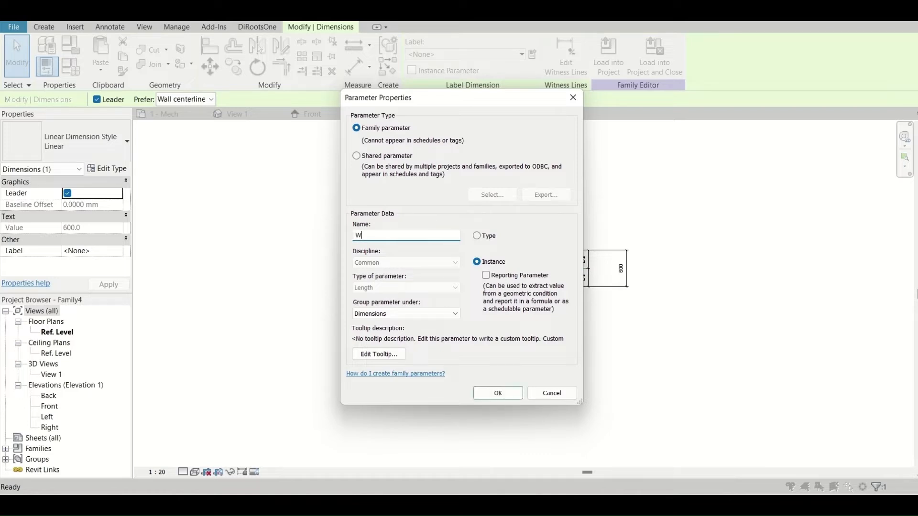
pyautogui.press('BackSpace')
pyautogui.write('Diffuser Width')
pyautogui.moveTo(406, 237); pyautogui.dragTo(288, 243)
pyautogui.click(489, 398)
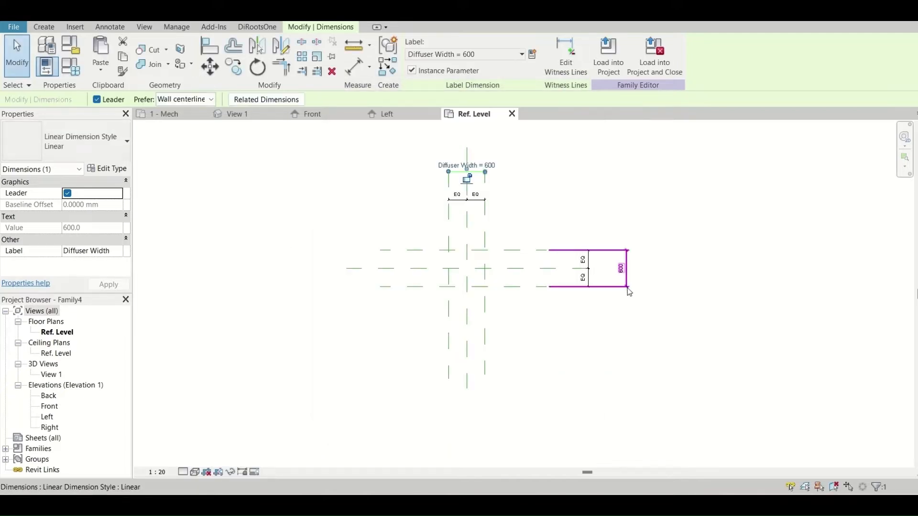
# Step: Label the overall dimension between the outer horizontal planes with a new instance family parameter named Diffuser Length
pyautogui.click(627, 268)
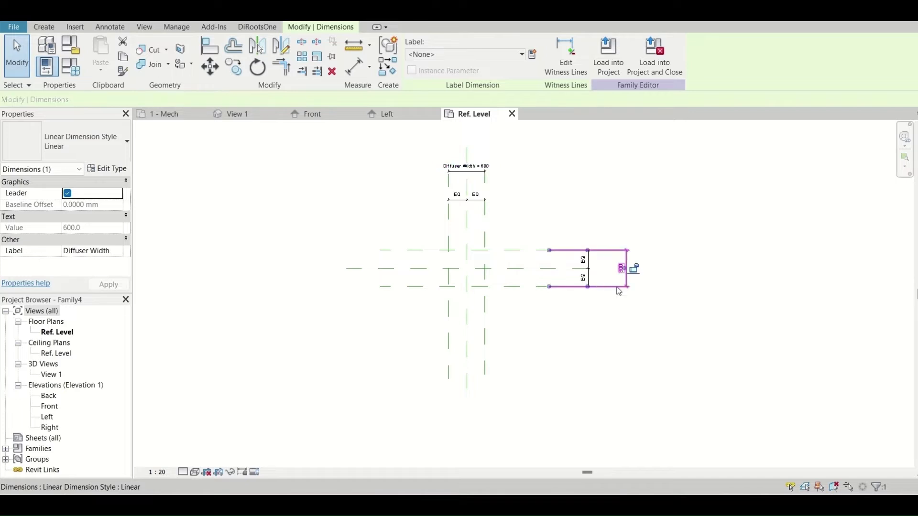
pyautogui.click(532, 54)
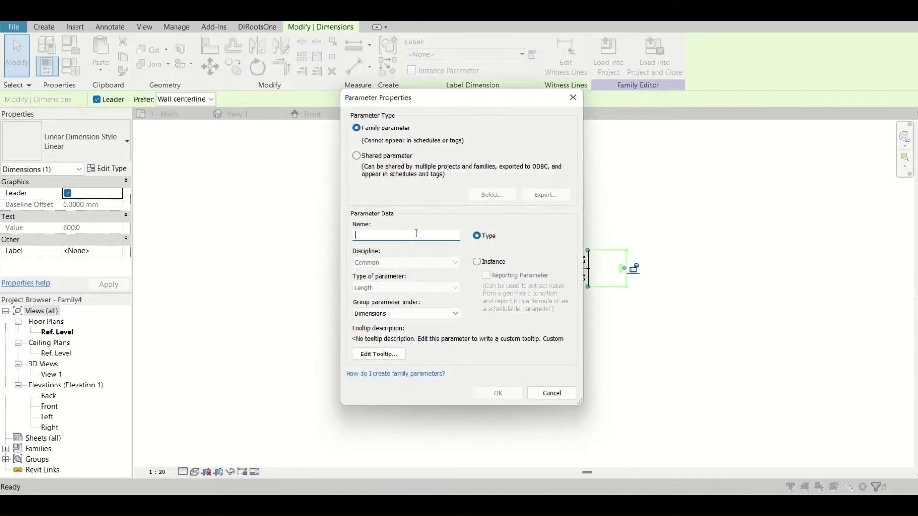
pyautogui.click(477, 262)
pyautogui.write('Diffuser Width')
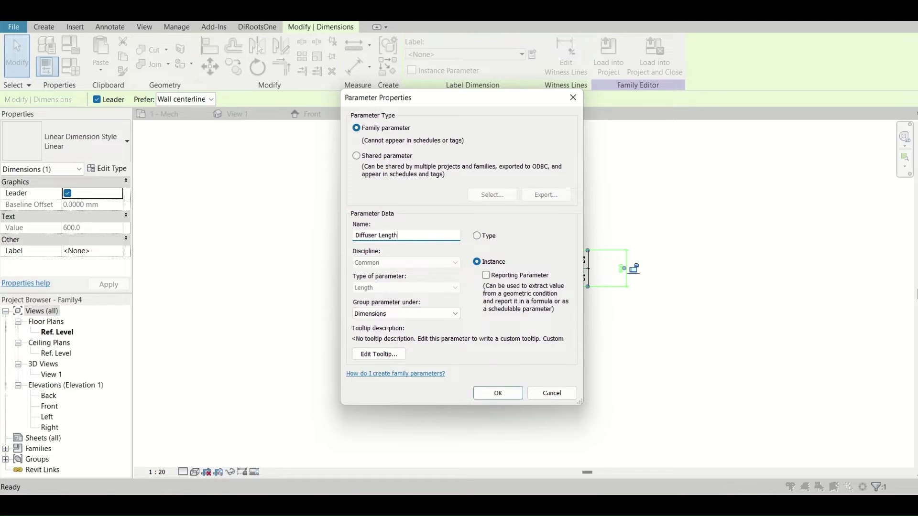
pyautogui.click(498, 393)
pyautogui.click(533, 328)
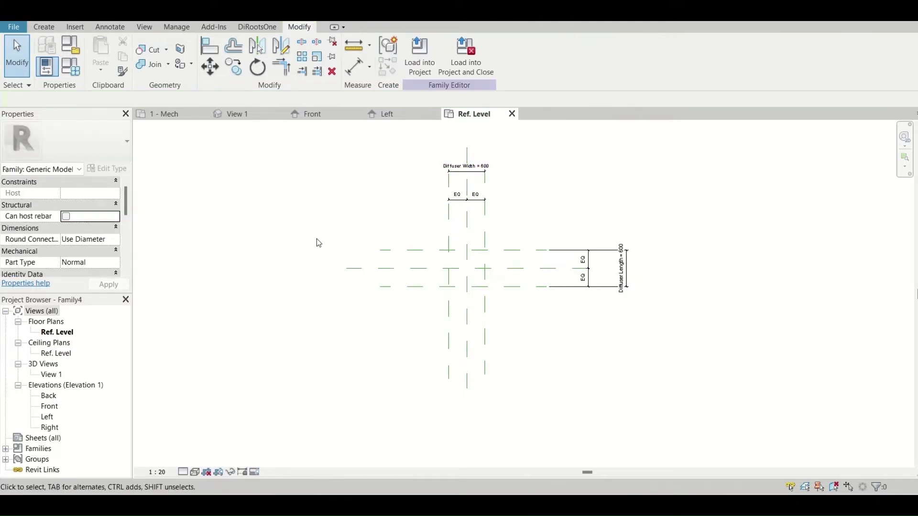
# Step: Flex the reference plane framework by setting Diffuser Length to 700 in Family Types and applying it
pyautogui.click(71, 67)
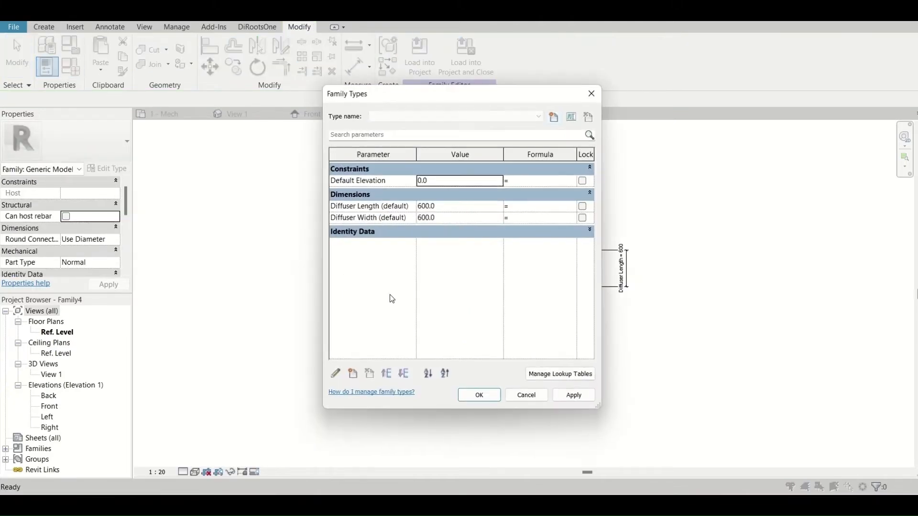
pyautogui.click(458, 206)
pyautogui.write('700')
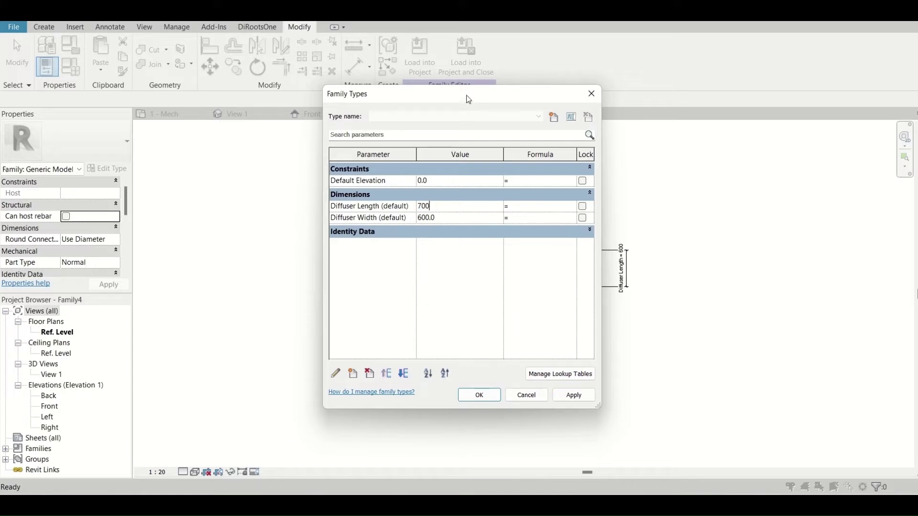
pyautogui.moveTo(467, 96); pyautogui.dragTo(149, 106)
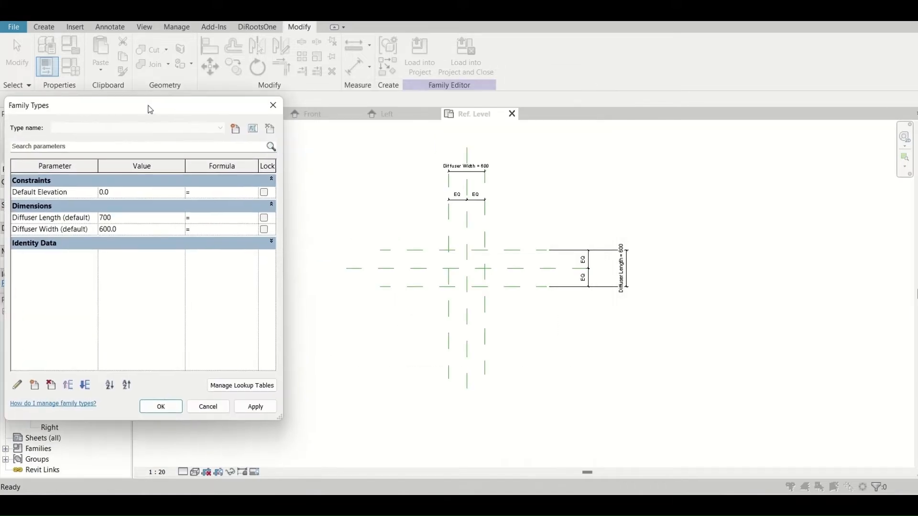
pyautogui.click(246, 410)
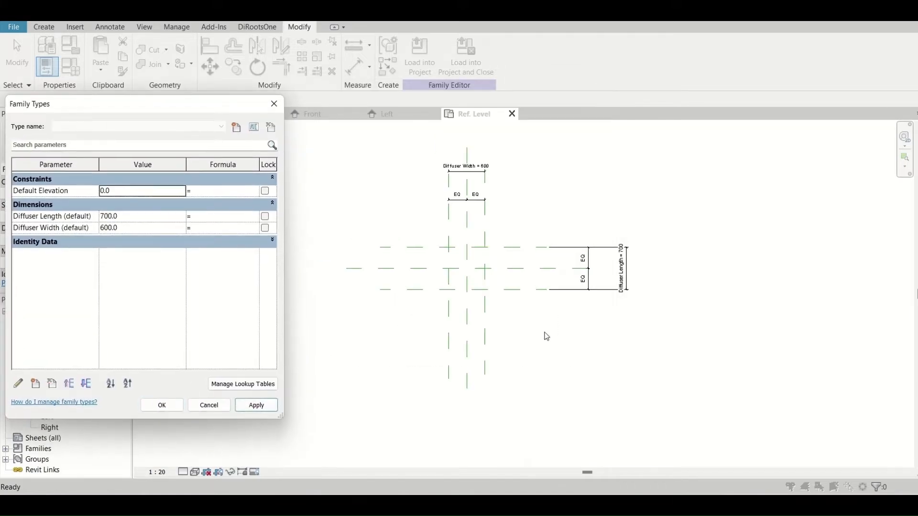
# Step: Set Diffuser Length back to 600, apply it and close Family Types
pyautogui.click(164, 220)
pyautogui.write('600')
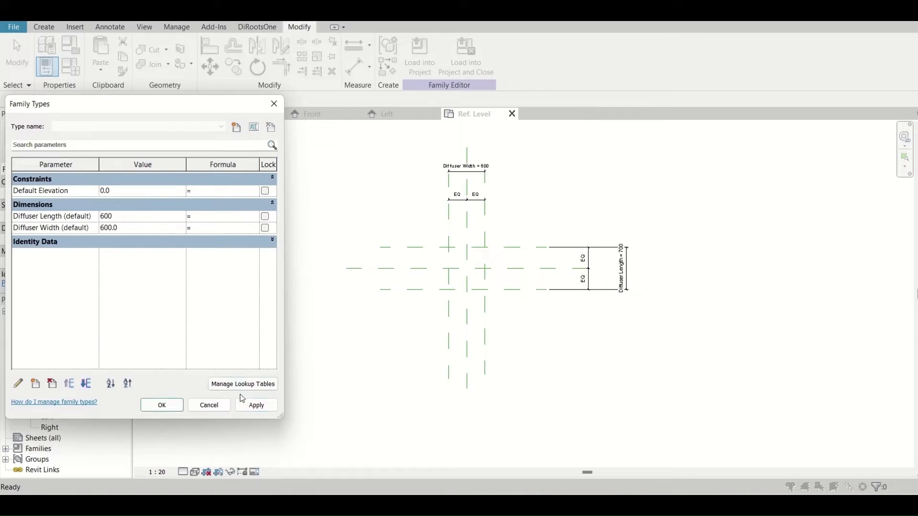
pyautogui.click(253, 405)
pyautogui.click(164, 406)
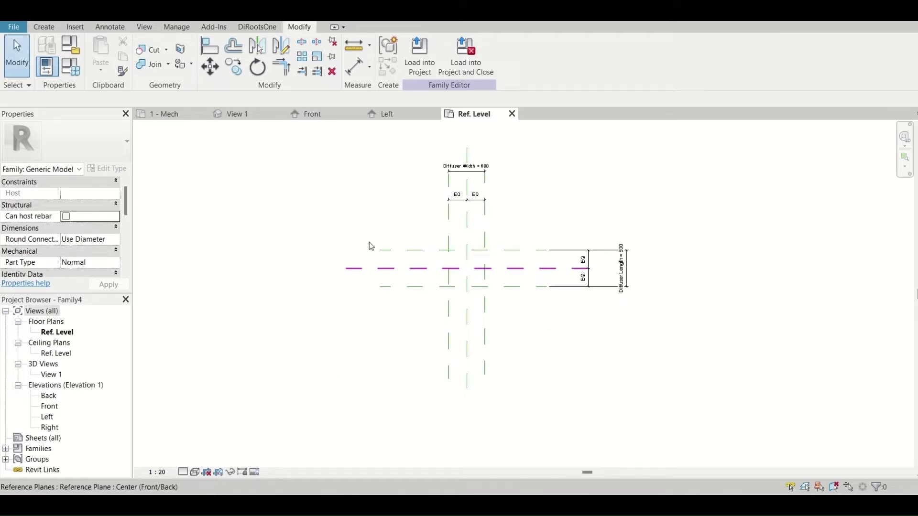
# Step: In the Front elevation, draw a horizontal reference plane about 180 mm above the Ref. Level, crossing the vertical planes
pyautogui.click(47, 409)
pyautogui.doubleClick(47, 408)
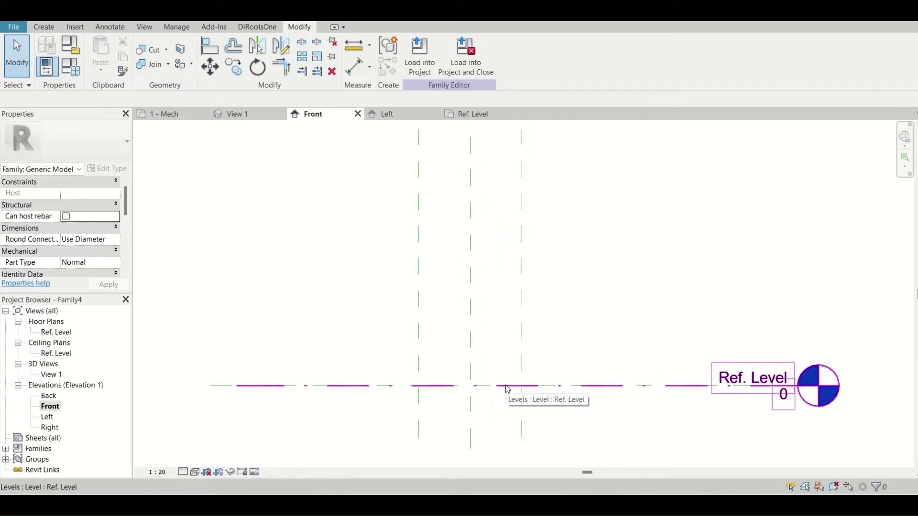
pyautogui.click(475, 313)
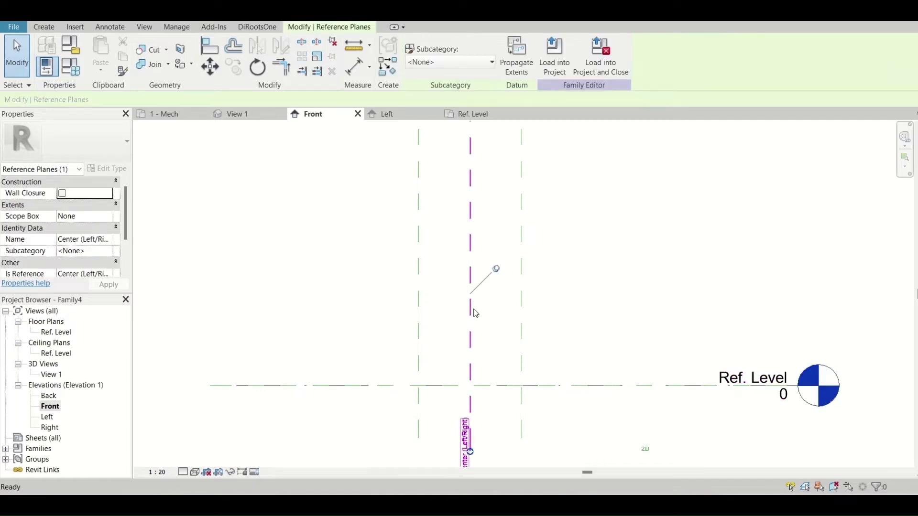
pyautogui.press('r')
pyautogui.press('p')
pyautogui.click(583, 354)
pyautogui.click(299, 355)
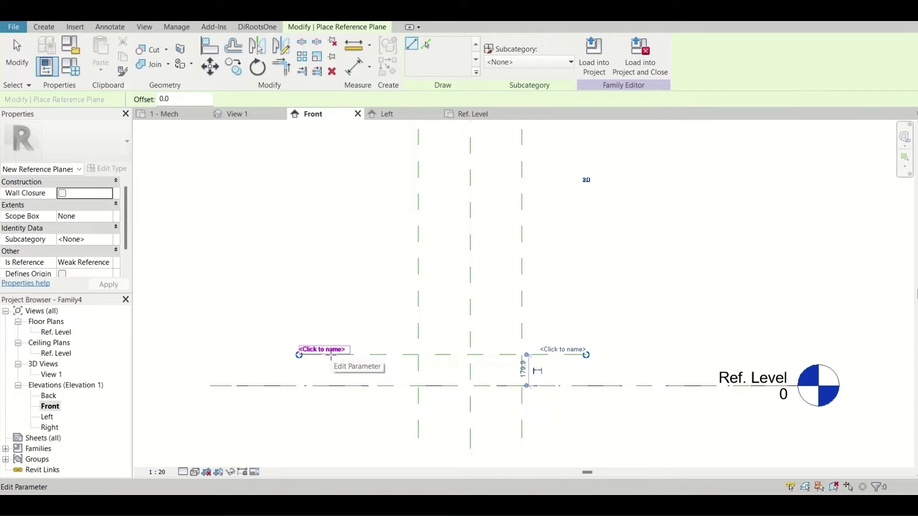
pyautogui.press('Escape')
pyautogui.press('Escape')
# Step: Add an aligned dimension between the Ref. Level and the new horizontal reference plane
pyautogui.click(450, 356)
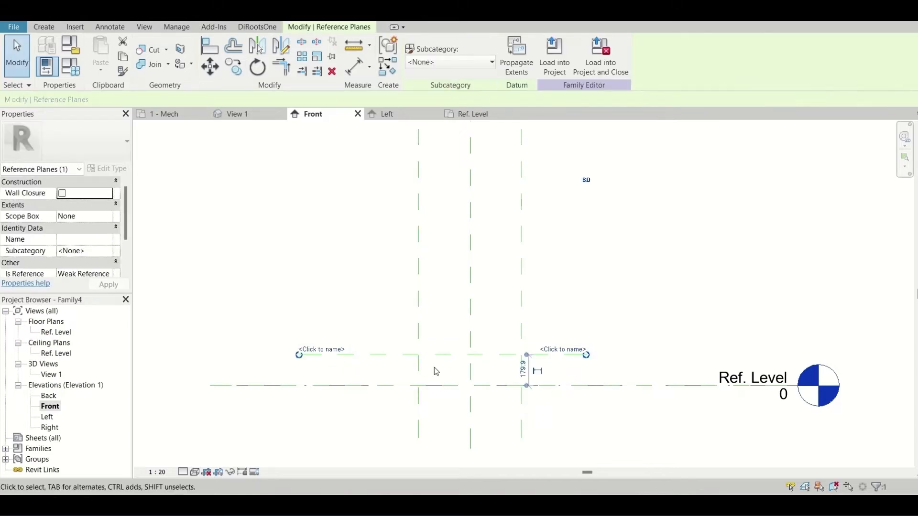
pyautogui.press('d')
pyautogui.press('i')
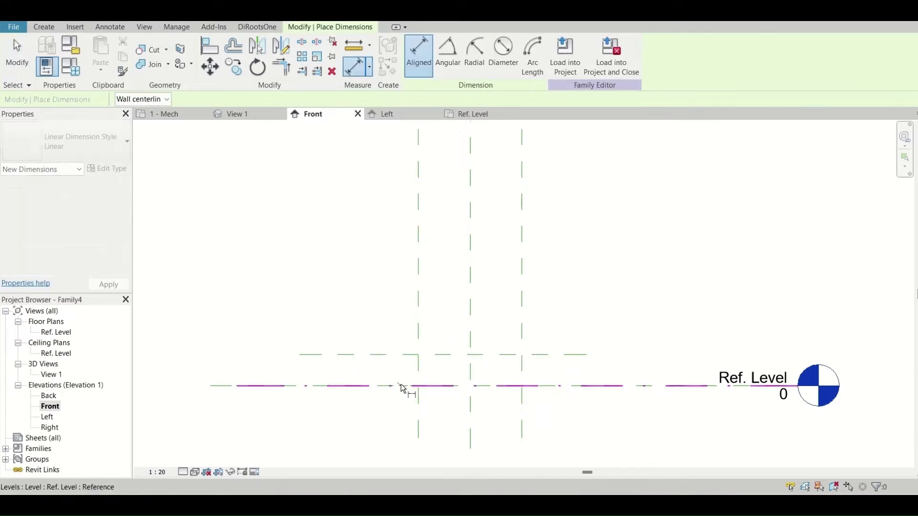
pyautogui.click(408, 385)
pyautogui.click(410, 358)
pyautogui.click(383, 334)
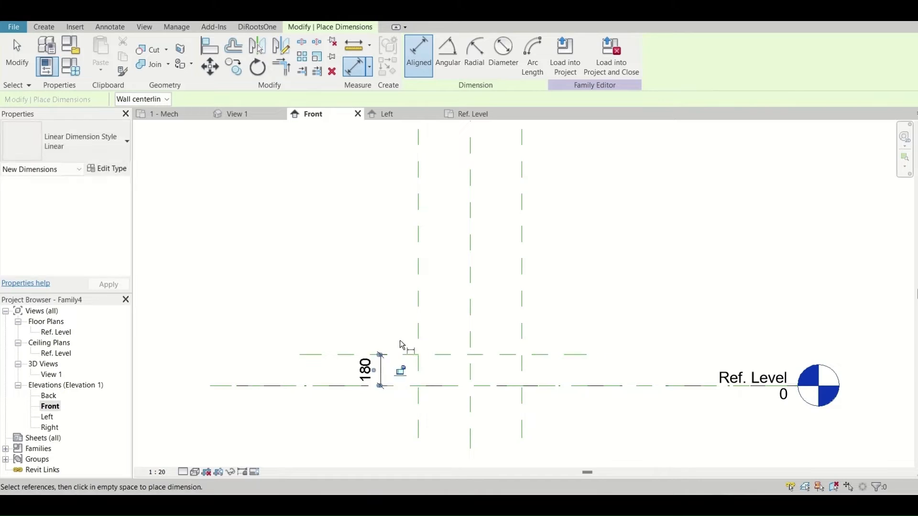
pyautogui.press('Escape')
pyautogui.press('Escape')
# Step: Set the distance from the Ref. Level to the horizontal reference plane above it to 200 mm
pyautogui.click(423, 356)
pyautogui.click(366, 370)
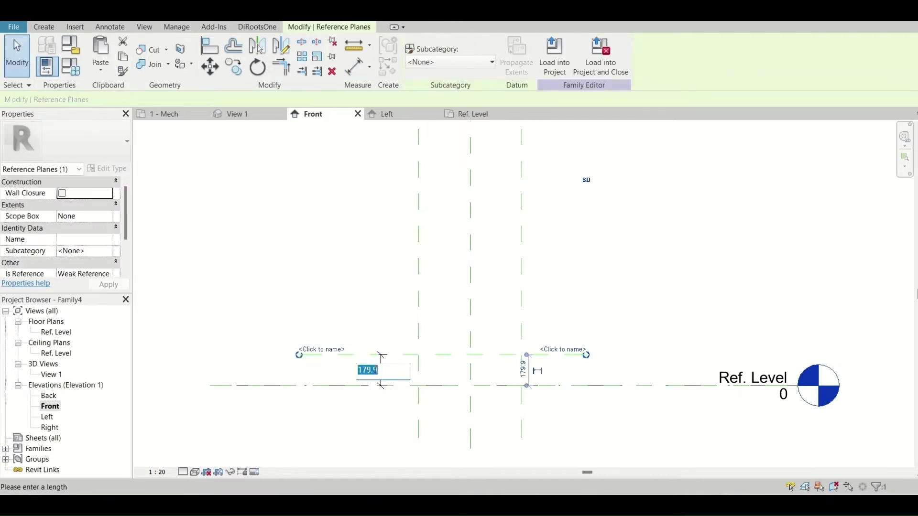
pyautogui.write('3')
pyautogui.write('00')
pyautogui.press('Return')
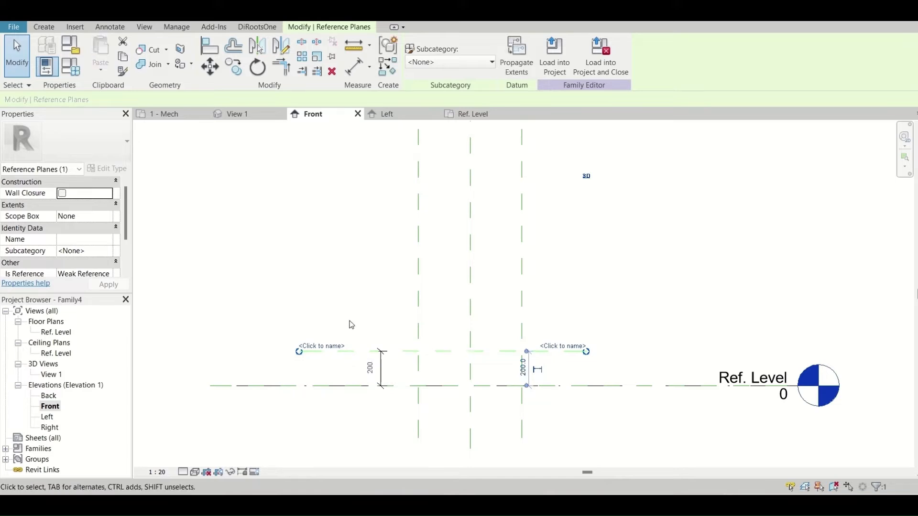
pyautogui.click(372, 300)
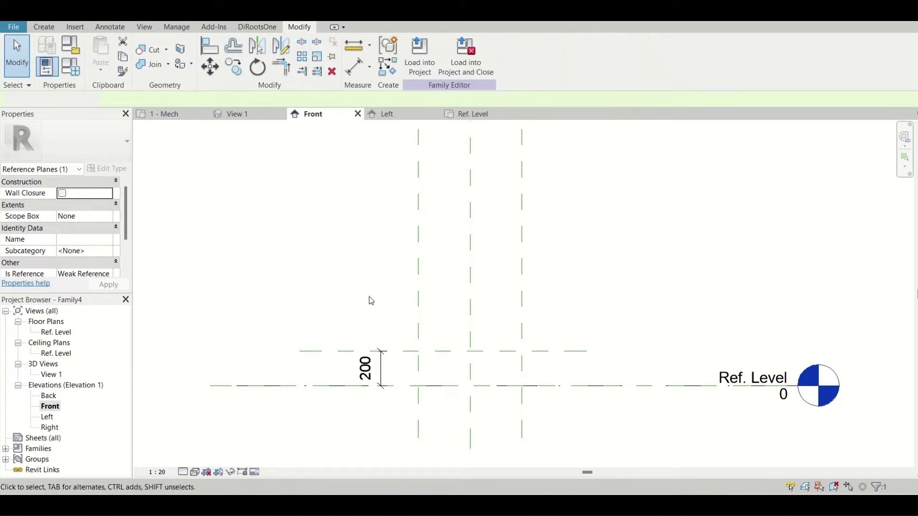
# Step: Label the height dimension above the Ref. Level with a new instance family parameter named Diffuser Height
pyautogui.click(383, 373)
pyautogui.click(533, 55)
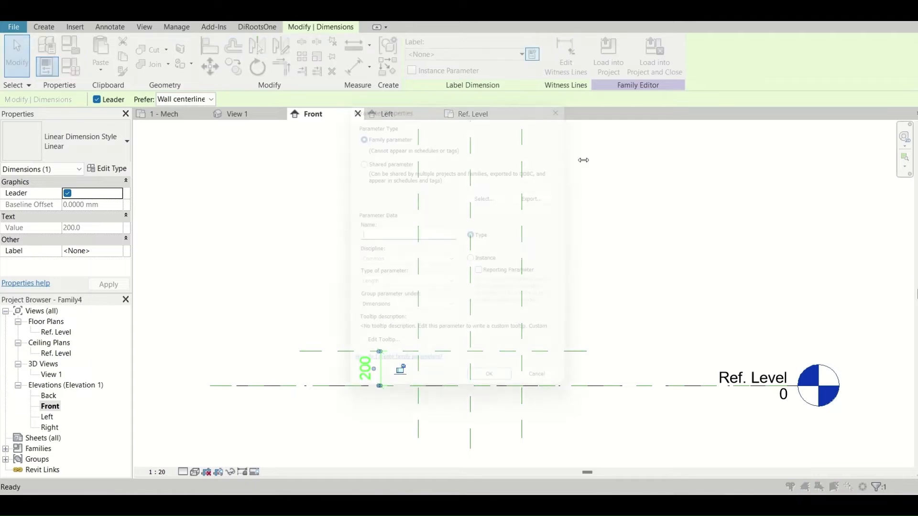
pyautogui.click(392, 240)
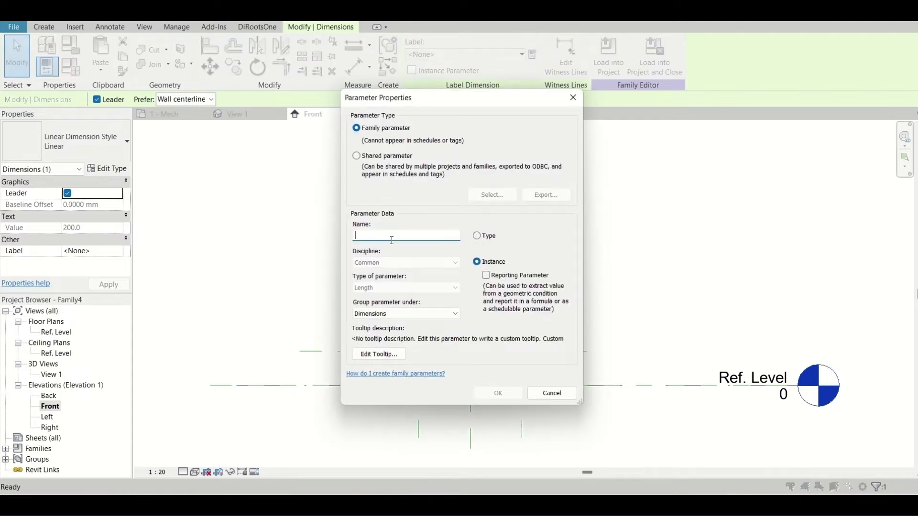
pyautogui.write('Diffuser Width')
pyautogui.click(509, 395)
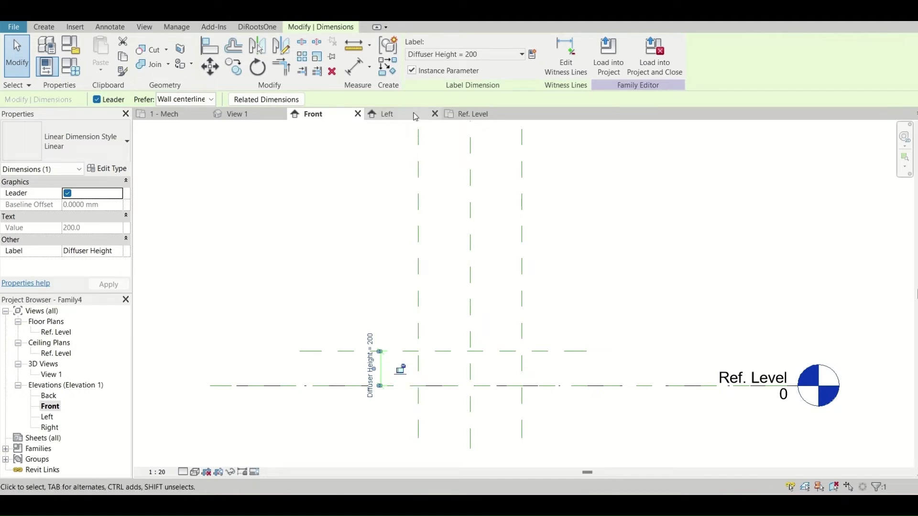
# Step: In the Ref. Level plan, start a Blend and sketch its 600 by 600 mm rectangular base between the outer reference plane intersections
pyautogui.click(471, 114)
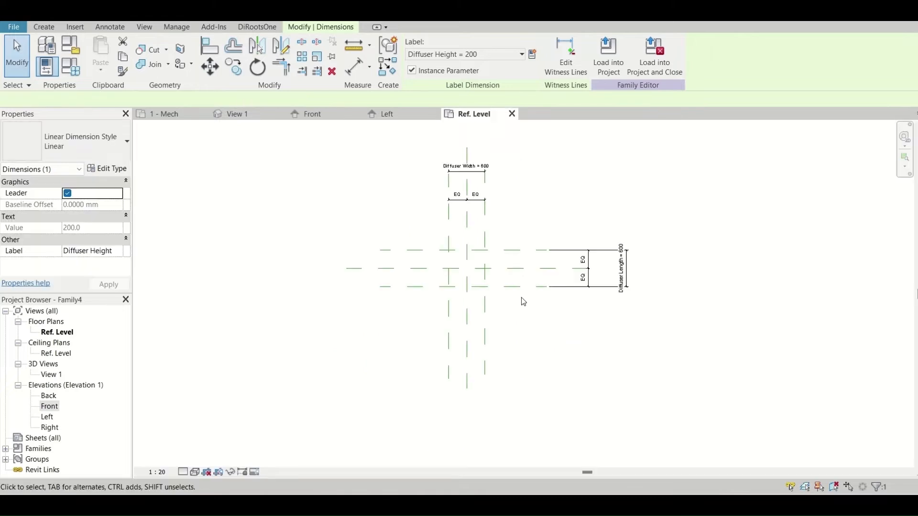
pyautogui.scroll(1, 456, 262)
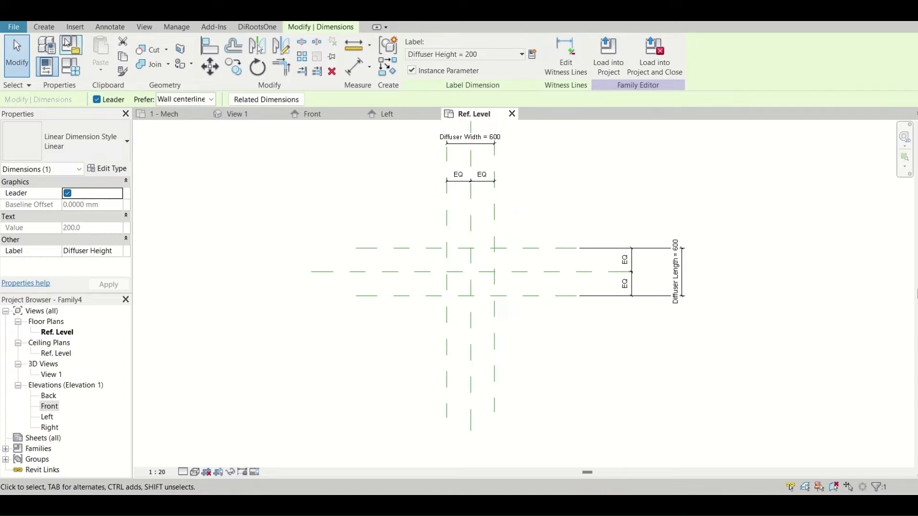
pyautogui.click(44, 26)
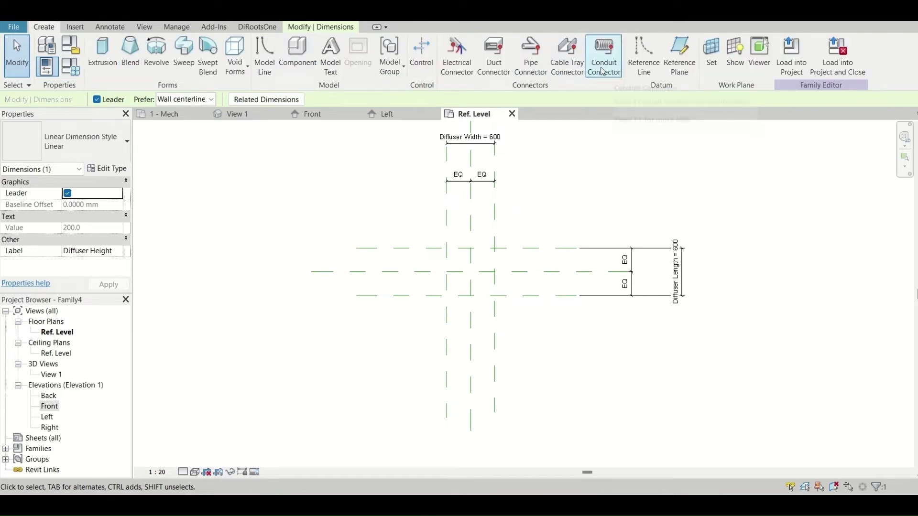
pyautogui.click(124, 65)
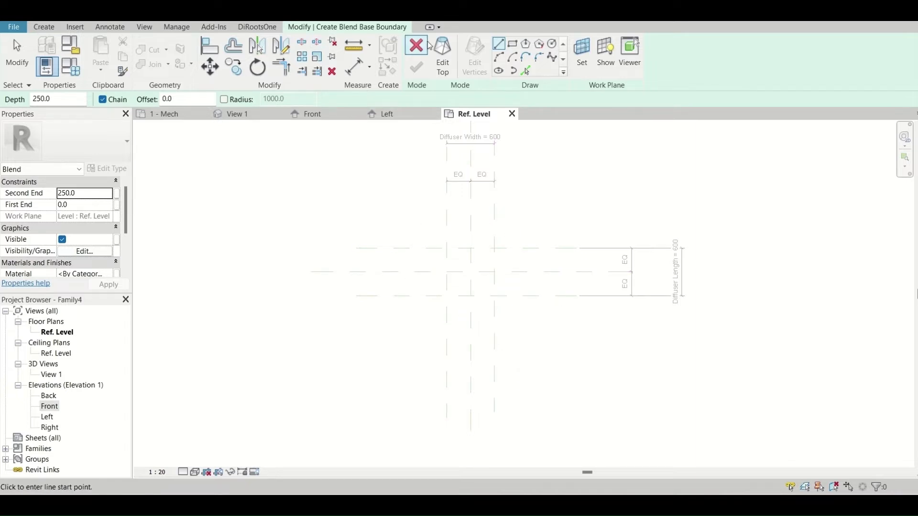
pyautogui.click(514, 46)
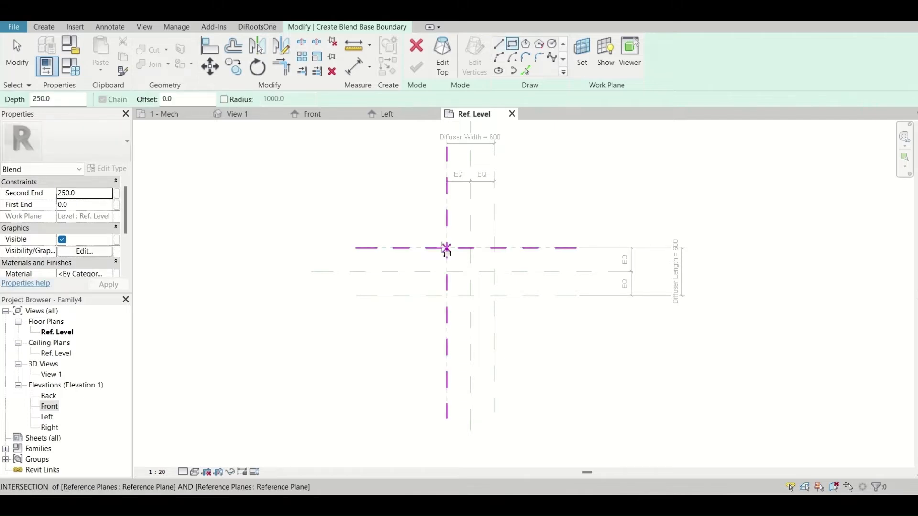
pyautogui.click(446, 248)
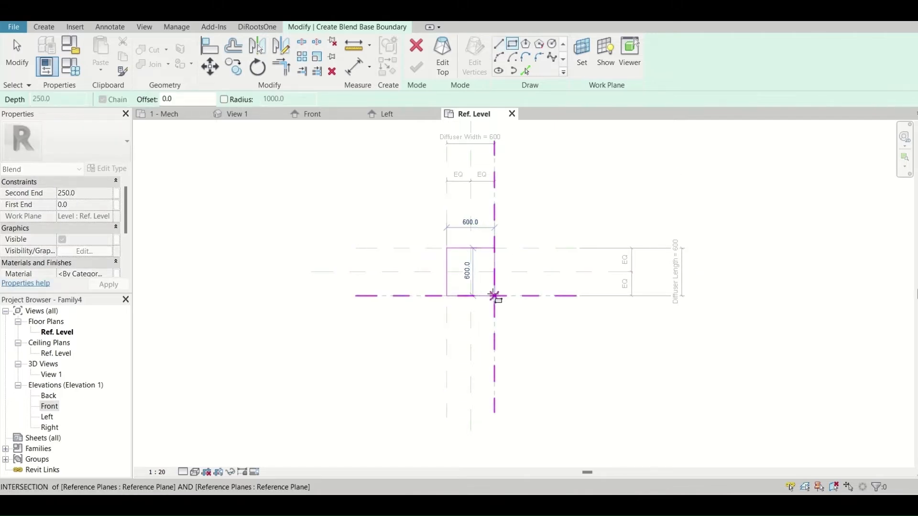
pyautogui.click(494, 296)
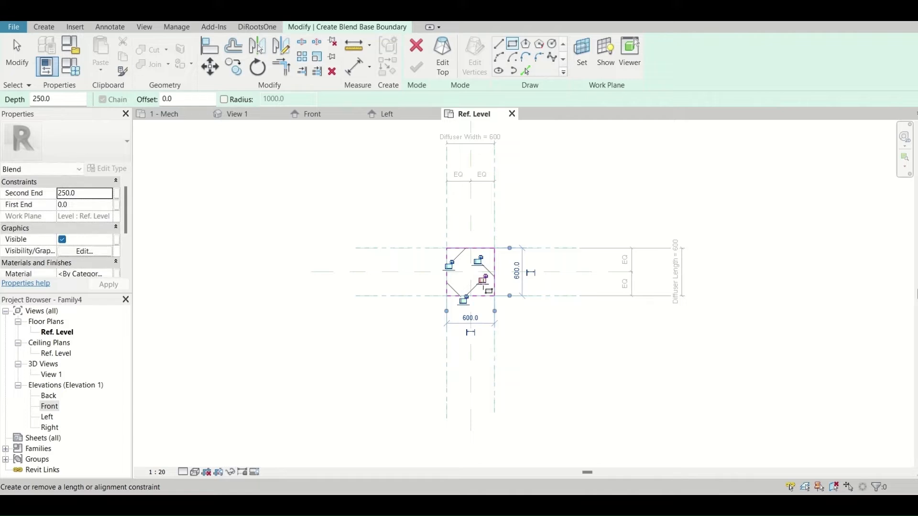
# Step: Lock the sides of the blend's base rectangle to the reference planes and switch to editing the top boundary
pyautogui.click(463, 300)
pyautogui.click(449, 265)
pyautogui.click(478, 260)
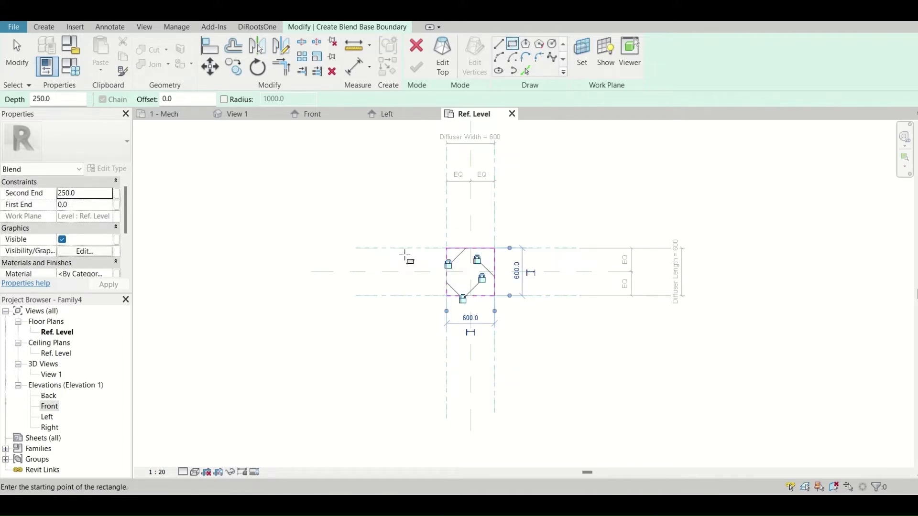
pyautogui.click(443, 56)
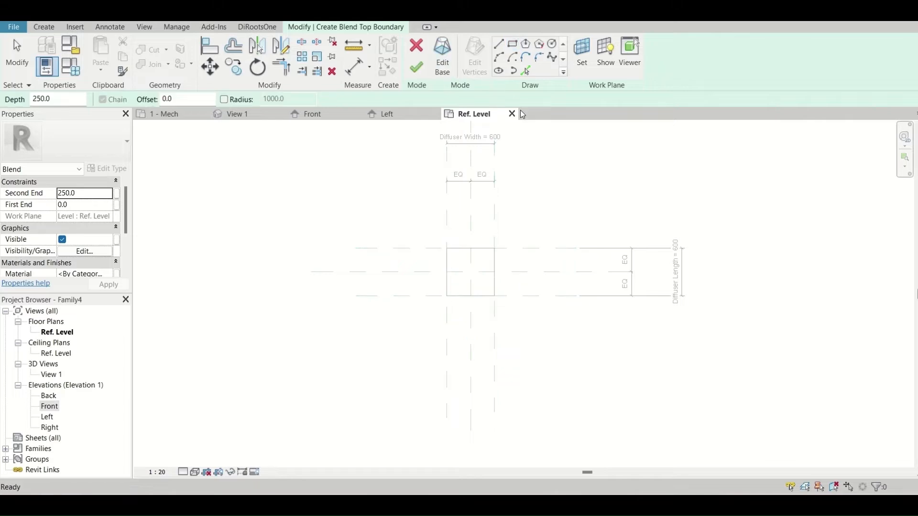
# Step: Sketch a circle of 100 mm radius at the centre reference plane intersection as the top boundary and finish the blend
pyautogui.click(553, 44)
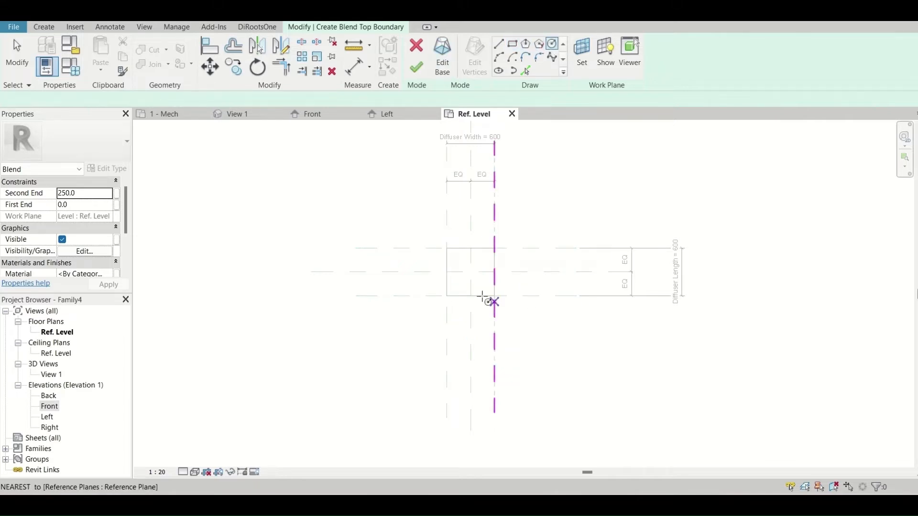
pyautogui.click(471, 271)
pyautogui.scroll(2, 470, 272)
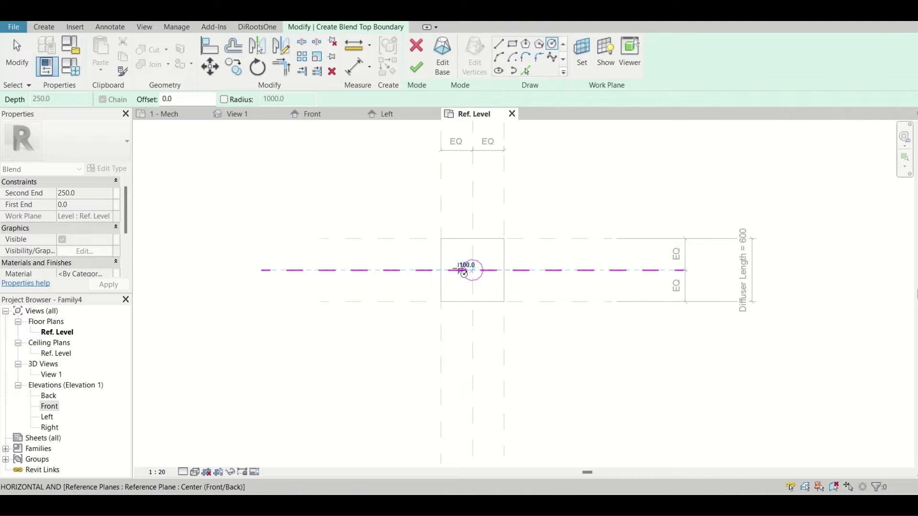
pyautogui.write('100')
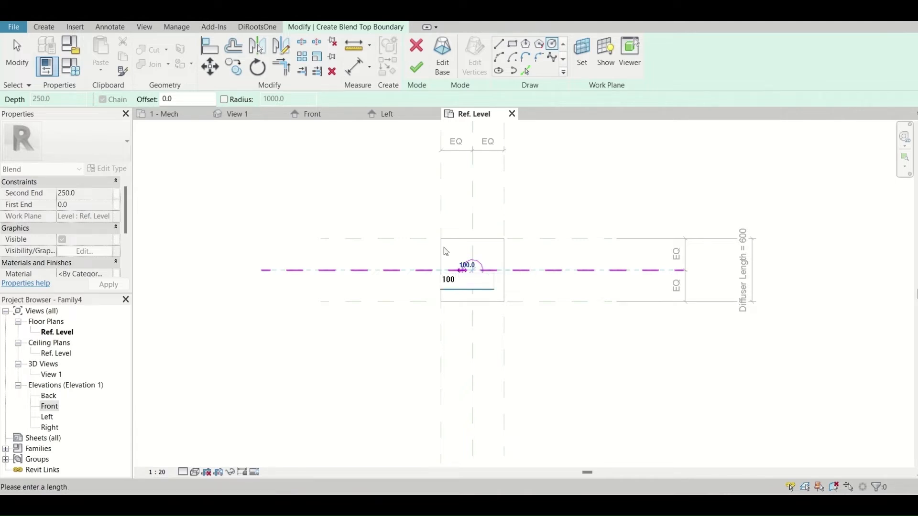
pyautogui.press('Return')
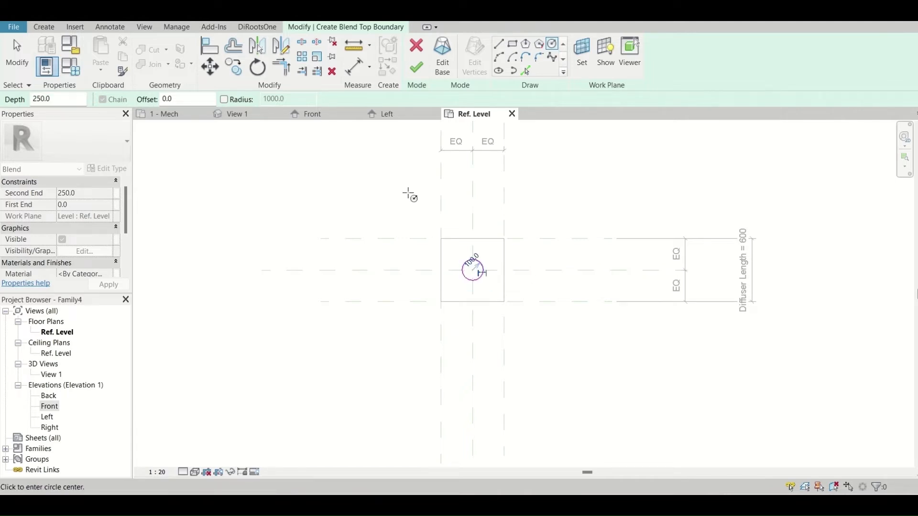
pyautogui.click(417, 67)
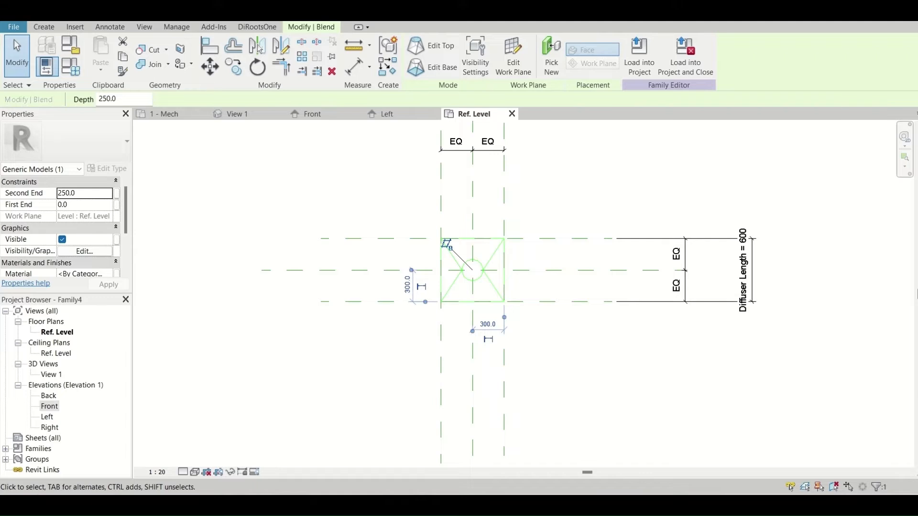
# Step: Open the default 3D view, inspect the blend from several sides and switch the view to a shaded visual style
pyautogui.click(249, 13)
pyautogui.click(533, 275)
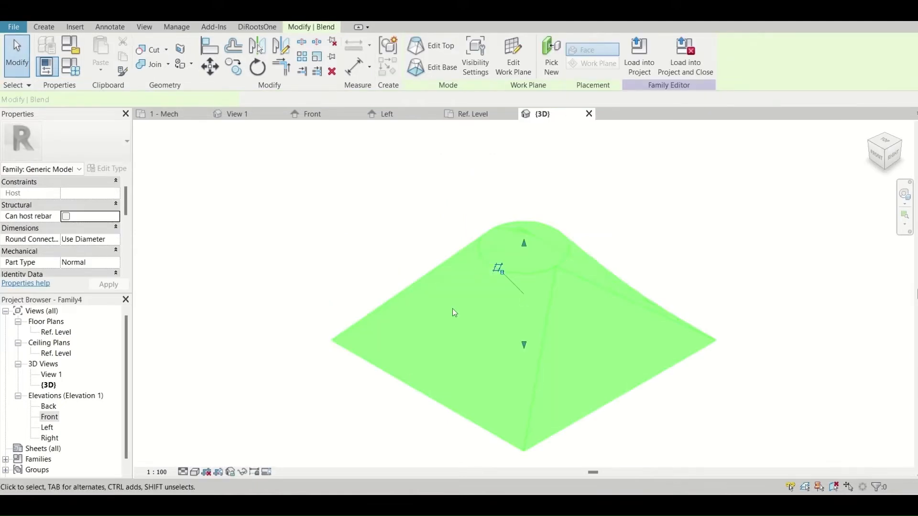
pyautogui.click(455, 313)
pyautogui.scroll(-3, 455, 313)
pyautogui.keyDown('shift'); pyautogui.moveTo(522, 322); pyautogui.dragTo(367, 223, button='middle'); pyautogui.keyUp('shift')
pyautogui.click(482, 360)
pyautogui.keyDown('shift'); pyautogui.moveTo(485, 363); pyautogui.dragTo(334, 381, button='middle'); pyautogui.keyUp('shift')
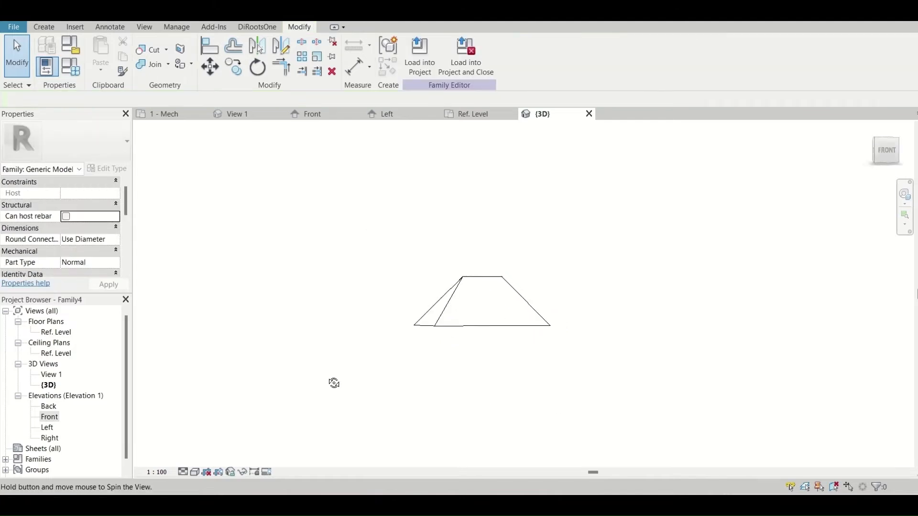
pyautogui.click(195, 472)
pyautogui.click(210, 452)
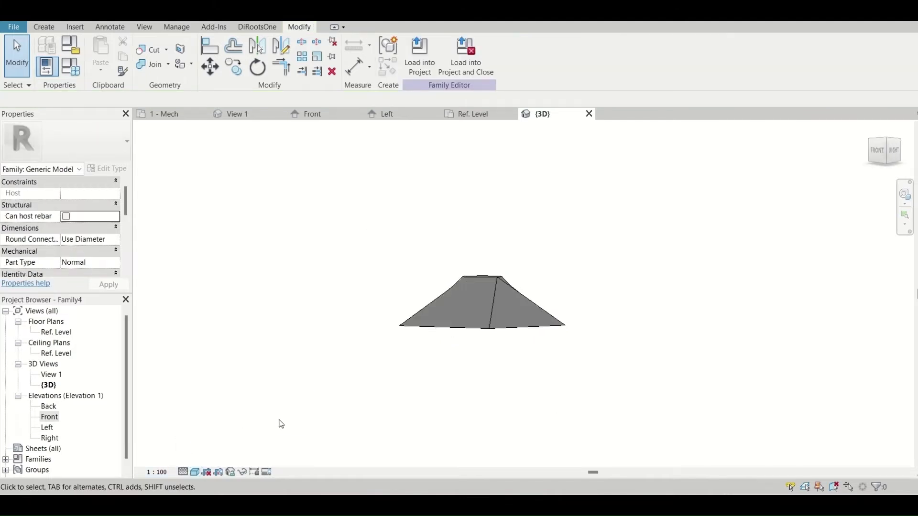
pyautogui.keyDown('shift'); pyautogui.moveTo(530, 279); pyautogui.dragTo(697, 352, button='middle'); pyautogui.keyUp('shift')
# Step: In the Front elevation, align the top of the blend to the Diffuser Height reference plane and lock the alignment
pyautogui.doubleClick(52, 417)
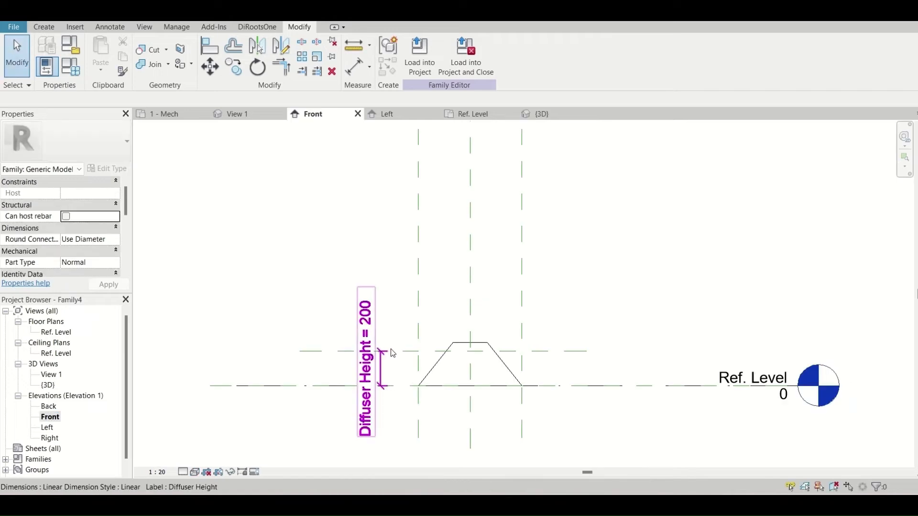
pyautogui.press('a')
pyautogui.press('l')
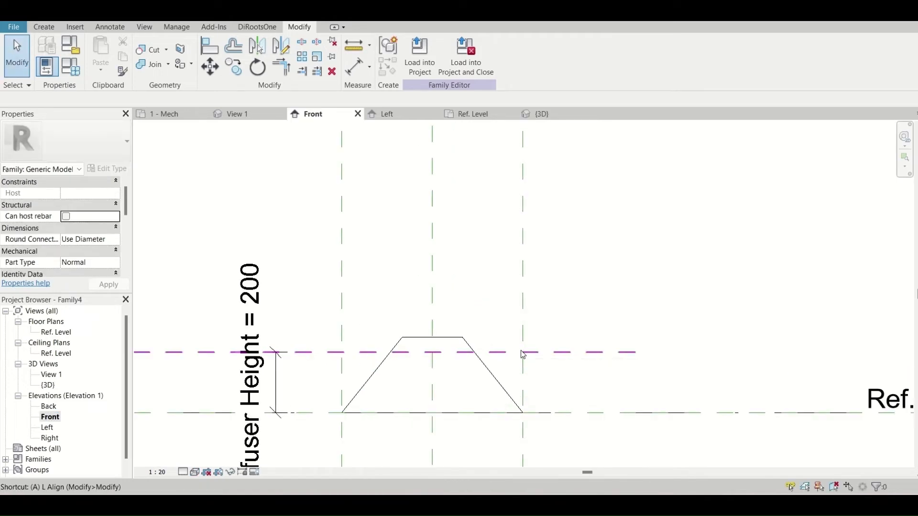
pyautogui.click(440, 338)
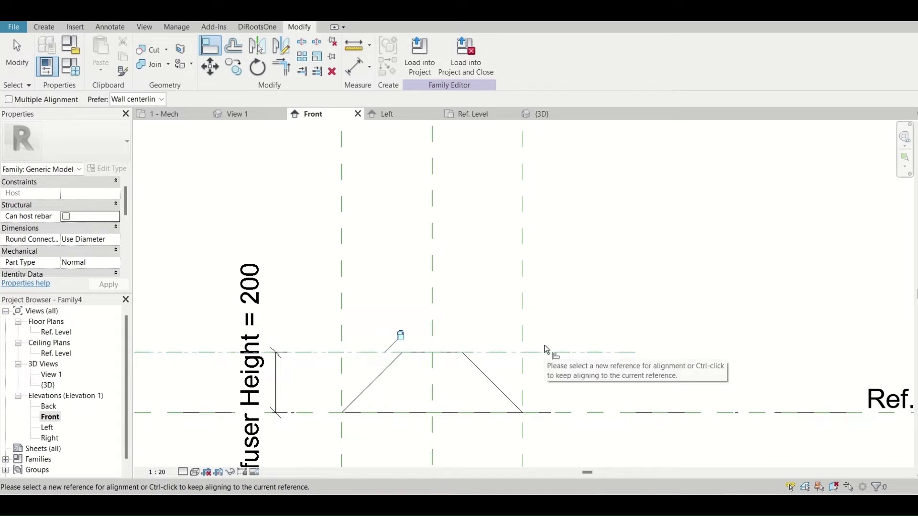
pyautogui.press('Escape')
pyautogui.press('Escape')
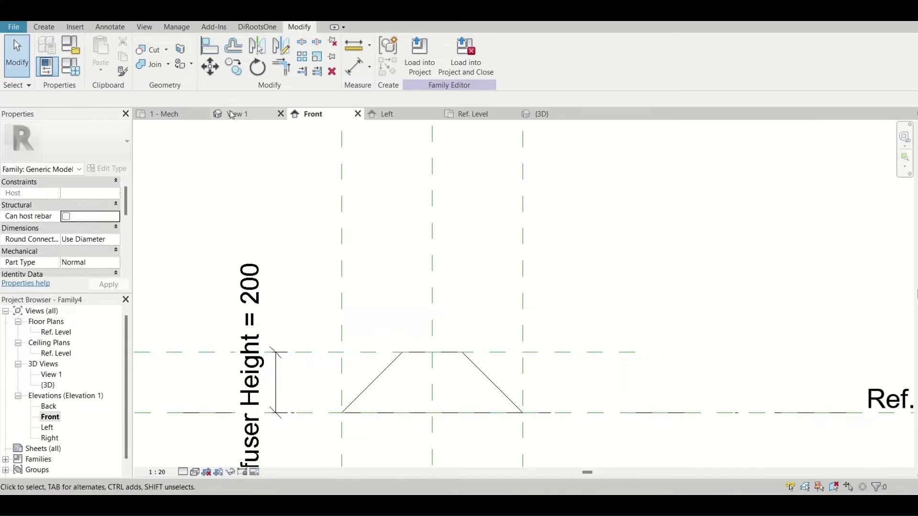
# Step: In the Ref. Level plan, open the blend's top boundary sketch for editing
pyautogui.click(182, 116)
pyautogui.click(477, 118)
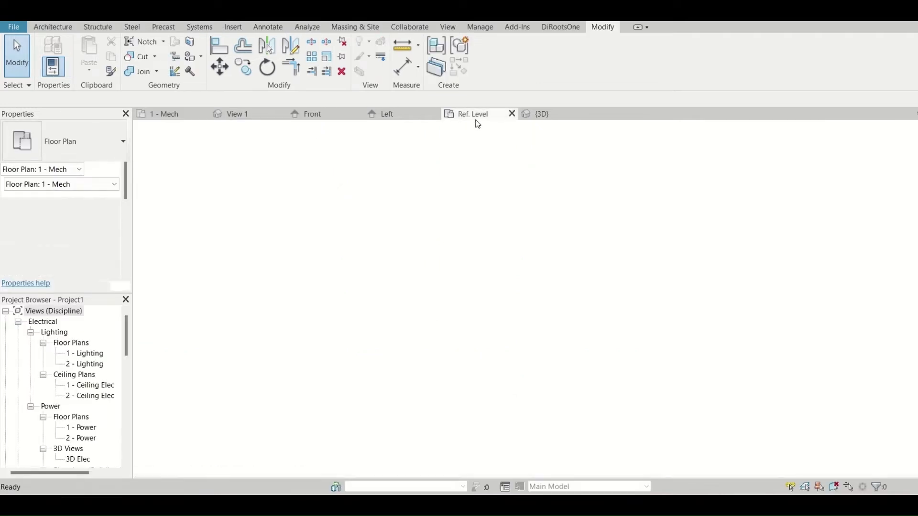
pyautogui.scroll(4, 486, 285)
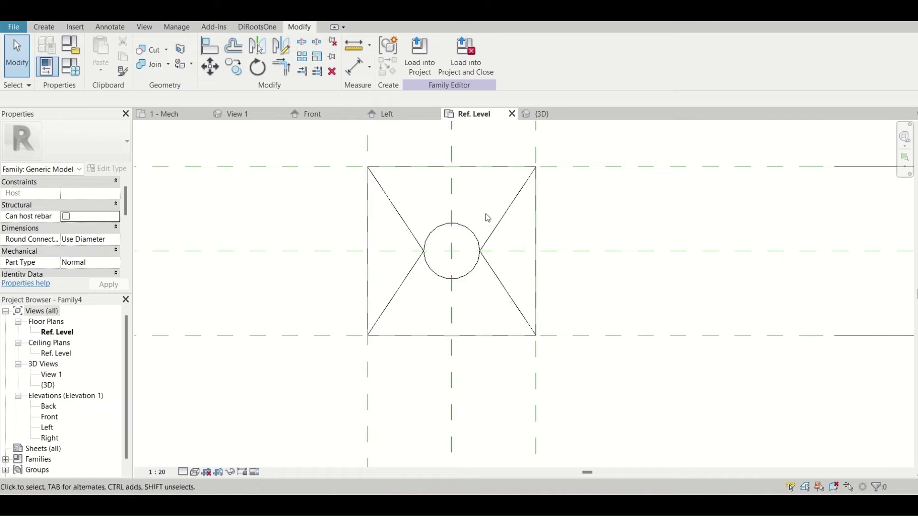
pyautogui.doubleClick(475, 236)
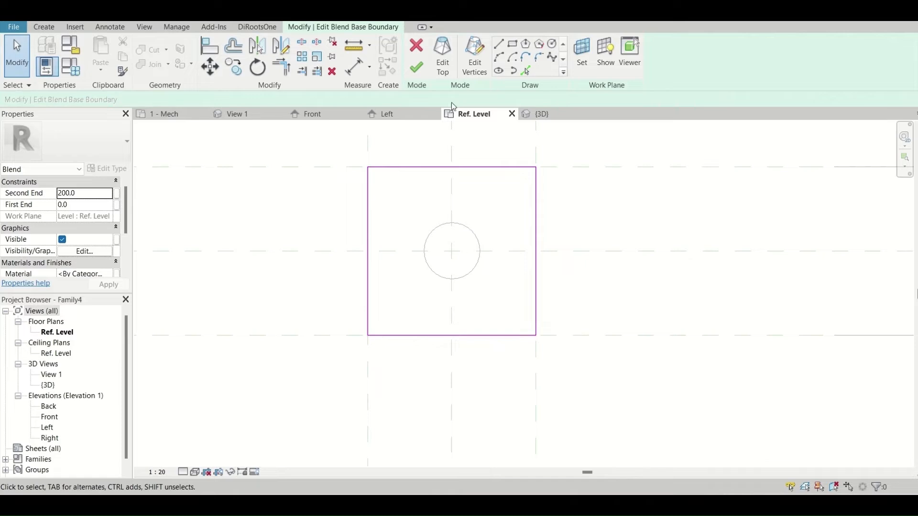
pyautogui.click(443, 57)
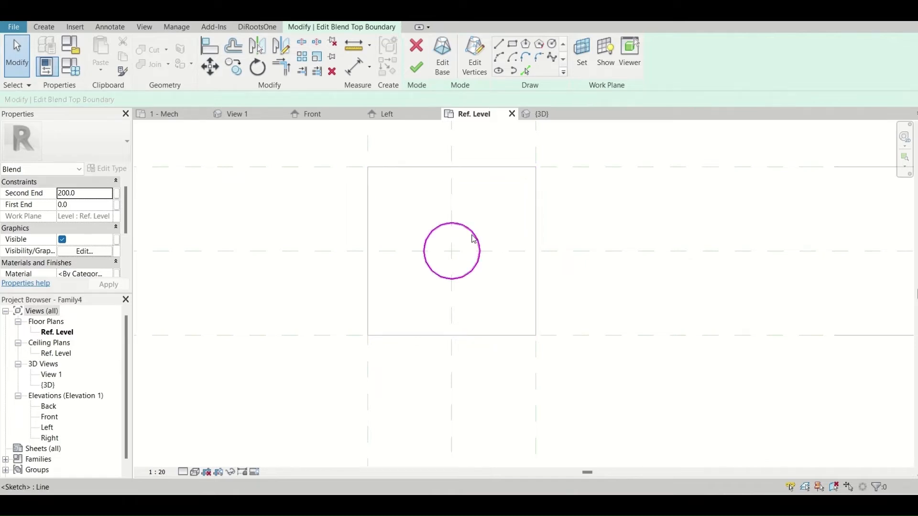
# Step: Add a diameter dimension to the circle of the blend's top boundary
pyautogui.press('d')
pyautogui.press('i')
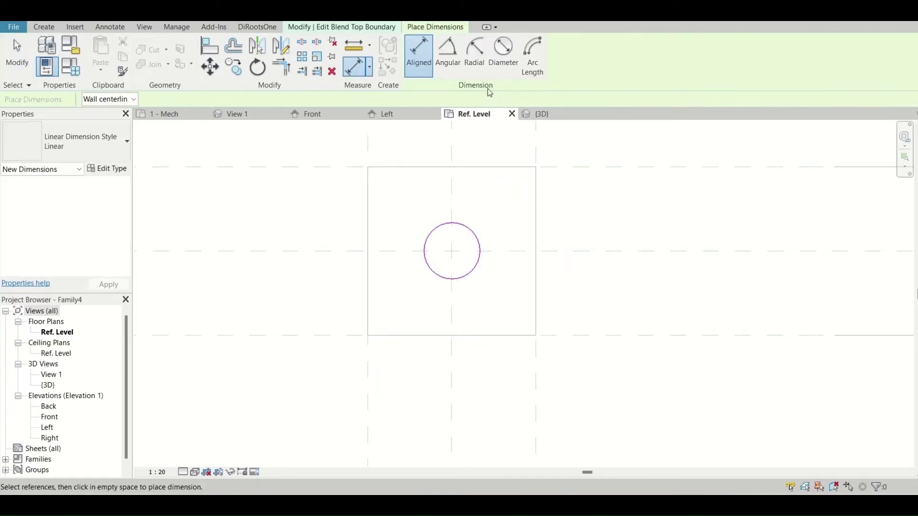
pyautogui.click(504, 53)
pyautogui.click(480, 234)
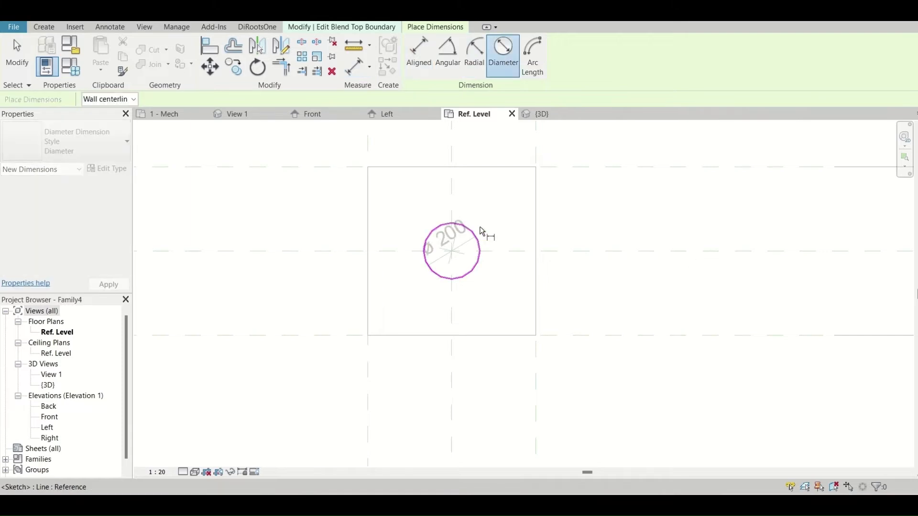
pyautogui.click(488, 224)
pyautogui.press('Escape')
pyautogui.press('Escape')
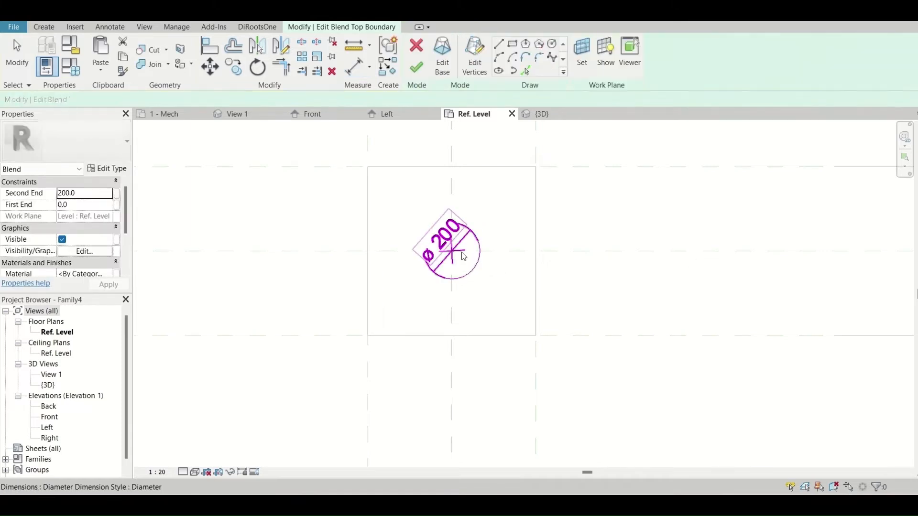
# Step: Label the circle's diameter dimension with a new instance family parameter named Duct Diameter and finish the sketch
pyautogui.click(463, 257)
pyautogui.click(534, 55)
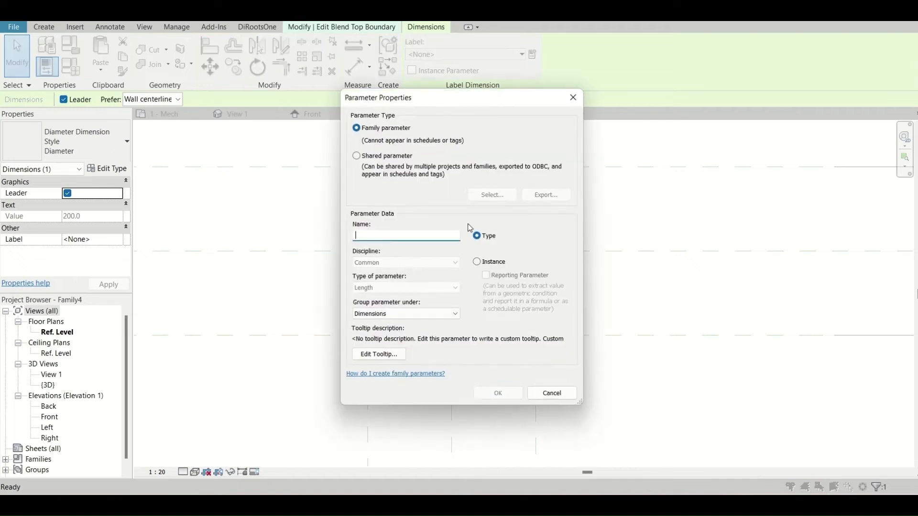
pyautogui.click(488, 262)
pyautogui.click(413, 234)
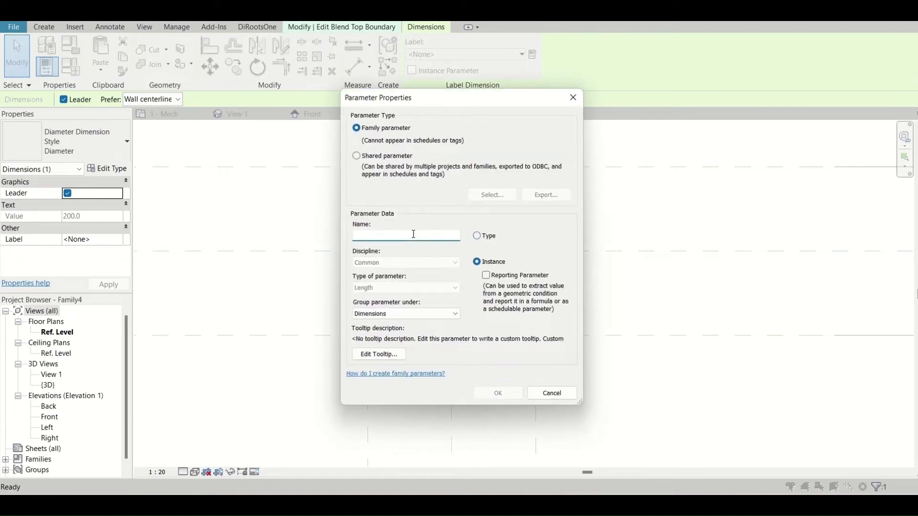
pyautogui.write('Duct Diameter')
pyautogui.click(500, 394)
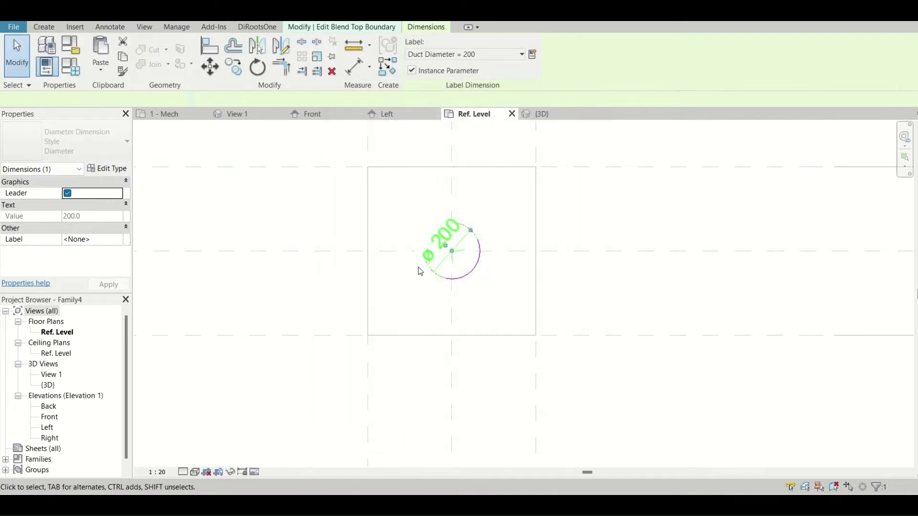
pyautogui.click(625, 205)
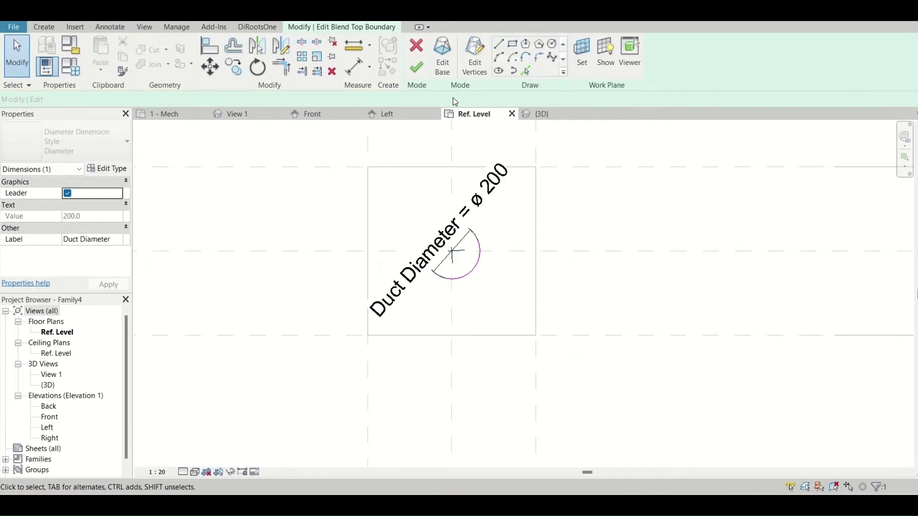
pyautogui.click(416, 48)
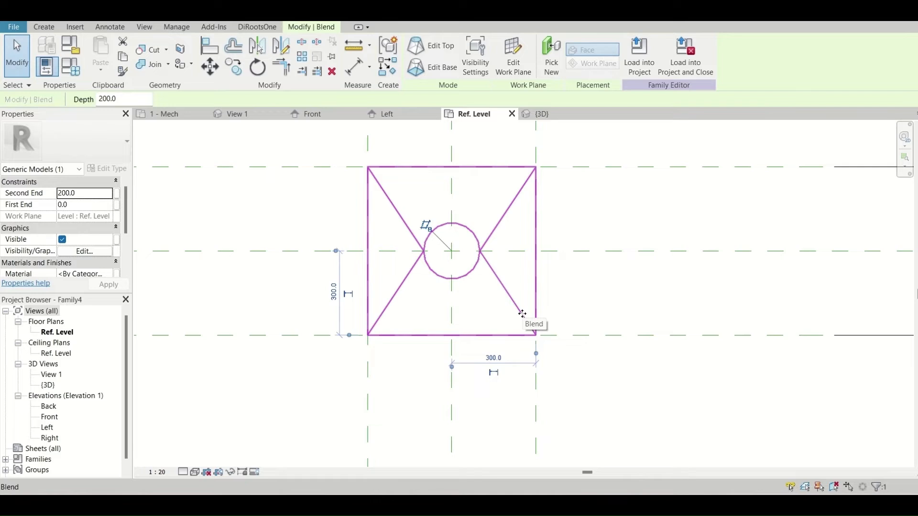
# Step: Examine the blend against its reference planes in the Front elevation and its round top face in the 3D view
pyautogui.scroll(-1, 521, 314)
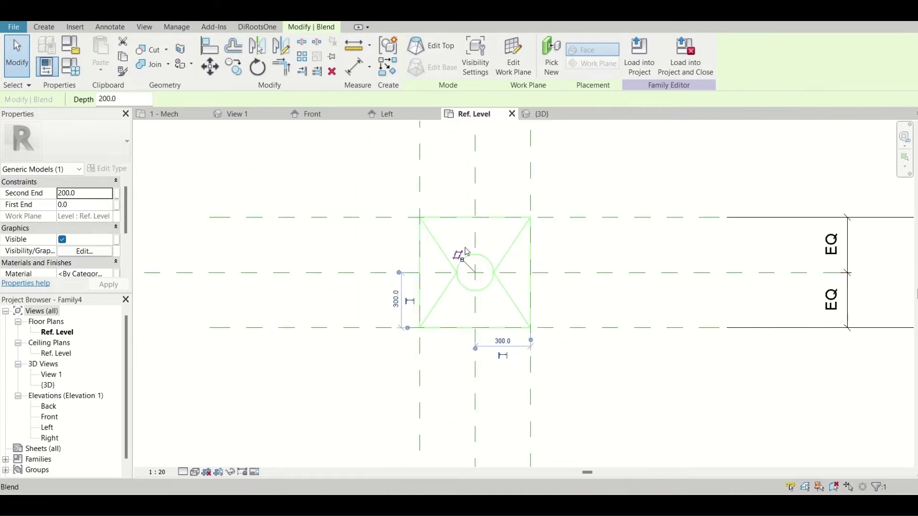
pyautogui.doubleClick(50, 417)
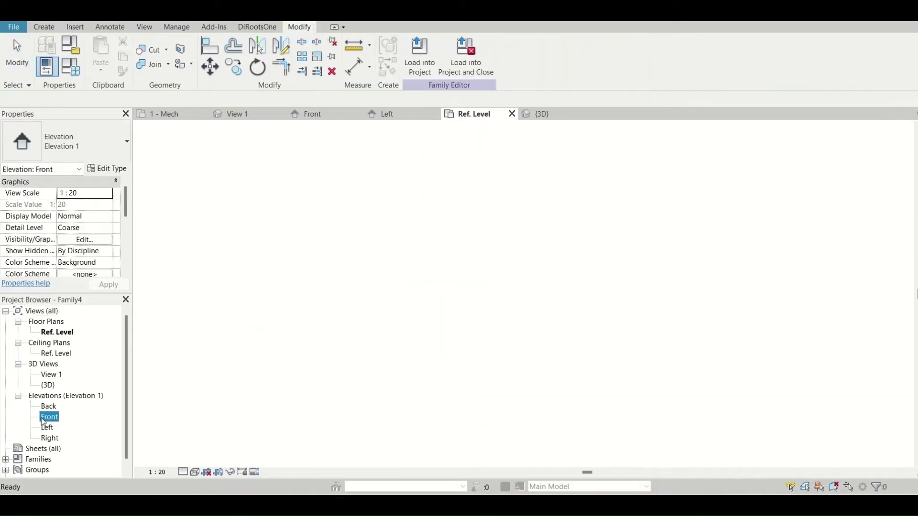
pyautogui.click(367, 387)
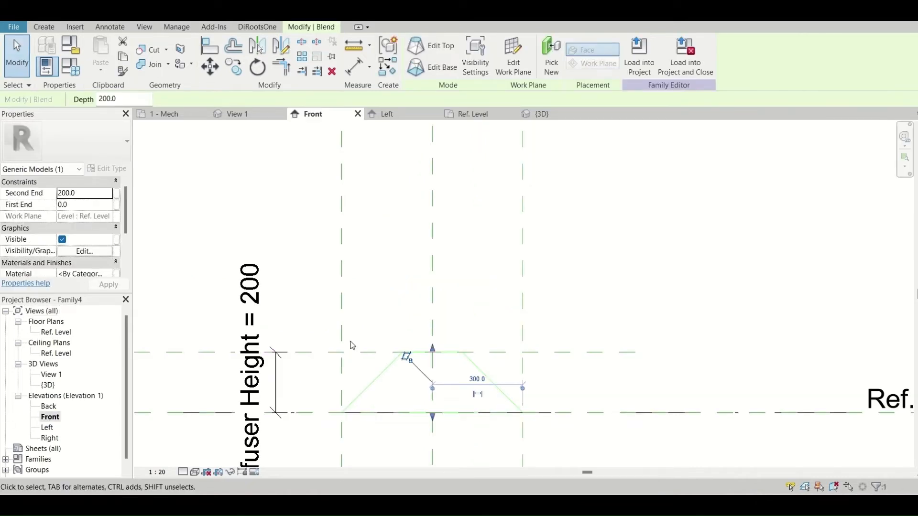
pyautogui.scroll(-1, 377, 366)
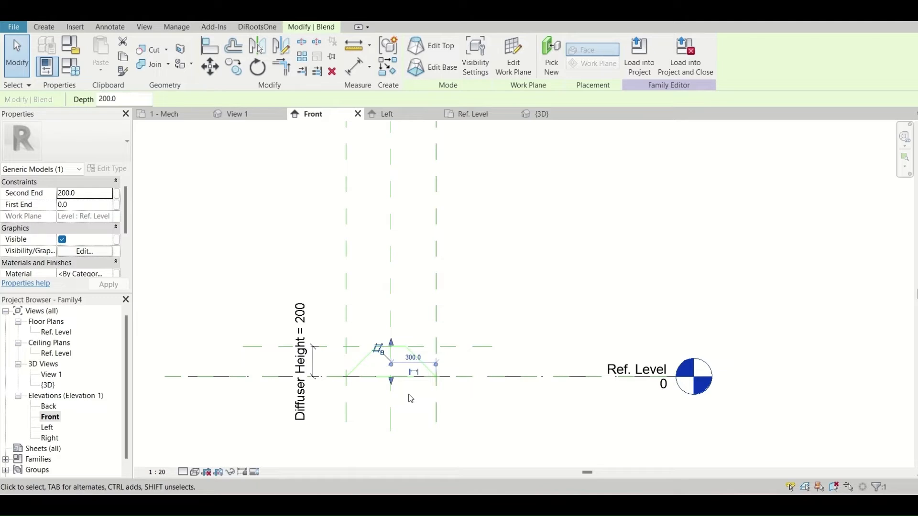
pyautogui.click(242, 270)
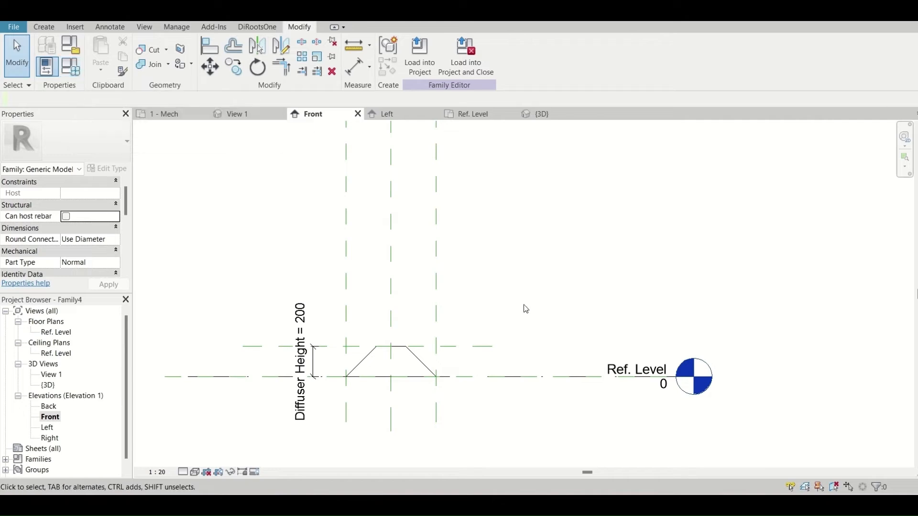
pyautogui.click(535, 117)
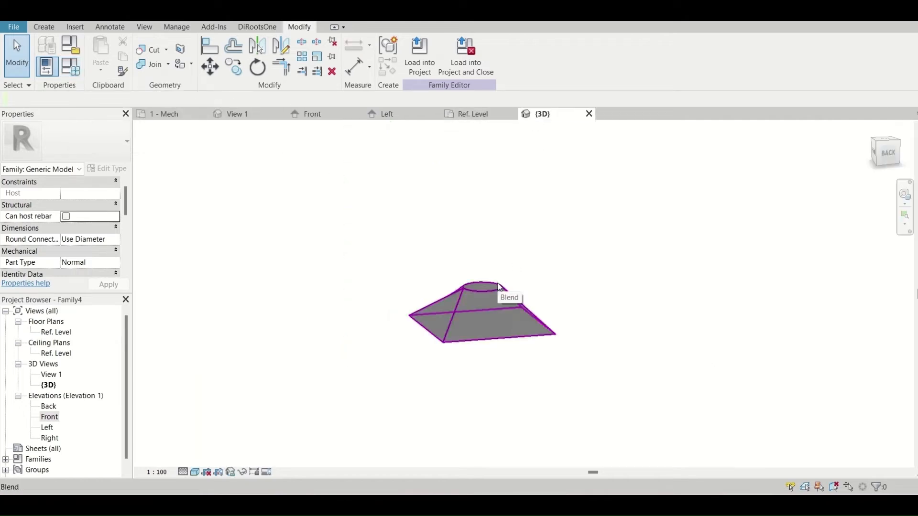
pyautogui.moveTo(498, 301)
pyautogui.keyDown('shift'); pyautogui.mouseDown(button='middle')
pyautogui.moveTo(506, 350)
pyautogui.moveTo(580, 428)
pyautogui.moveTo(503, 316)
pyautogui.mouseUp(button='middle'); pyautogui.keyUp('shift')
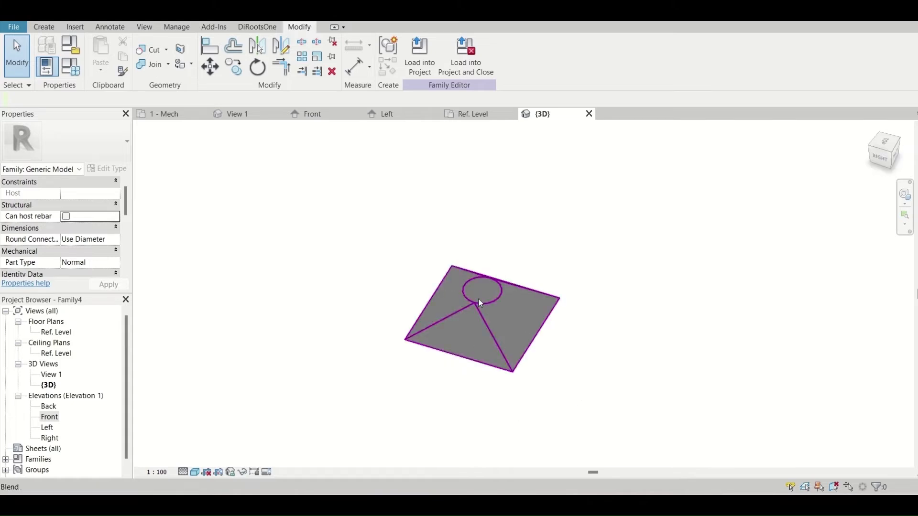
pyautogui.click(521, 326)
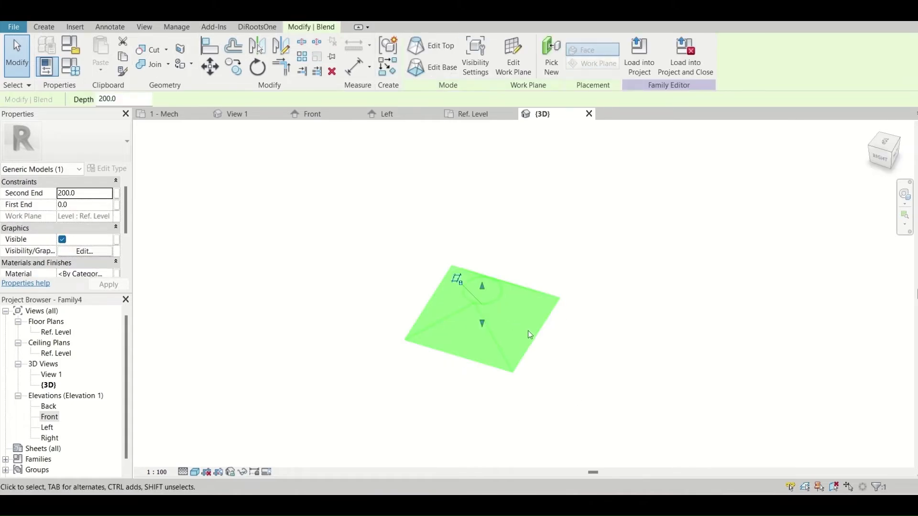
pyautogui.click(298, 329)
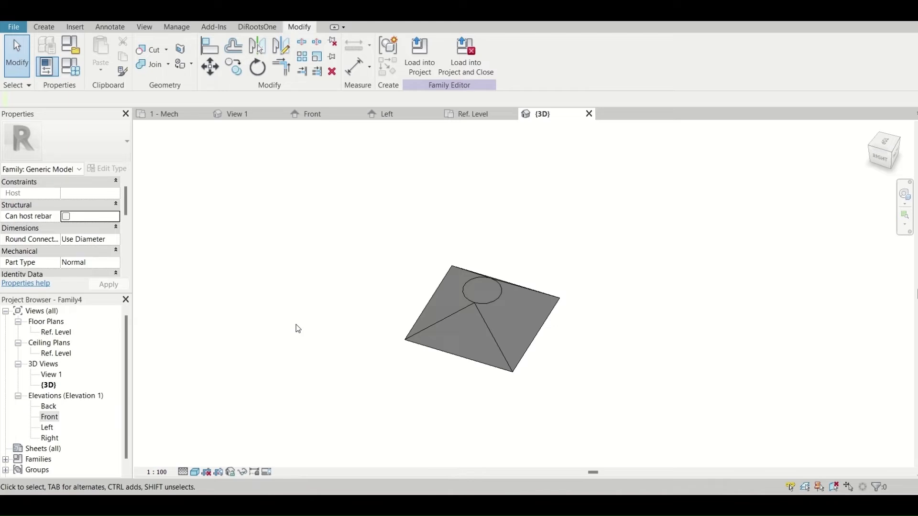
# Step: Place a Supply Air duct connector on the blend's round top face by picking that face as the work plane
pyautogui.click(41, 28)
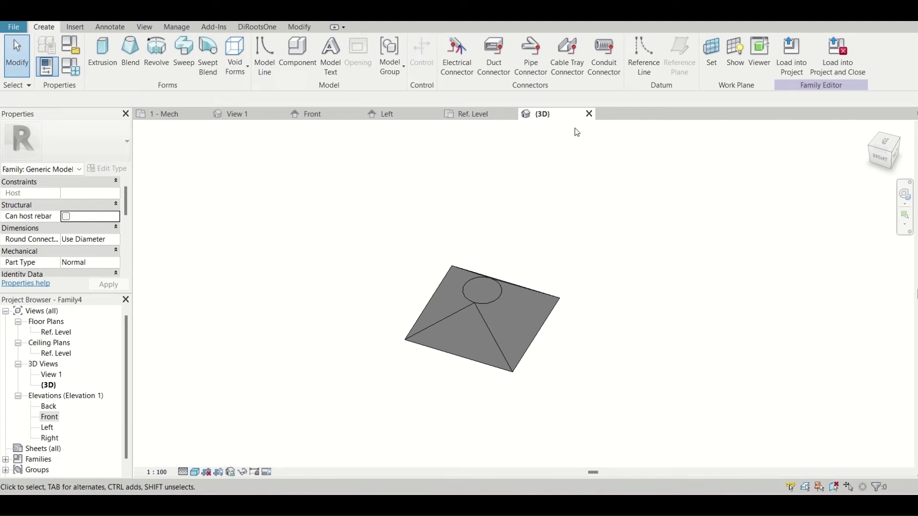
pyautogui.click(494, 52)
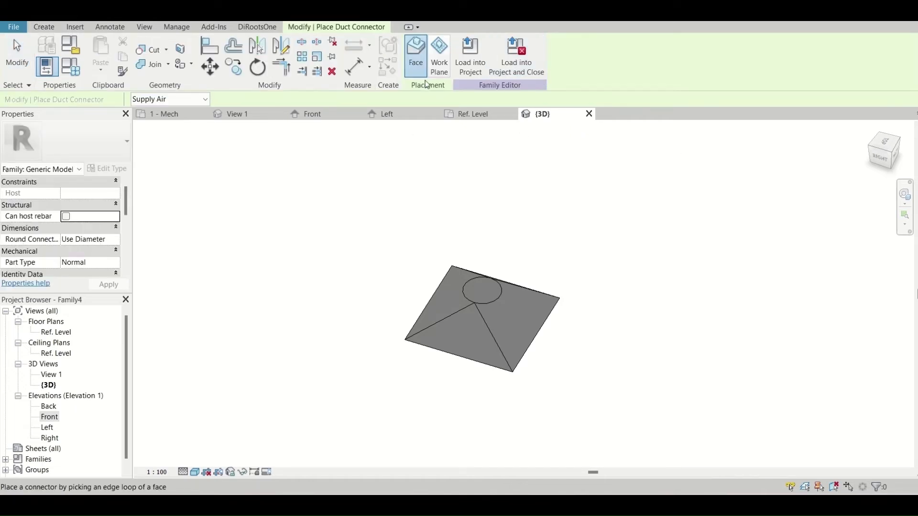
pyautogui.scroll(2, 492, 297)
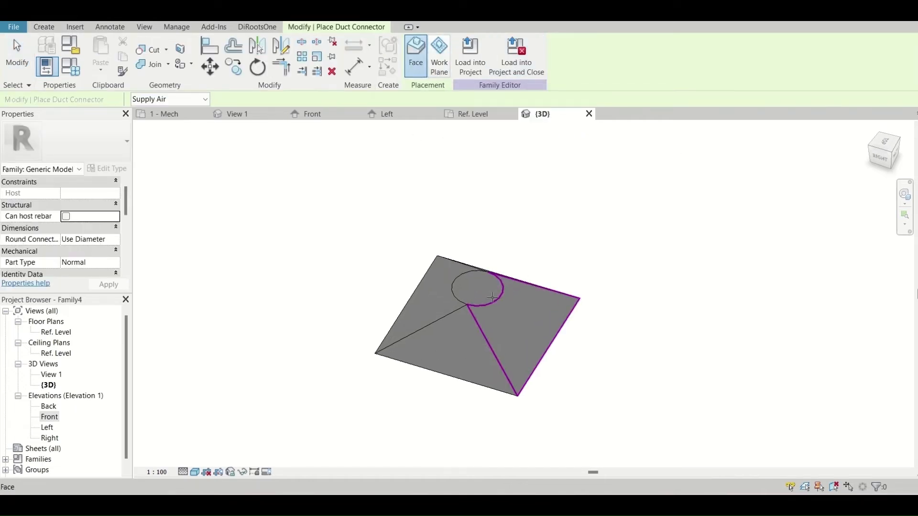
pyautogui.scroll(3, 493, 298)
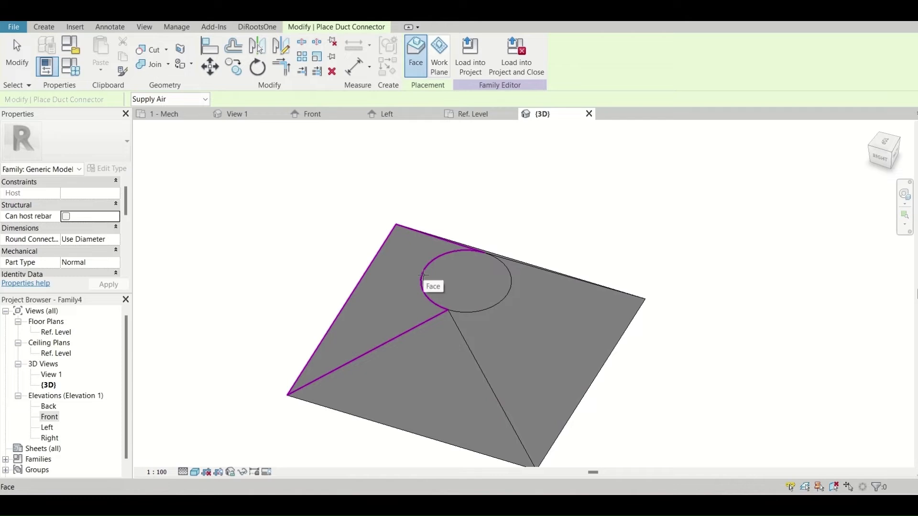
pyautogui.click(440, 66)
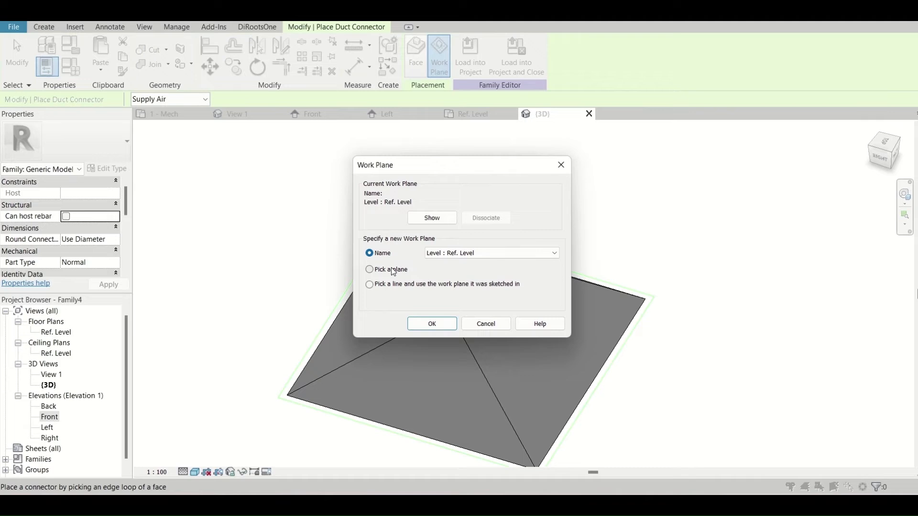
pyautogui.click(484, 254)
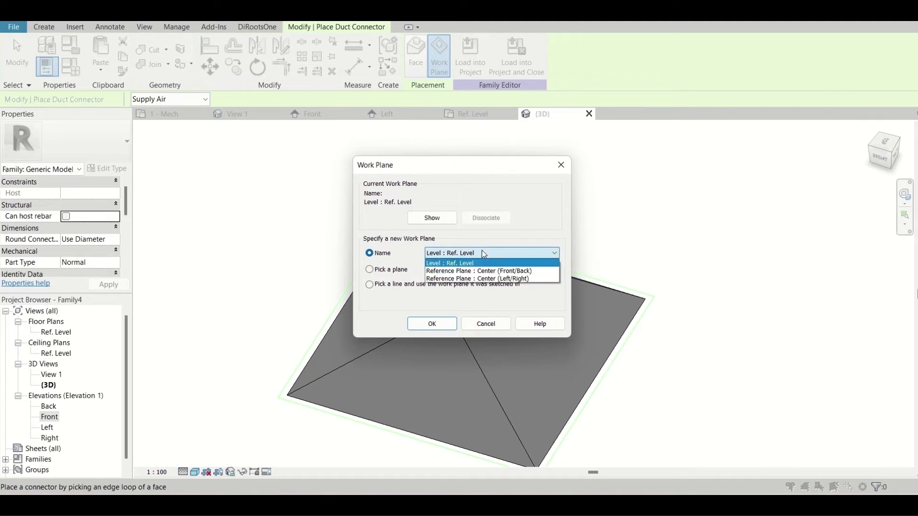
pyautogui.click(484, 254)
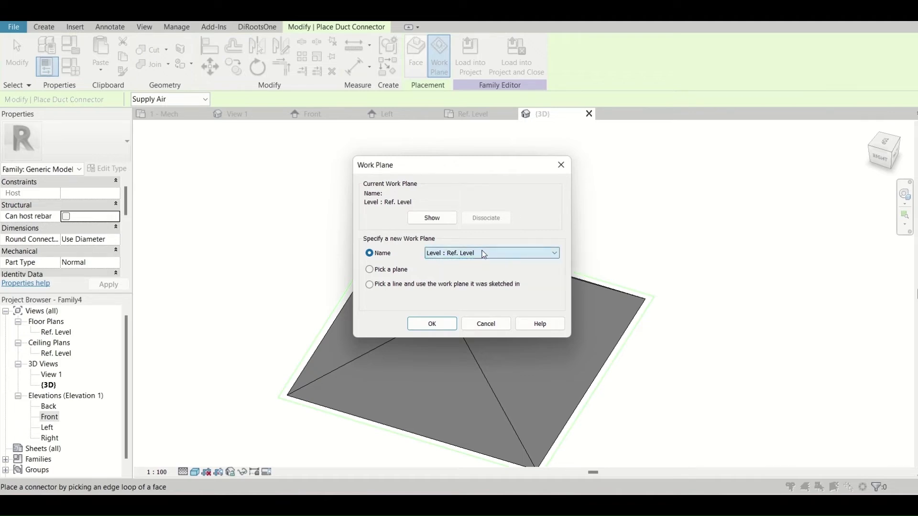
pyautogui.click(386, 274)
pyautogui.click(432, 324)
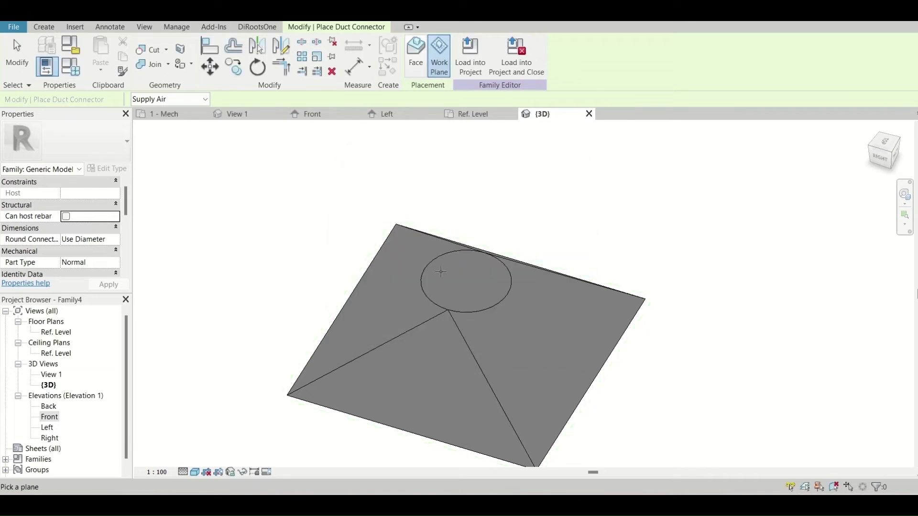
pyautogui.click(441, 254)
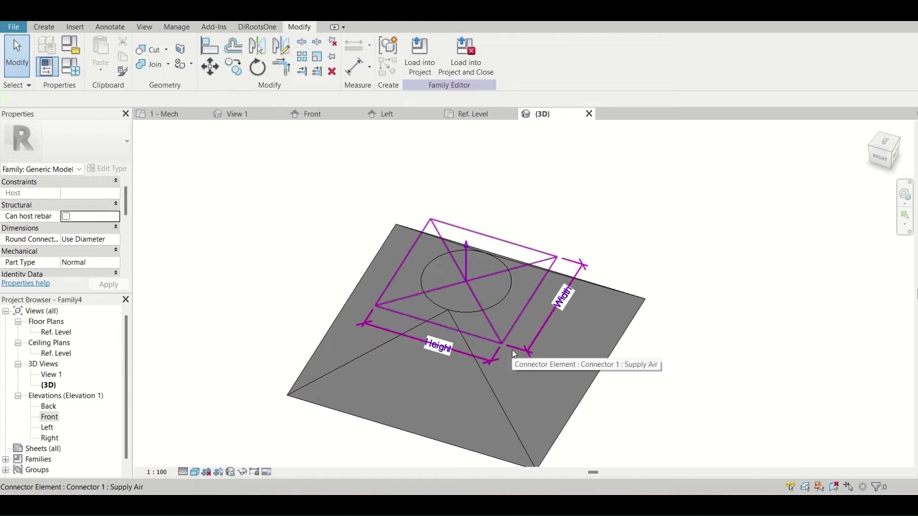
# Step: Set the duct connector's shape to Round and associate its diameter with the Duct Diameter family parameter
pyautogui.click(389, 285)
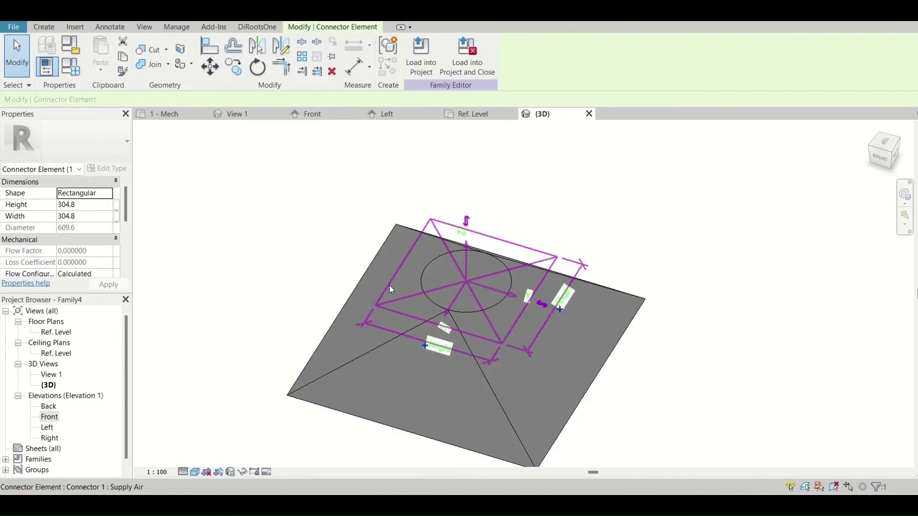
pyautogui.click(107, 195)
pyautogui.click(68, 204)
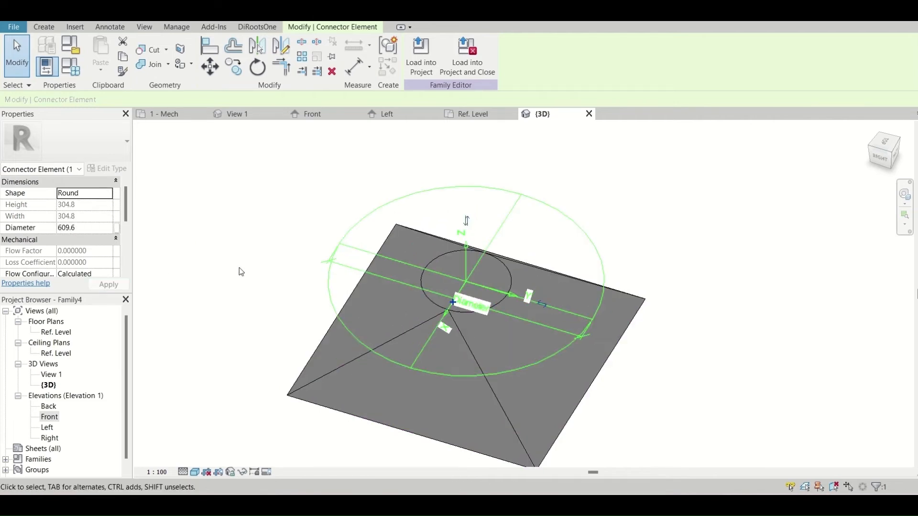
pyautogui.click(116, 228)
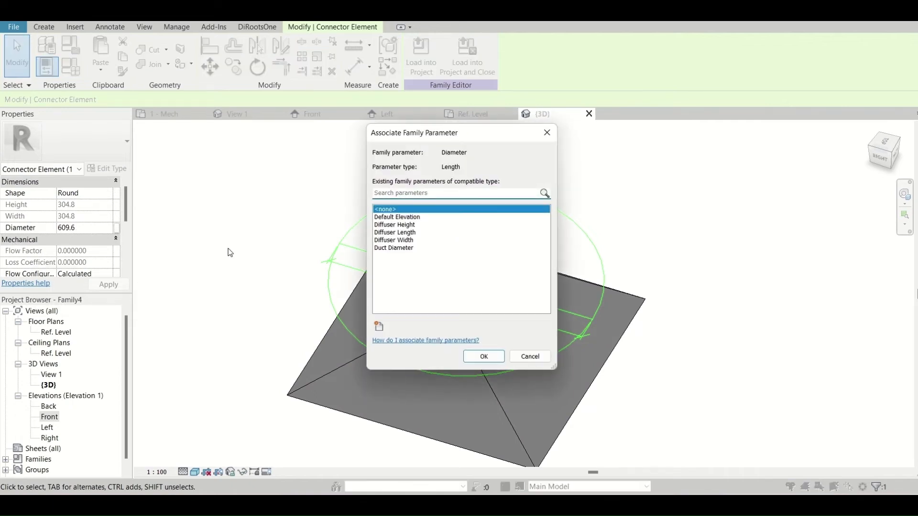
pyautogui.click(407, 248)
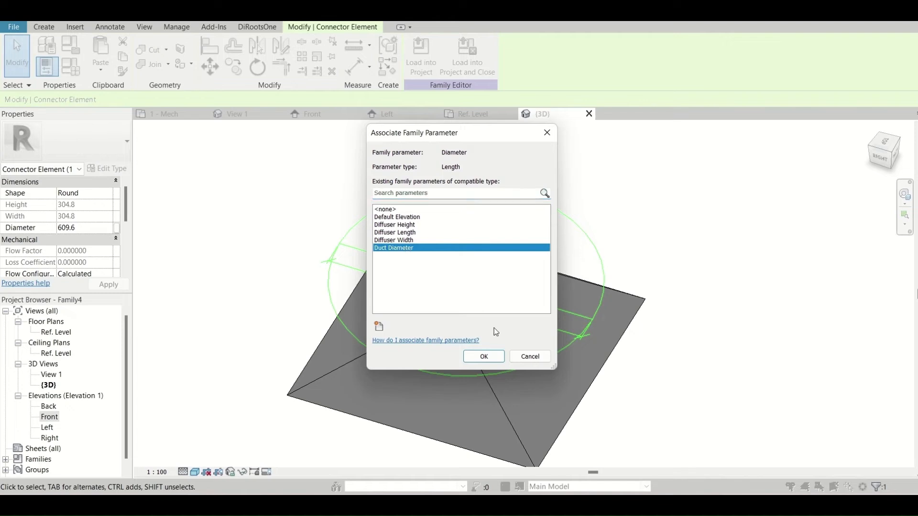
pyautogui.click(500, 357)
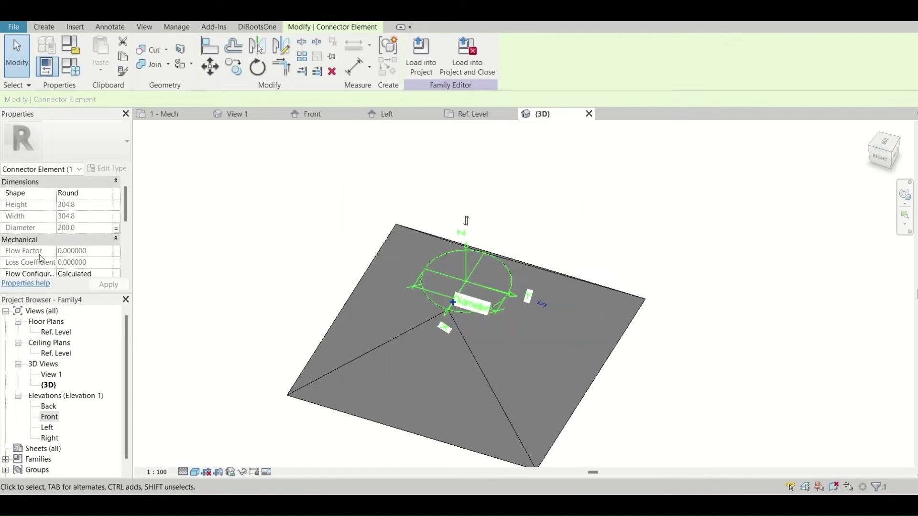
# Step: Review the connector's flow direction options and its remaining mechanical, flow and identity properties, leaving the connector deselected
pyautogui.scroll(-4, 40, 259)
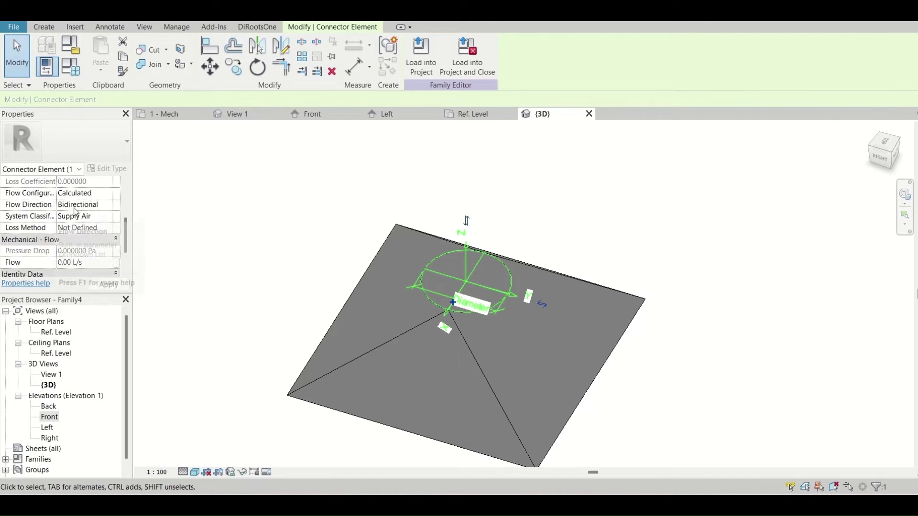
pyautogui.click(107, 205)
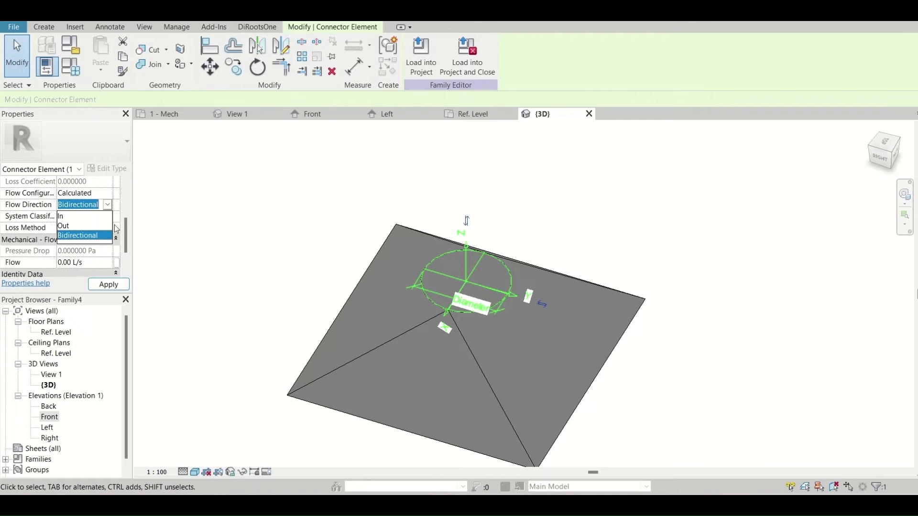
pyautogui.click(161, 216)
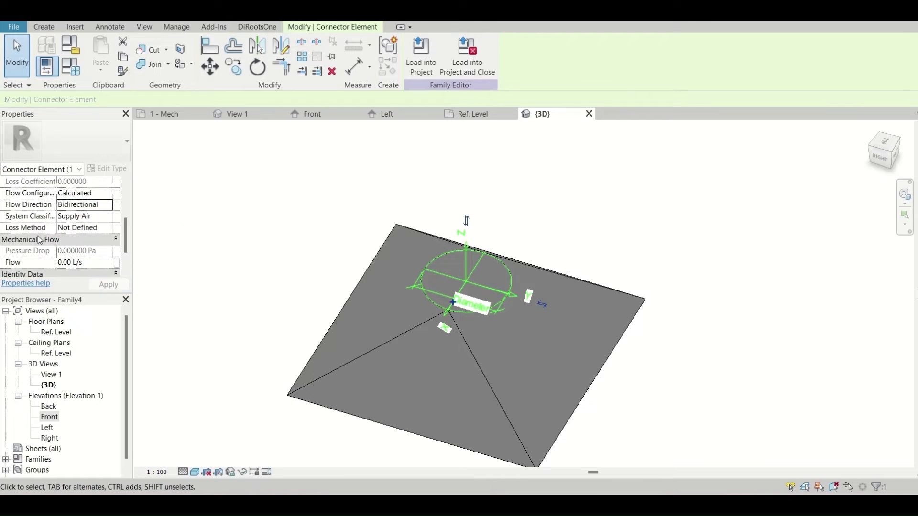
pyautogui.scroll(-2, 102, 229)
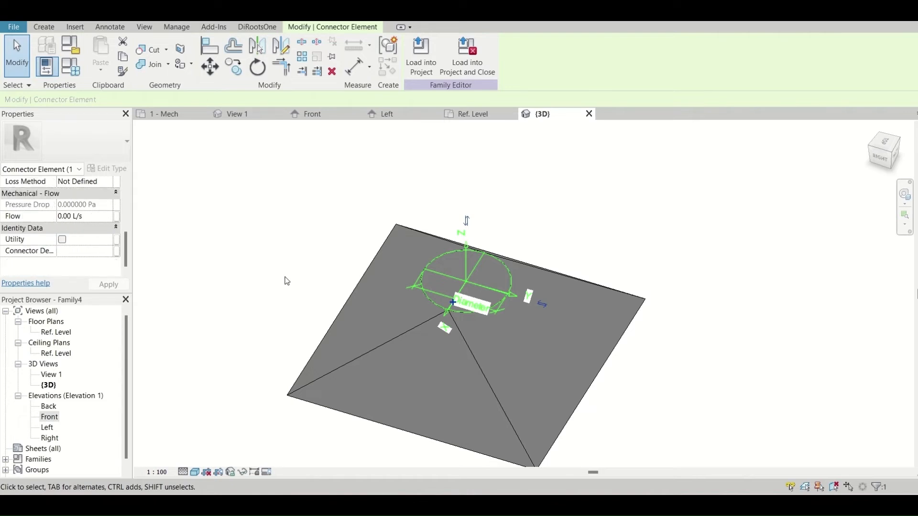
pyautogui.click(285, 279)
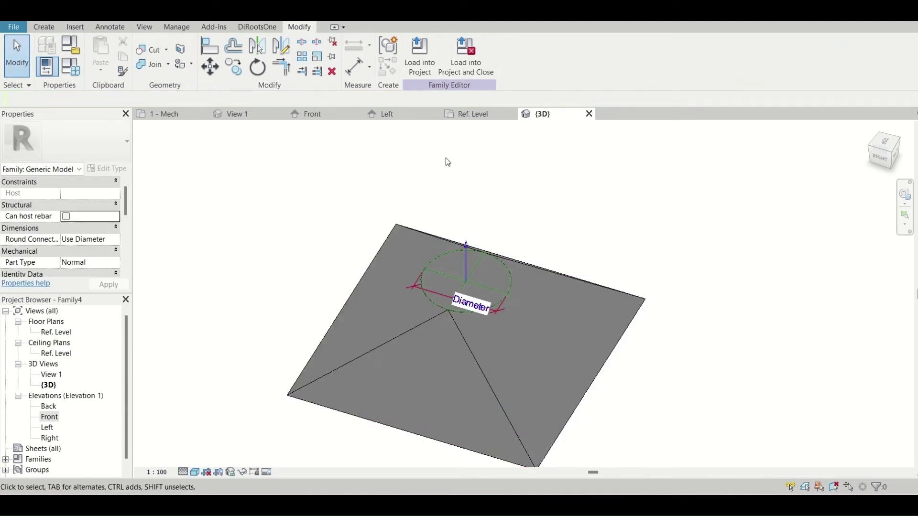
# Step: Load the diffuser family into the project and place five instances in the 1 - Mech floor plan
pyautogui.click(420, 60)
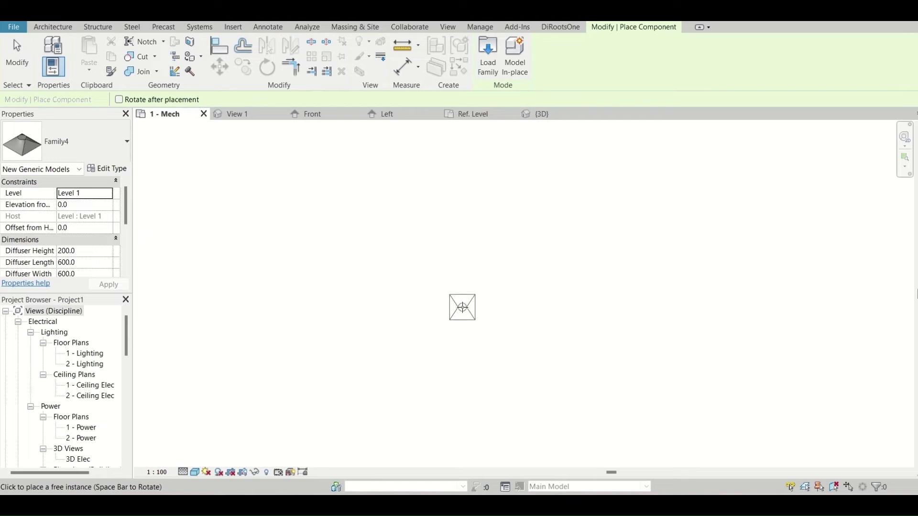
pyautogui.click(462, 308)
pyautogui.click(359, 193)
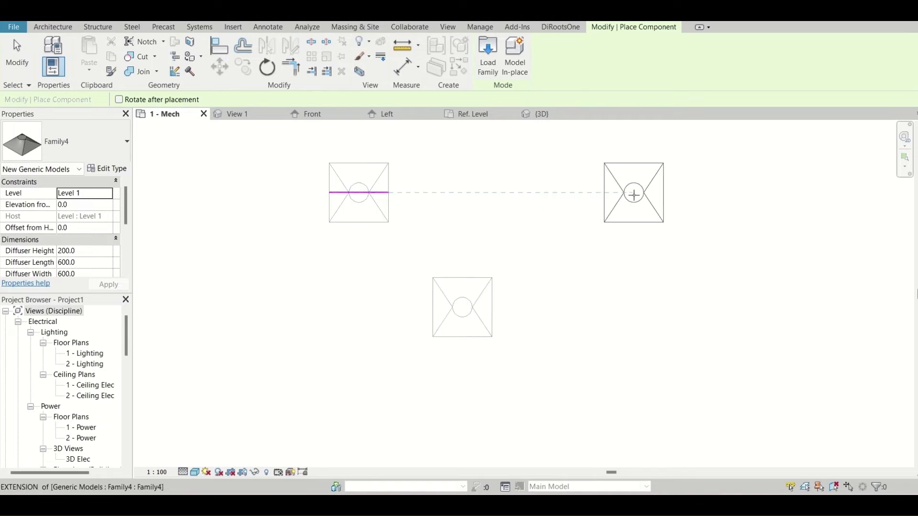
pyautogui.click(635, 194)
pyautogui.click(728, 352)
pyautogui.click(810, 261)
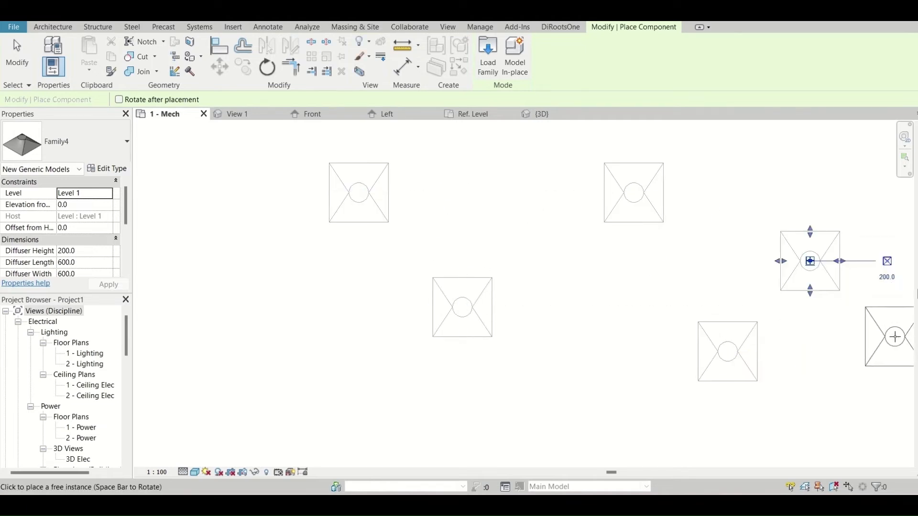
pyautogui.press('Escape')
pyautogui.press('Escape')
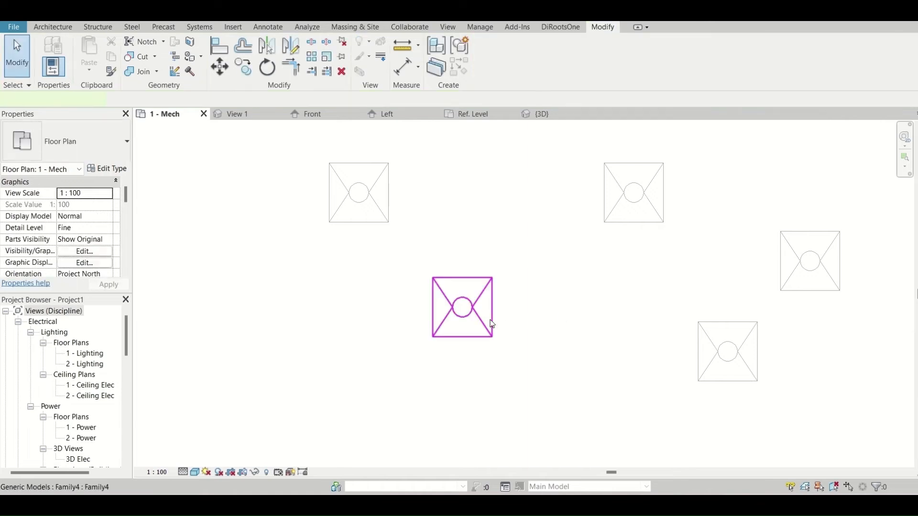
# Step: Run a vertical 200 mm round duct from the central diffuser's connector up to a middle elevation of 600 mm
pyautogui.click(492, 324)
pyautogui.scroll(1, 476, 364)
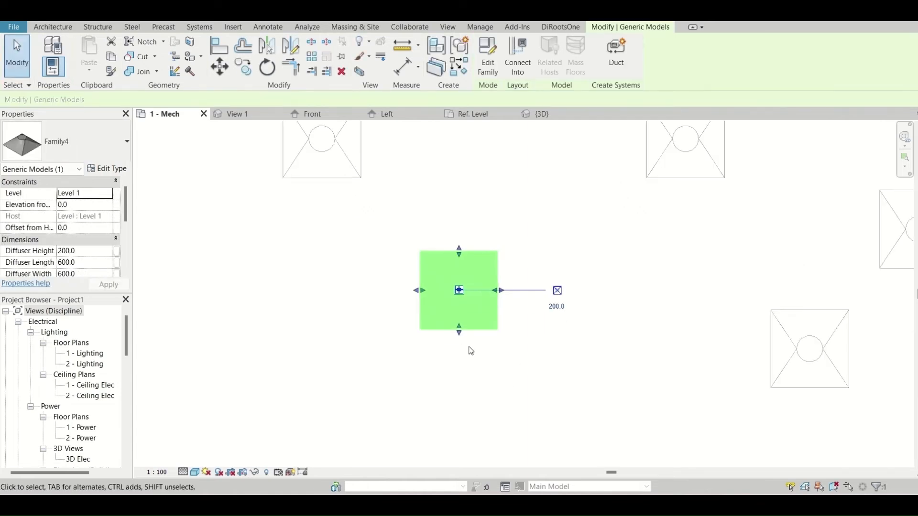
pyautogui.scroll(2, 471, 350)
pyautogui.click(470, 349)
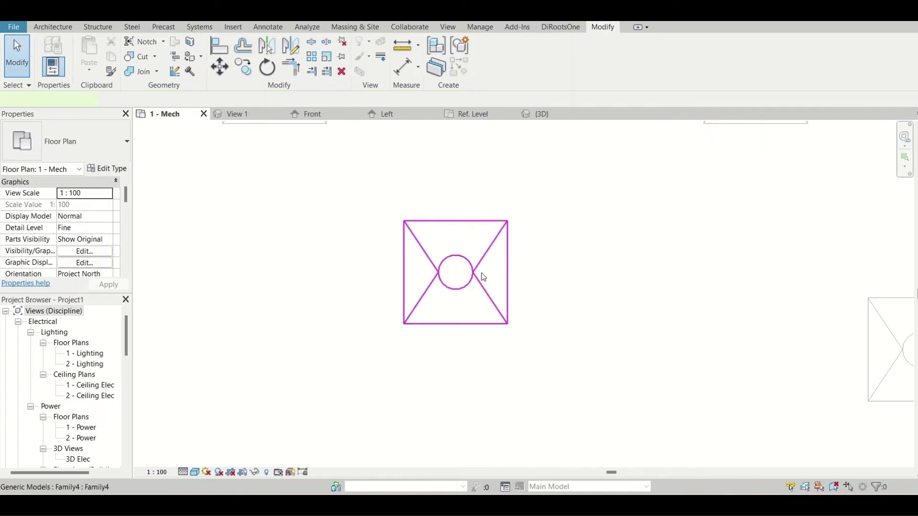
pyautogui.click(484, 277)
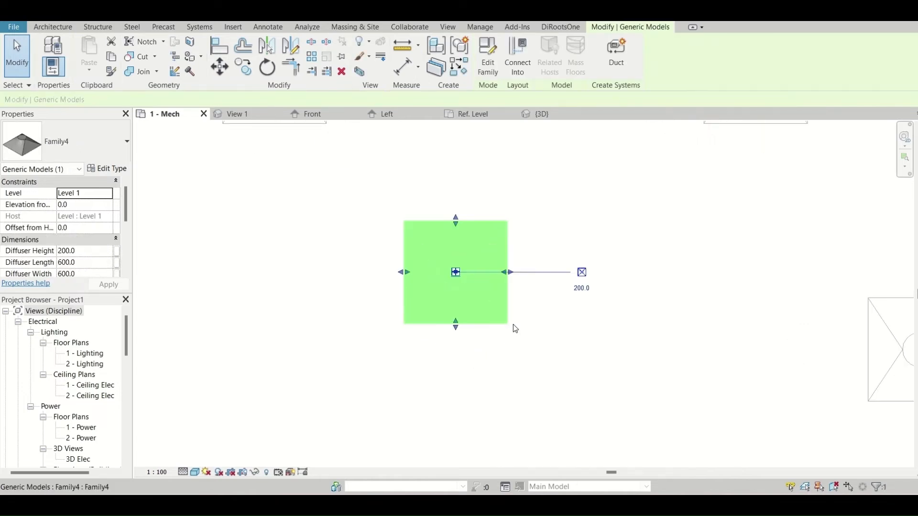
pyautogui.click(584, 282)
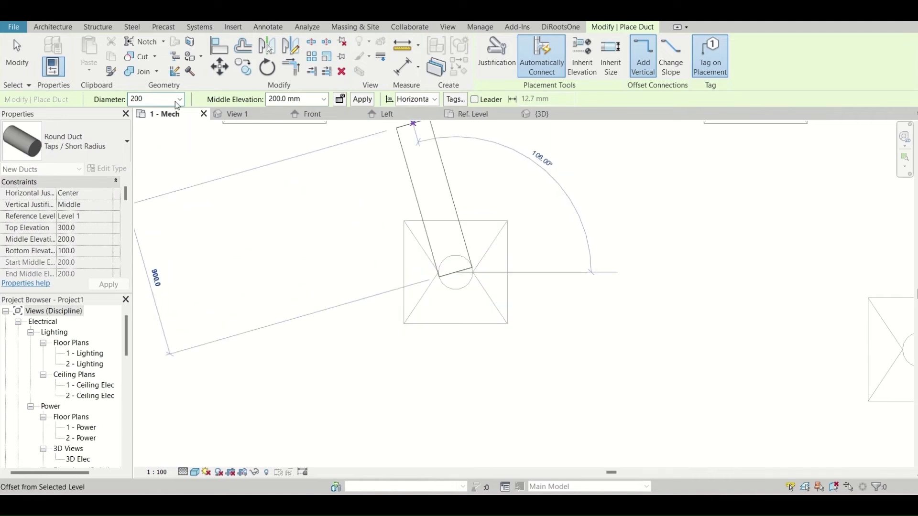
pyautogui.click(293, 99)
pyautogui.write('600')
pyautogui.click(362, 100)
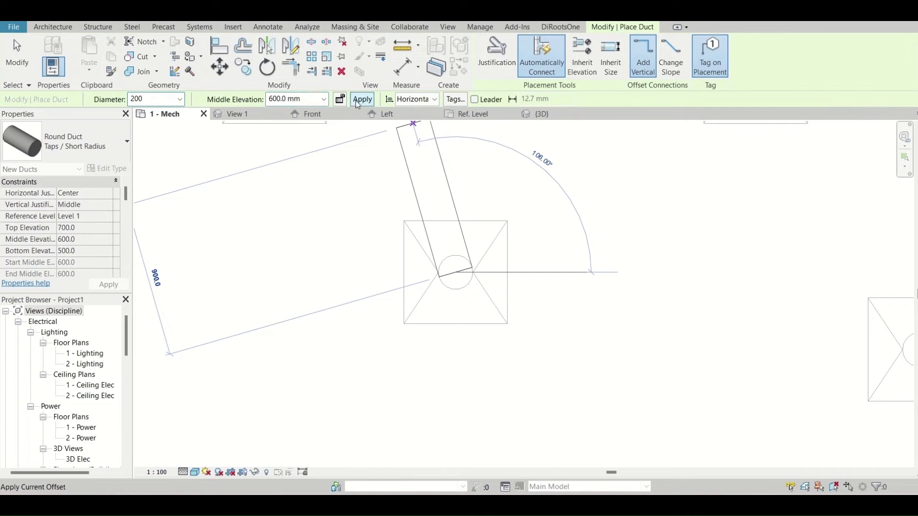
pyautogui.click(362, 100)
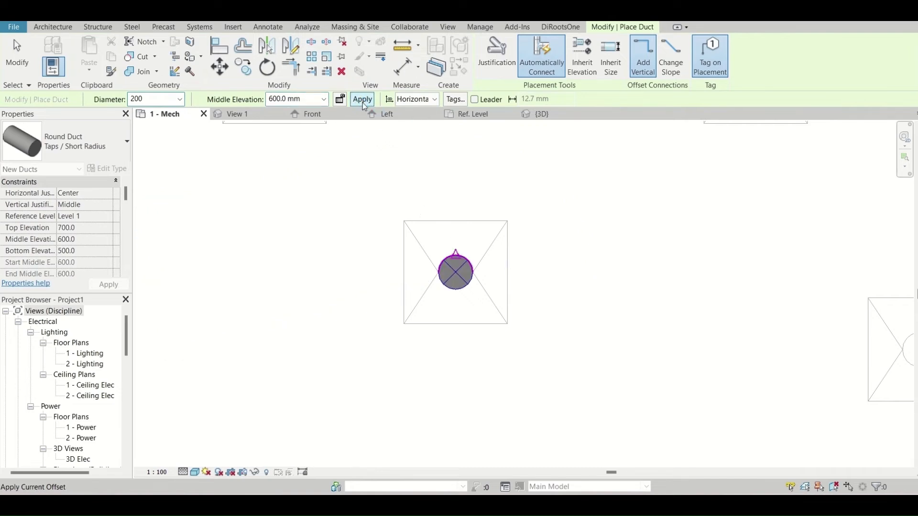
pyautogui.click(456, 273)
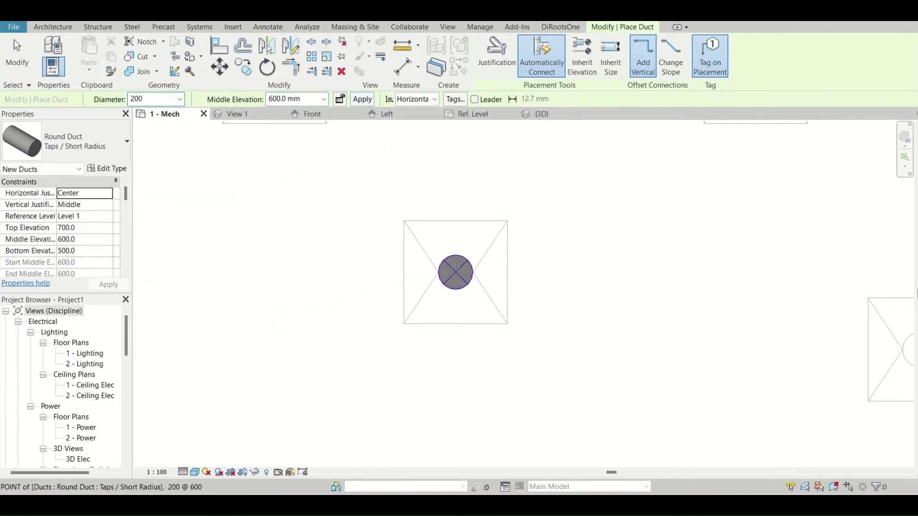
pyautogui.press('Escape')
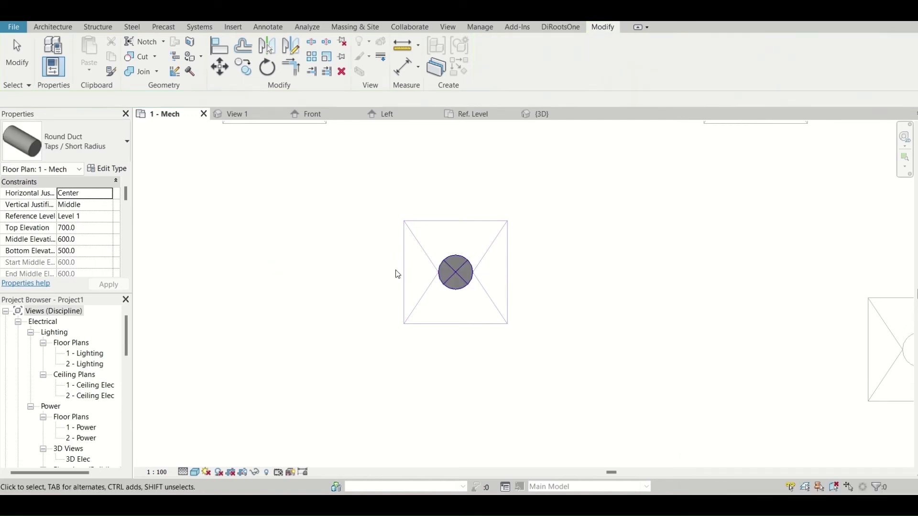
# Step: Isolate the central diffuser and its duct in a 3D view with a selection box
pyautogui.click(434, 284)
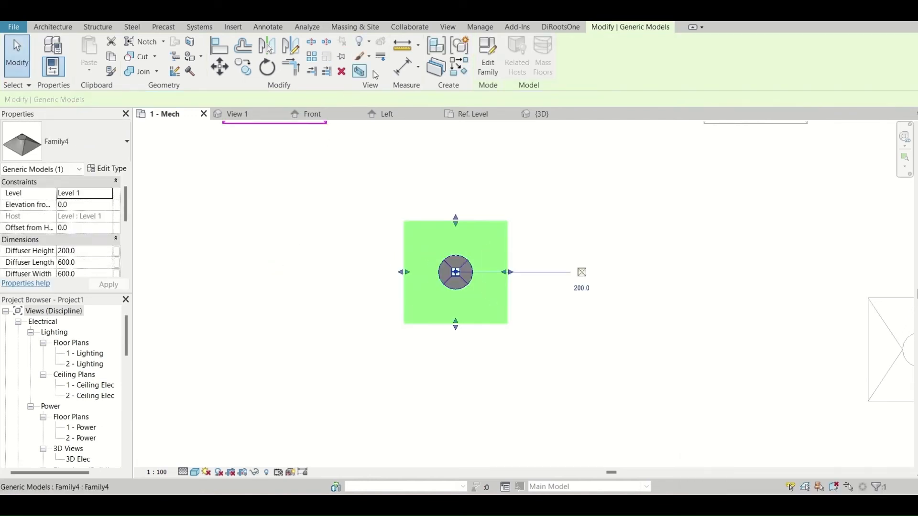
pyautogui.click(360, 71)
pyautogui.scroll(3, 516, 301)
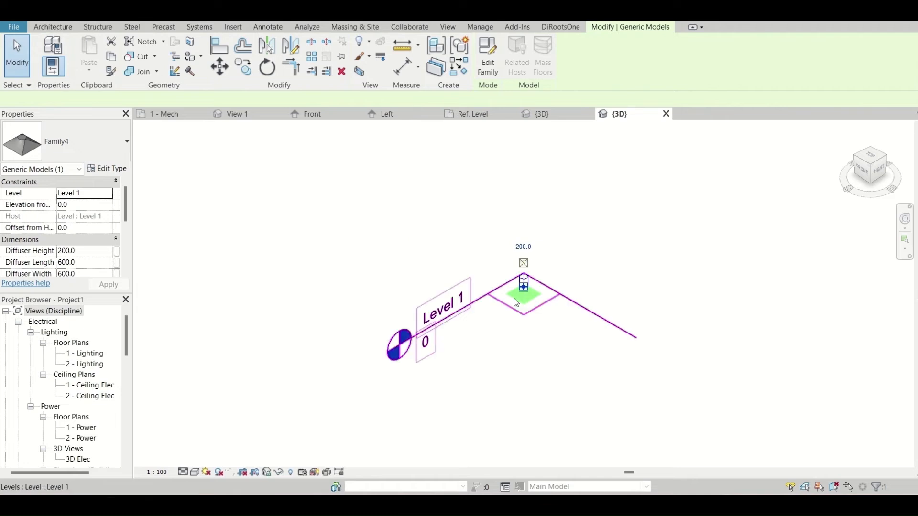
pyautogui.click(551, 376)
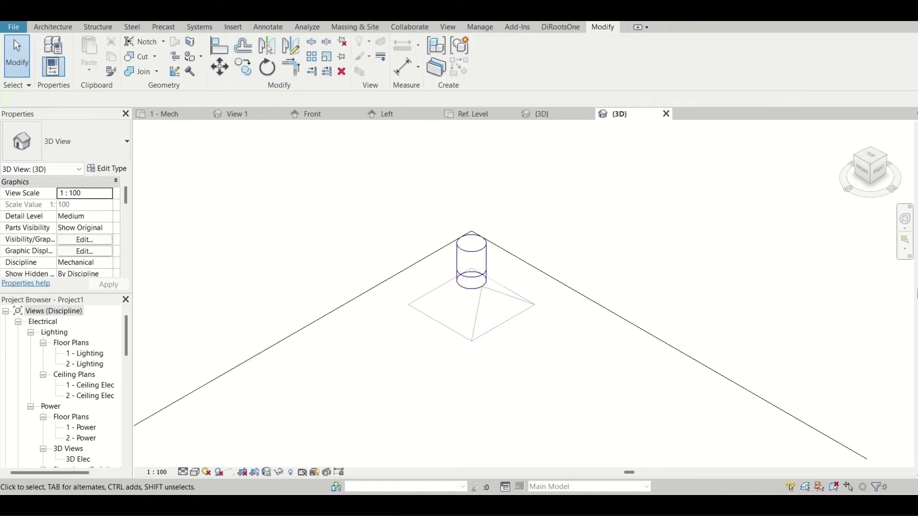
# Step: Set the 3D view's detail level to Fine and its visual style to Shaded
pyautogui.click(184, 473)
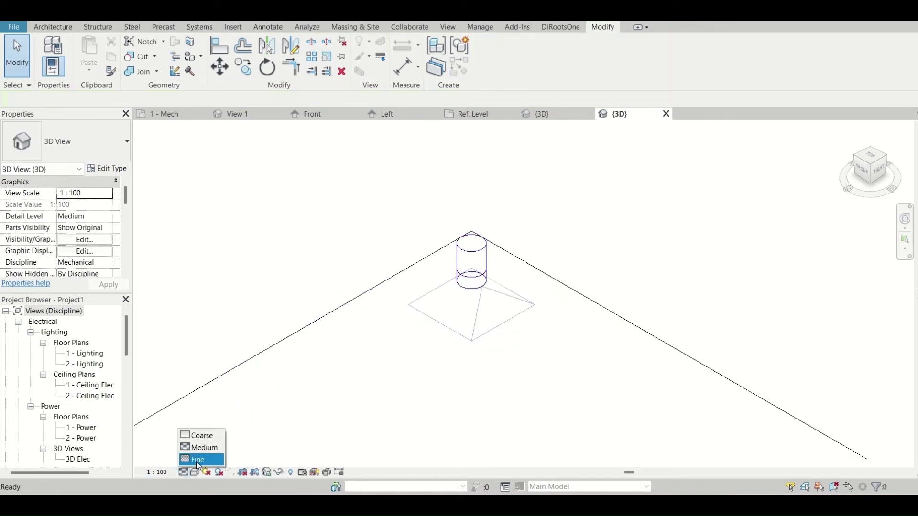
pyautogui.click(196, 461)
pyautogui.click(195, 473)
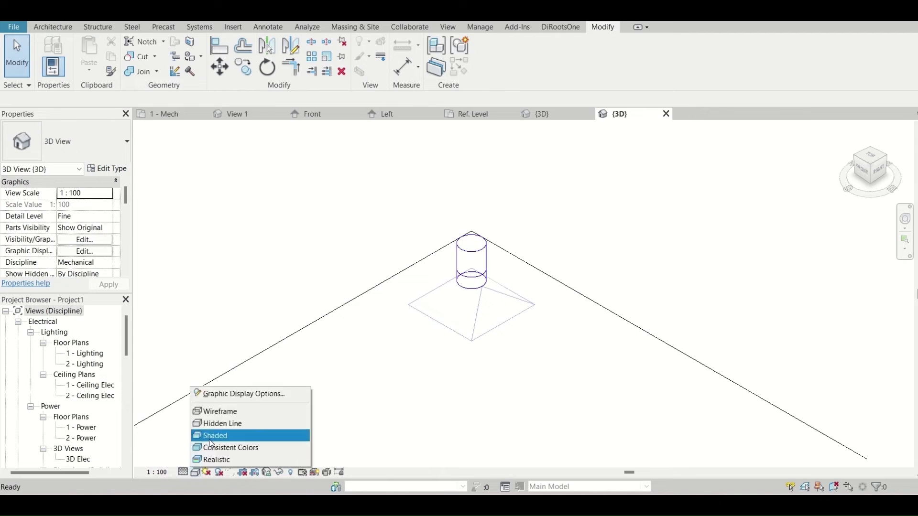
pyautogui.click(211, 444)
pyautogui.scroll(2, 504, 332)
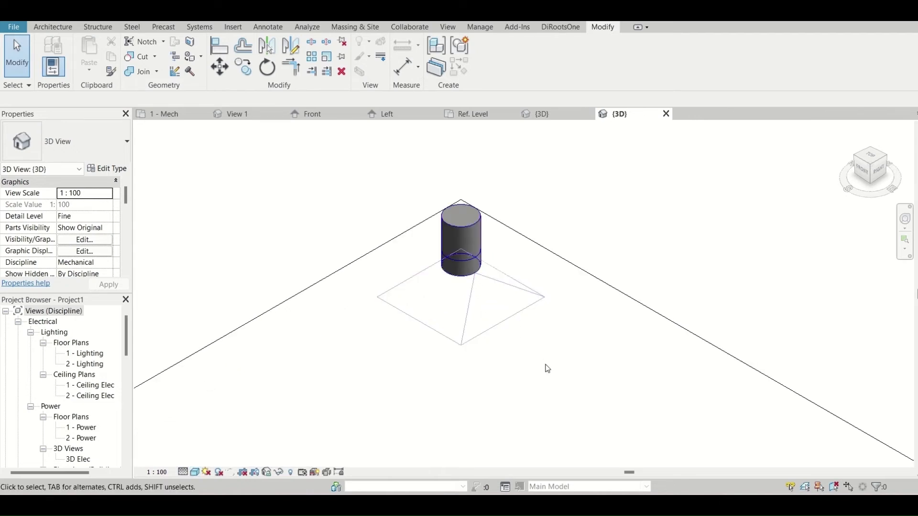
# Step: Change the diffuser family's category to Air Terminals and reload it into the project, overwriting the existing version and its parameter values
pyautogui.click(497, 328)
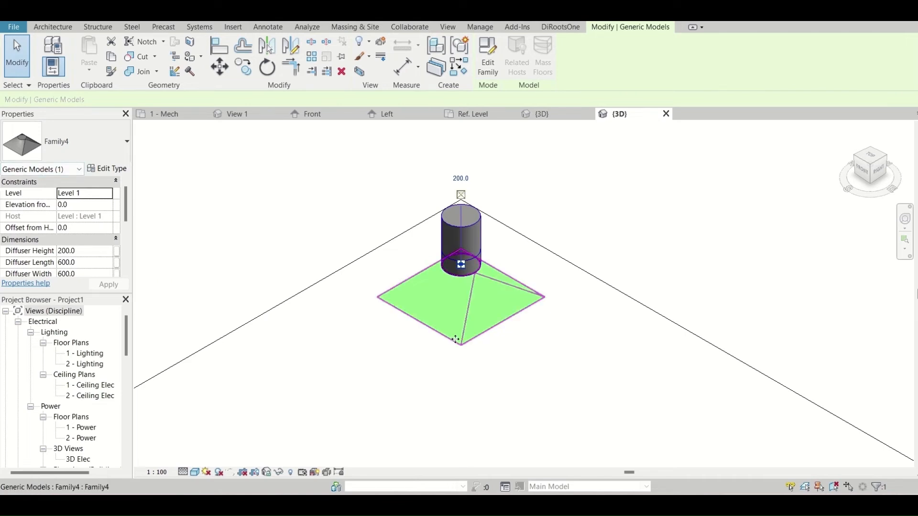
pyautogui.doubleClick(455, 340)
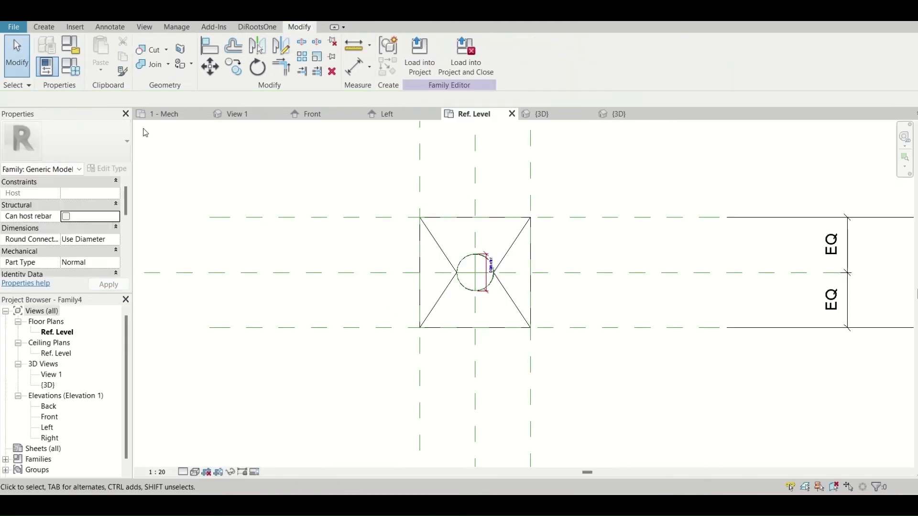
pyautogui.click(70, 46)
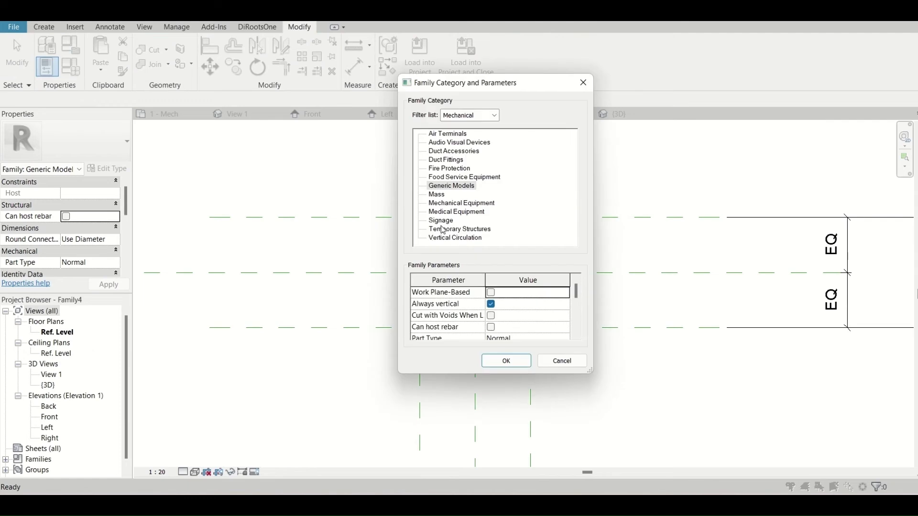
pyautogui.click(444, 134)
pyautogui.click(519, 364)
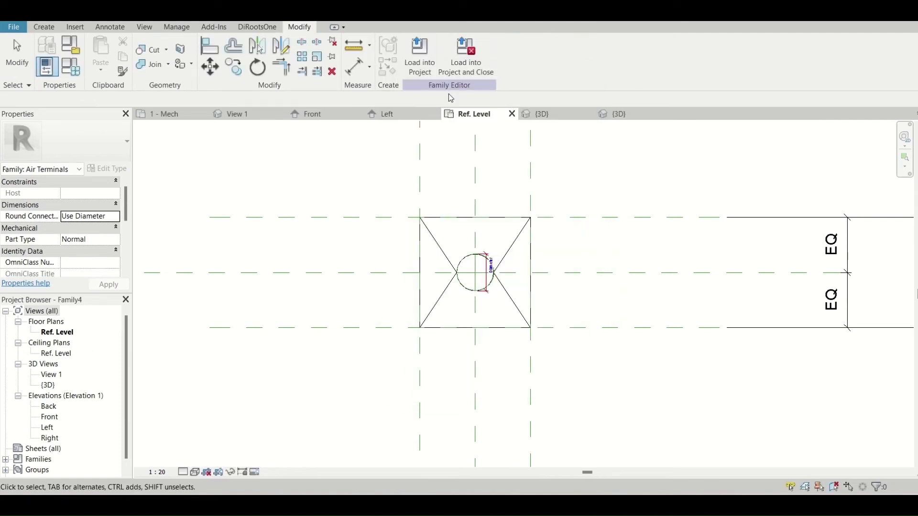
pyautogui.click(420, 54)
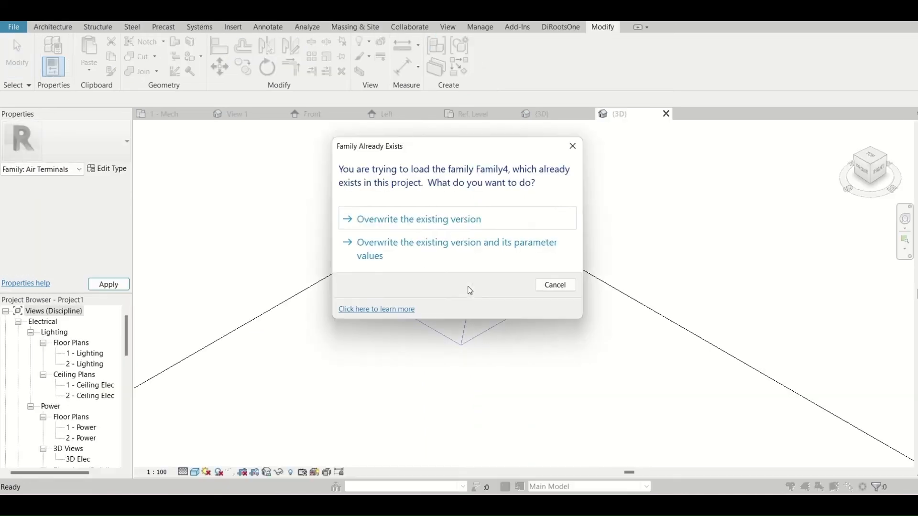
pyautogui.click(448, 249)
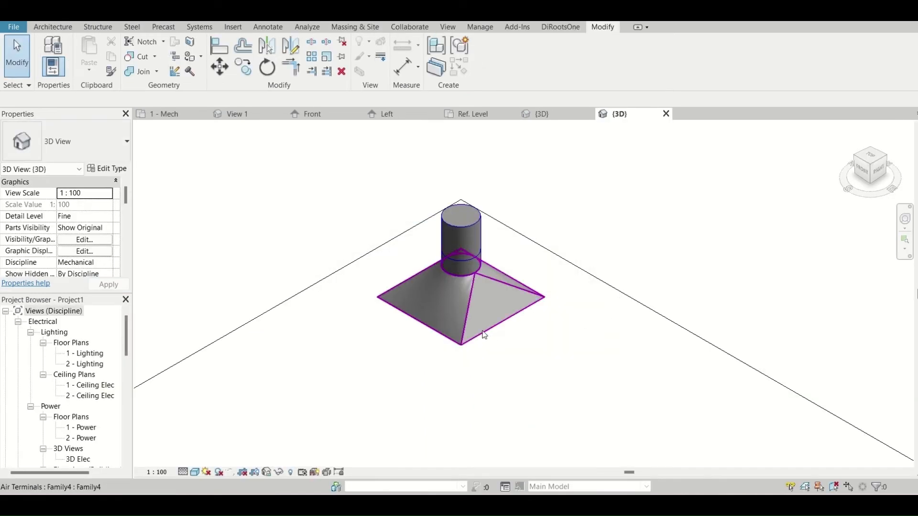
# Step: Check the diffuser and the duct's available types, then delete the vertical round duct above the diffuser
pyautogui.click(469, 319)
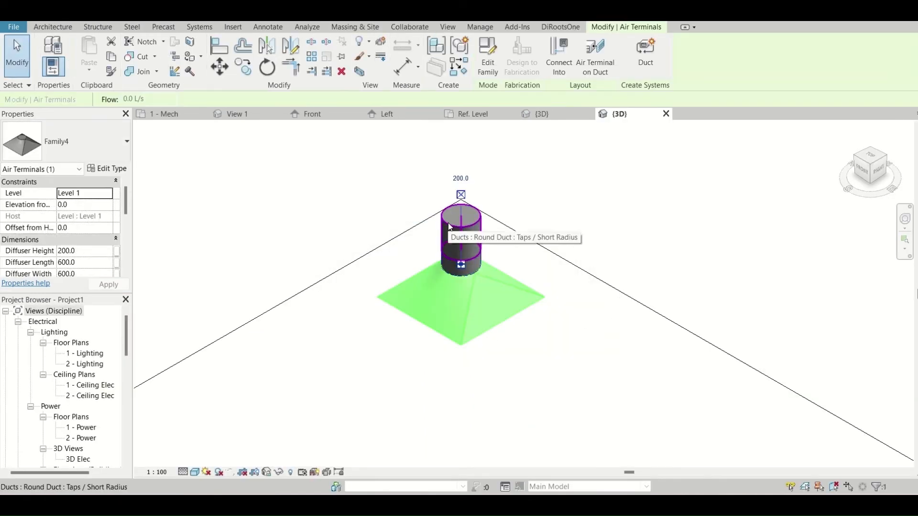
pyautogui.click(447, 228)
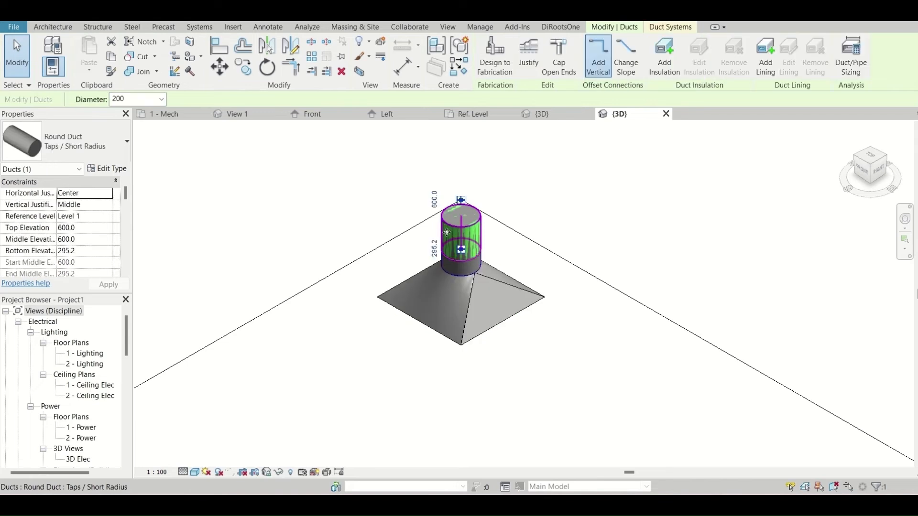
pyautogui.click(74, 149)
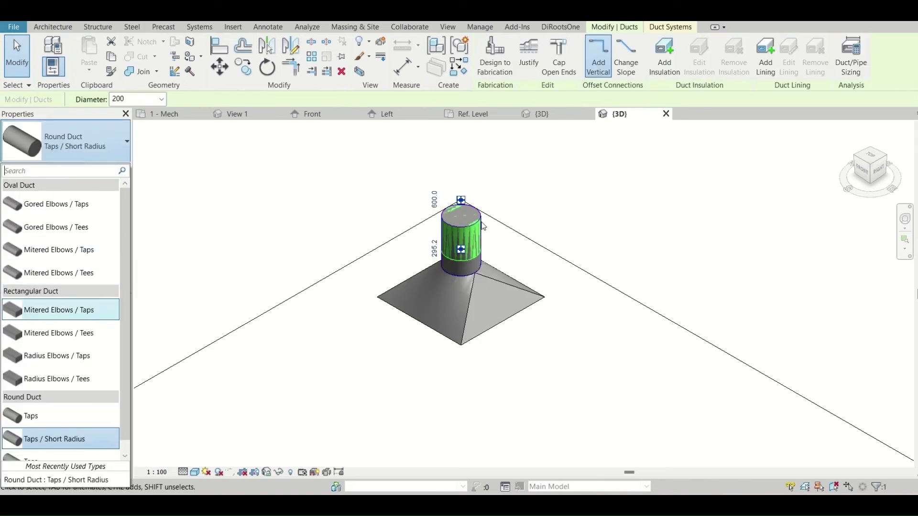
pyautogui.click(321, 168)
pyautogui.click(460, 230)
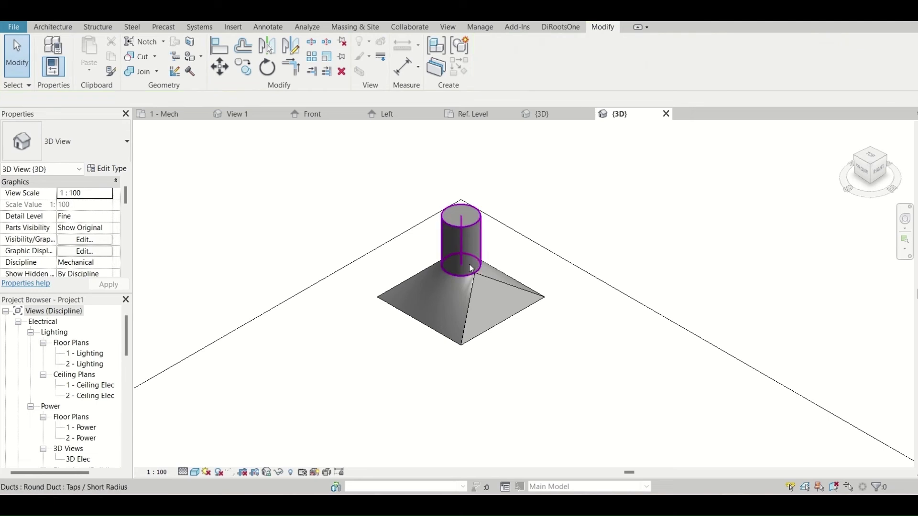
pyautogui.click(469, 226)
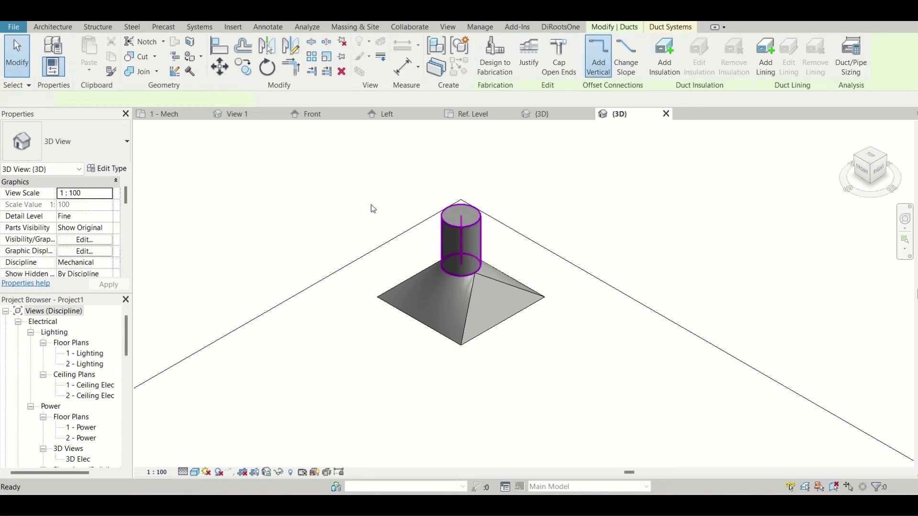
pyautogui.press('Delete')
pyautogui.click(43, 33)
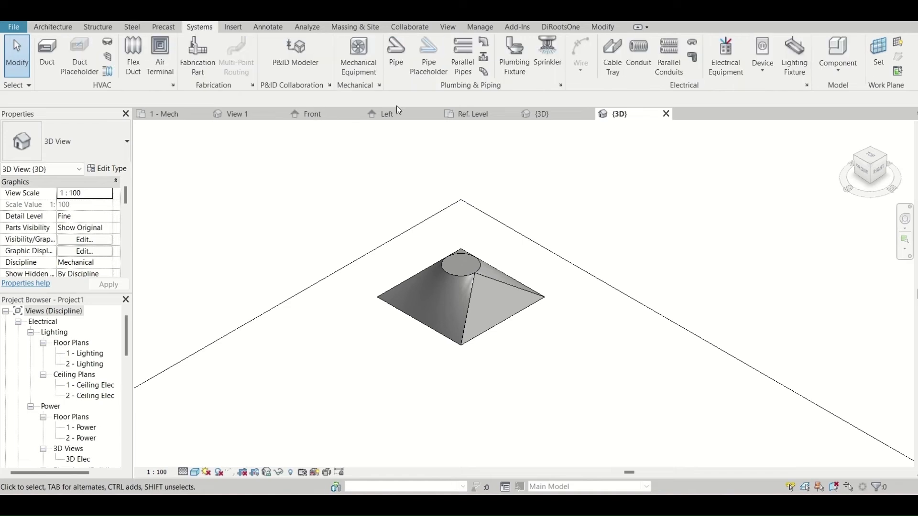
pyautogui.click(484, 72)
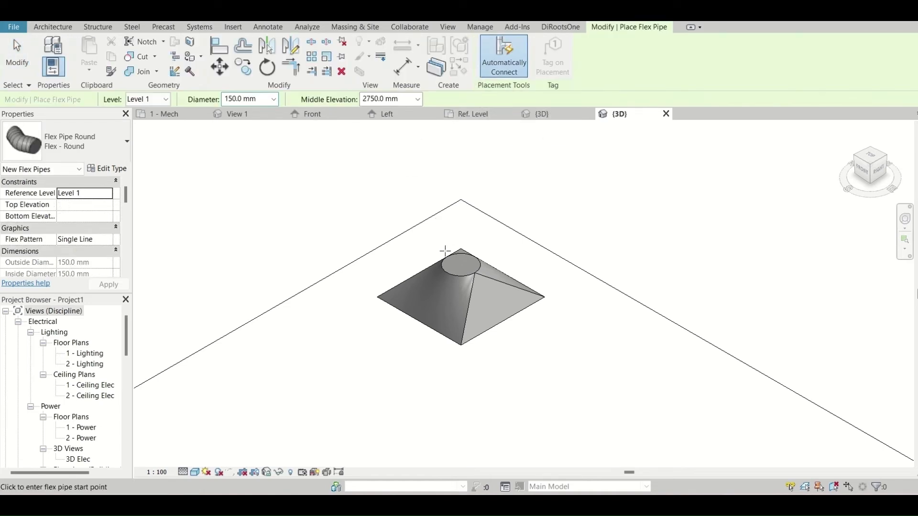
pyautogui.press('Escape')
# Step: Draw a 200 mm round flex duct from the diffuser's connector with a middle elevation of 600 mm
pyautogui.click(468, 274)
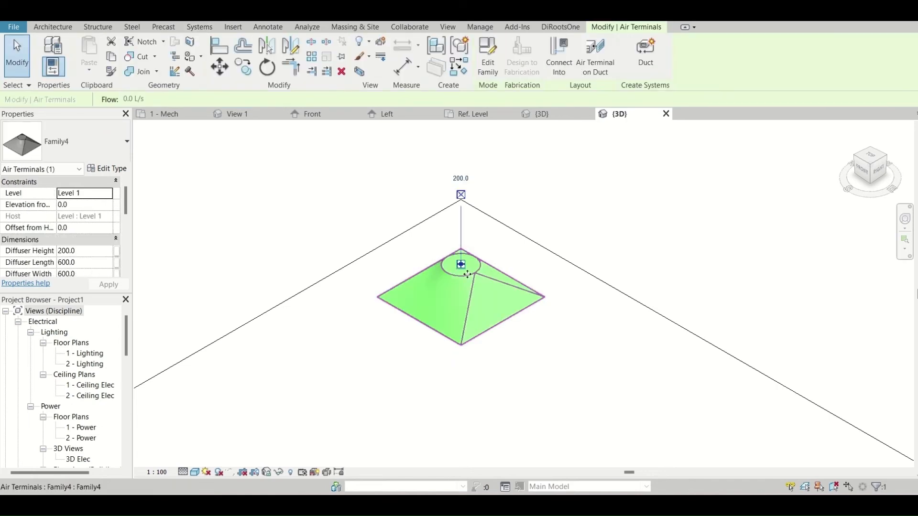
pyautogui.rightClick(459, 268)
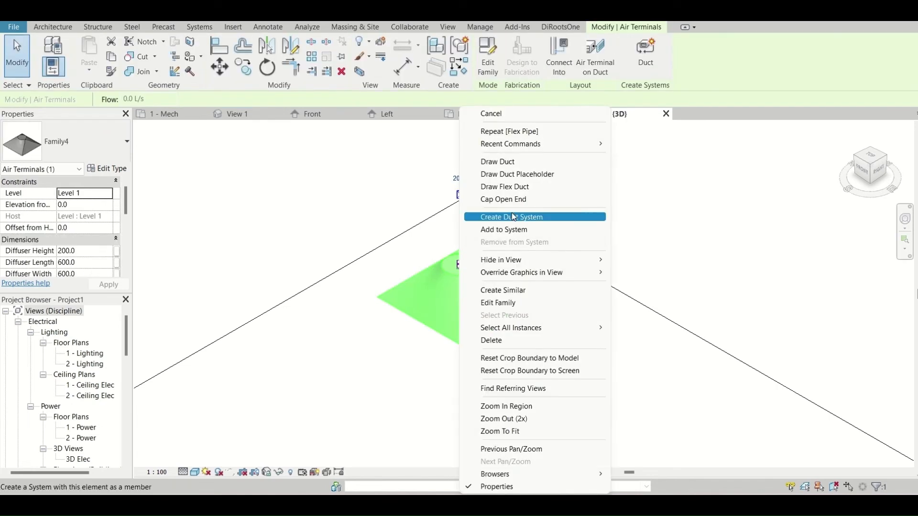
pyautogui.click(515, 187)
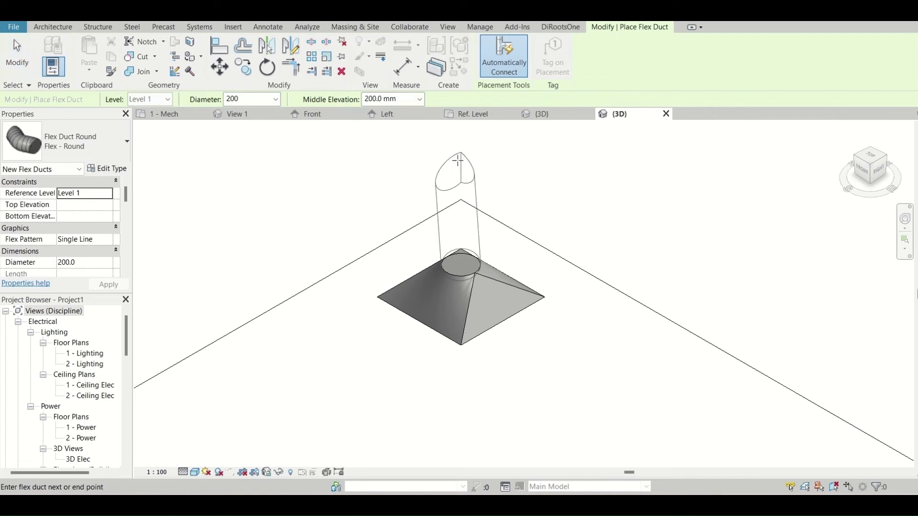
pyautogui.click(274, 99)
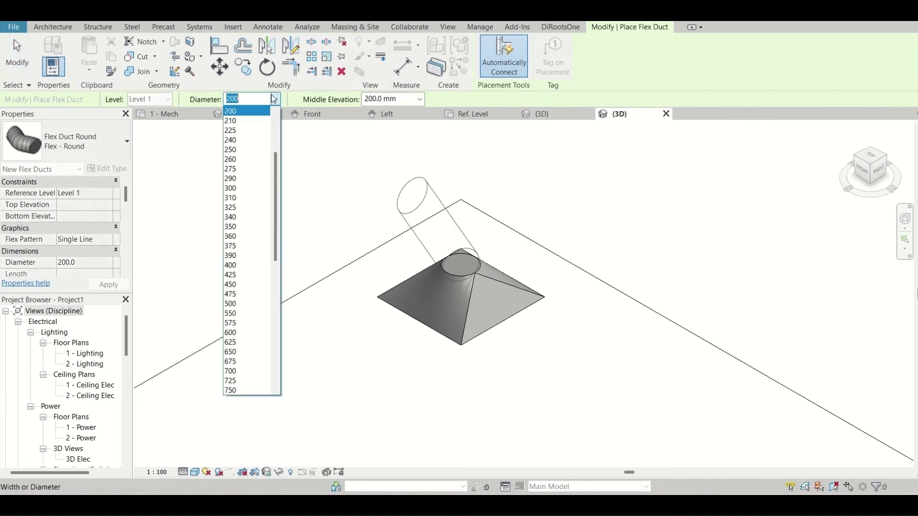
pyautogui.click(242, 102)
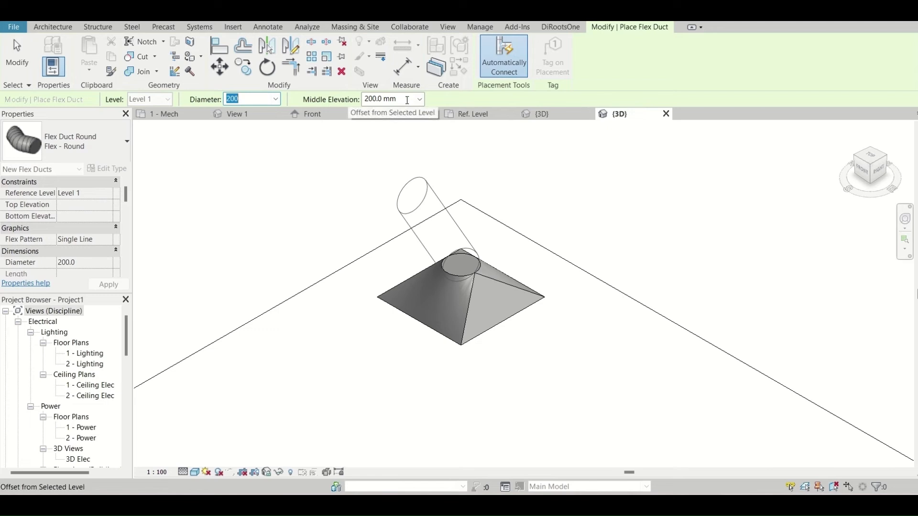
pyautogui.click(407, 100)
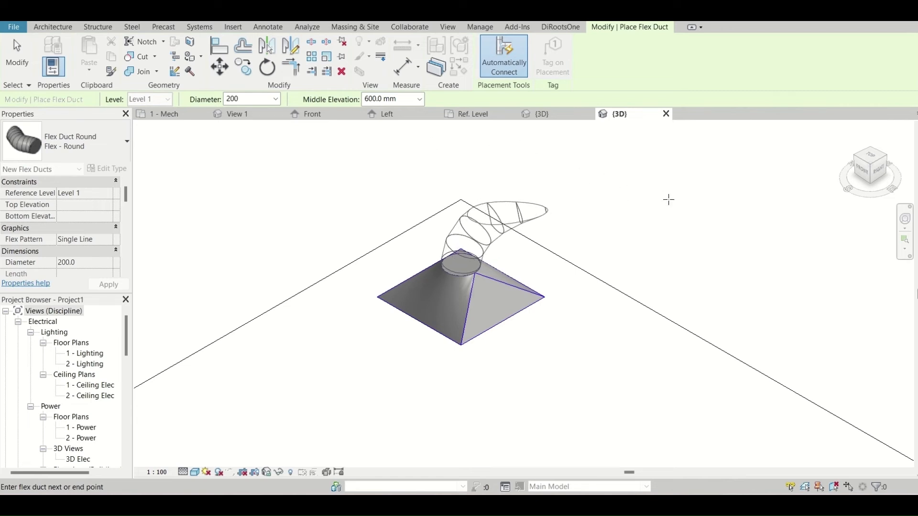
pyautogui.scroll(-5, 669, 200)
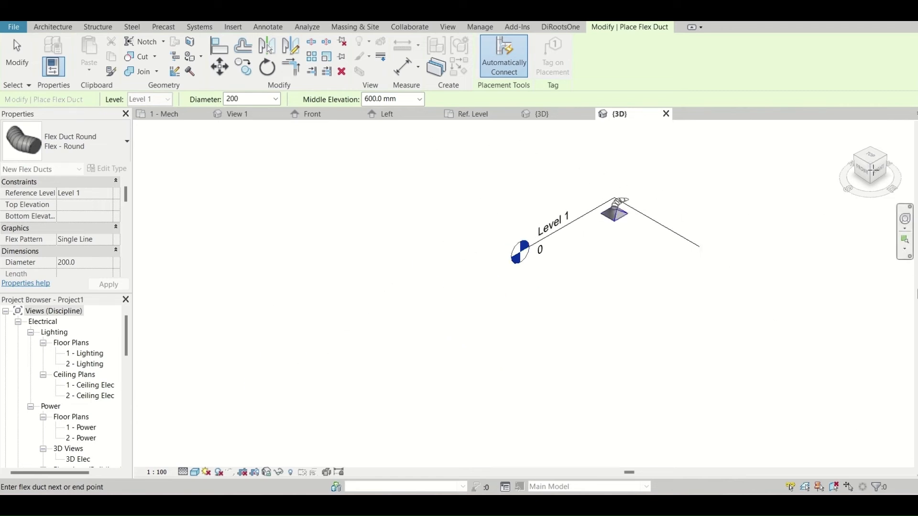
pyautogui.press('Escape')
pyautogui.press('Escape')
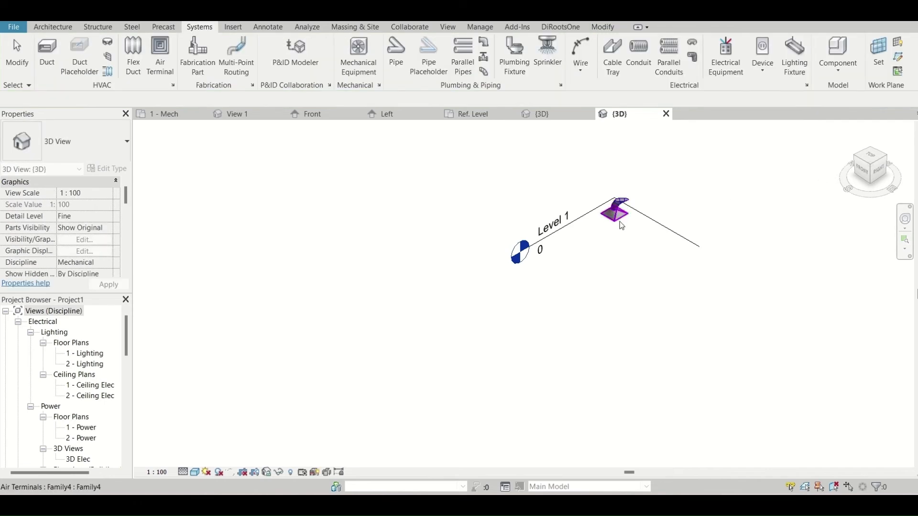
# Step: Turn off the 3D view's section box to show the whole flex duct and all the diffusers
pyautogui.scroll(3, 621, 219)
pyautogui.click(619, 225)
pyautogui.keyDown('shift'); pyautogui.moveTo(618, 226); pyautogui.dragTo(486, 277, button='middle'); pyautogui.keyUp('shift')
pyautogui.click(266, 221)
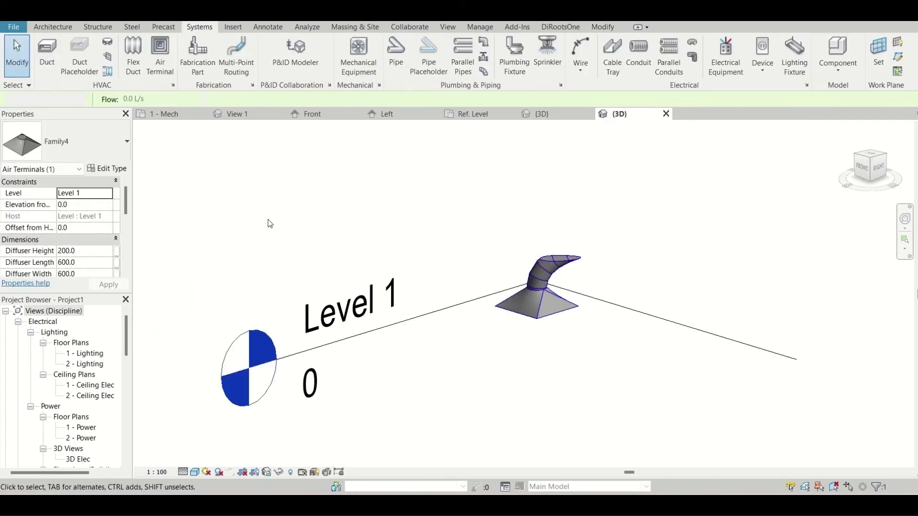
pyautogui.scroll(-3, 83, 238)
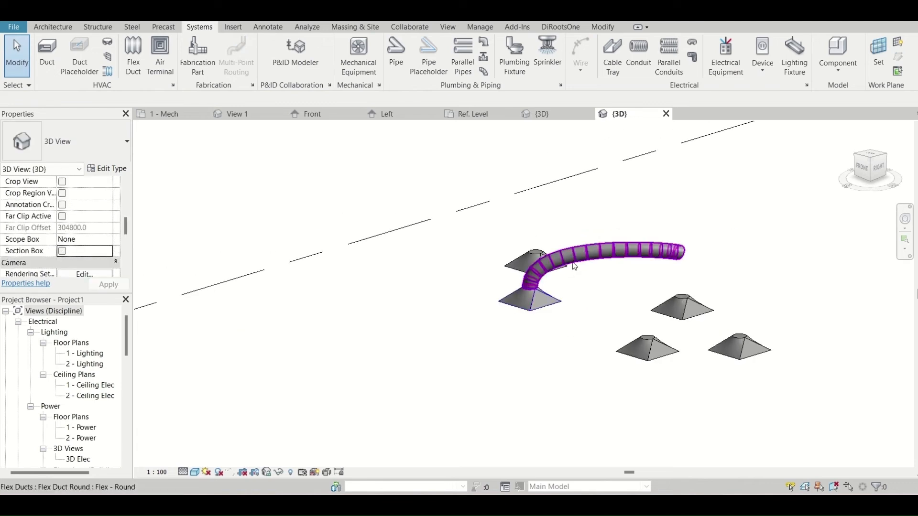
# Step: Examine the flex duct's connection to the diffuser from several angles, checking both elements' properties
pyautogui.click(575, 267)
pyautogui.keyDown('shift'); pyautogui.moveTo(578, 305); pyautogui.dragTo(655, 366, button='middle'); pyautogui.keyUp('shift')
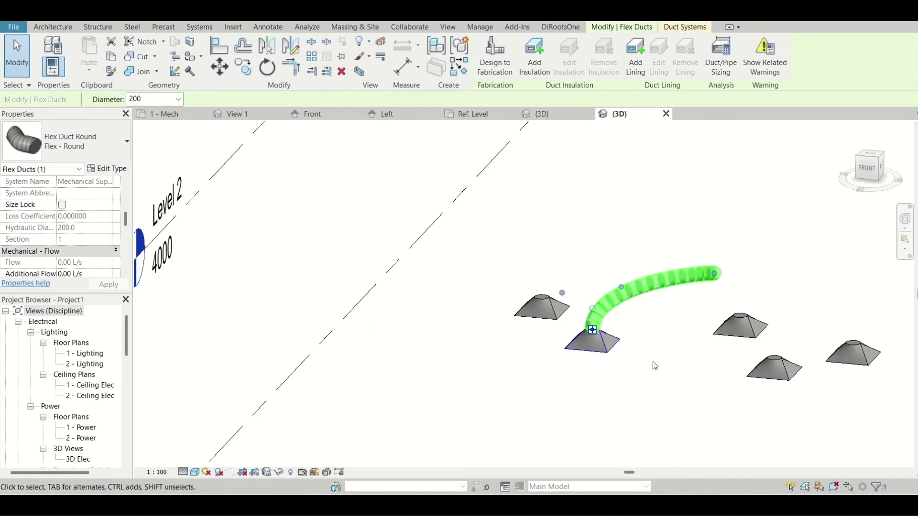
pyautogui.scroll(3, 655, 366)
pyautogui.scroll(5, 523, 304)
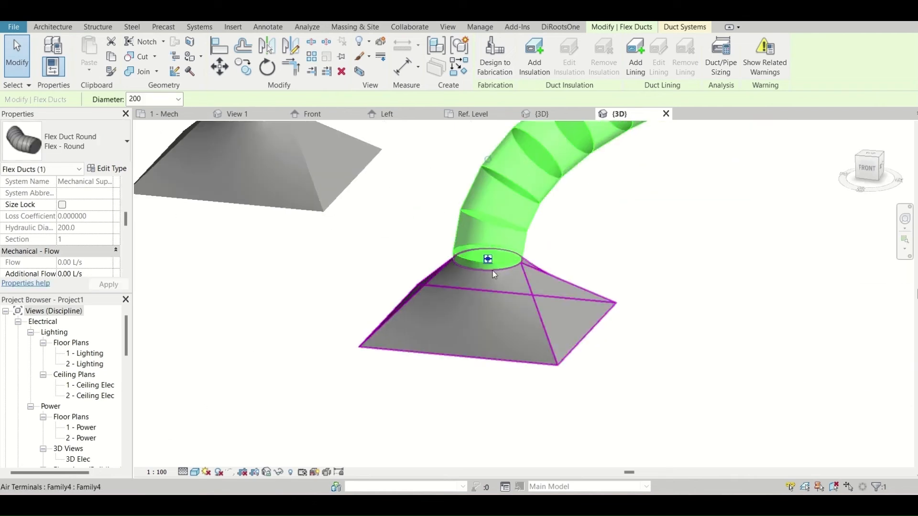
pyautogui.click(568, 356)
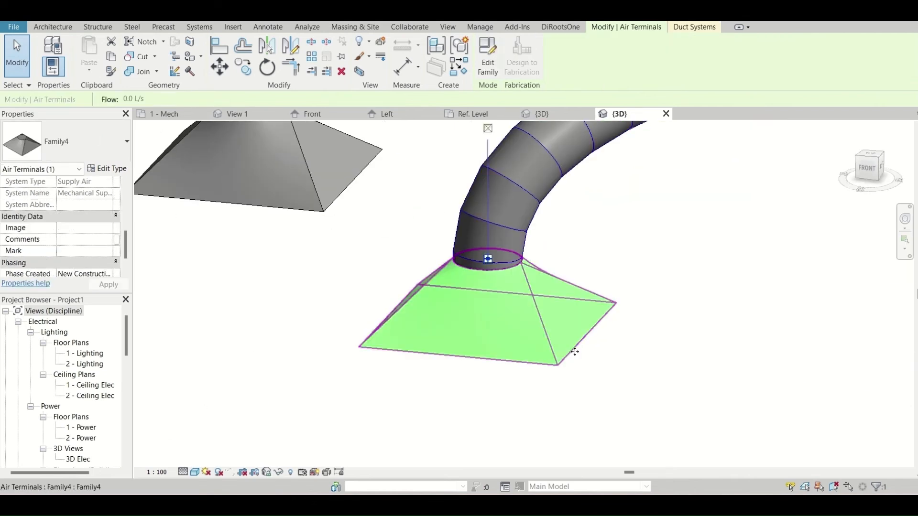
pyautogui.keyDown('shift'); pyautogui.moveTo(568, 357); pyautogui.dragTo(495, 328, button='middle'); pyautogui.keyUp('shift')
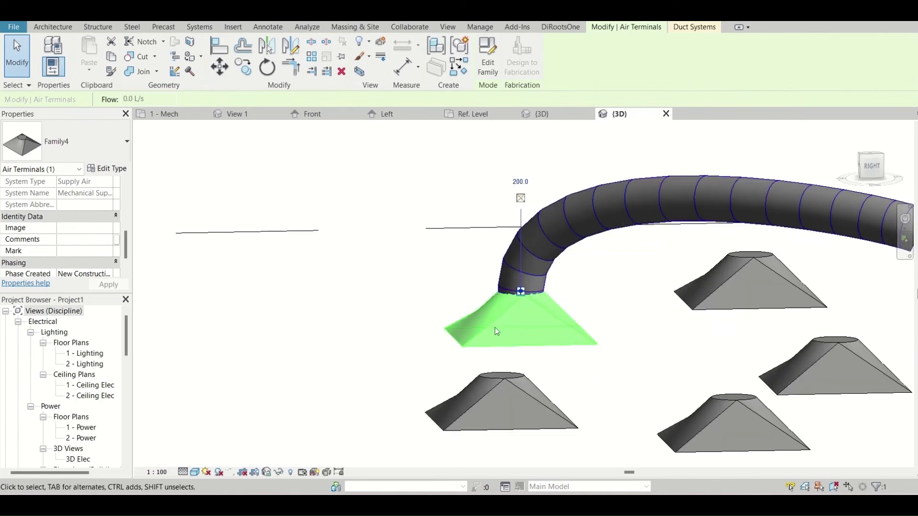
pyautogui.press('Escape')
# Step: Open the connected diffuser's family for editing and close its Ref. Level plan view
pyautogui.doubleClick(495, 325)
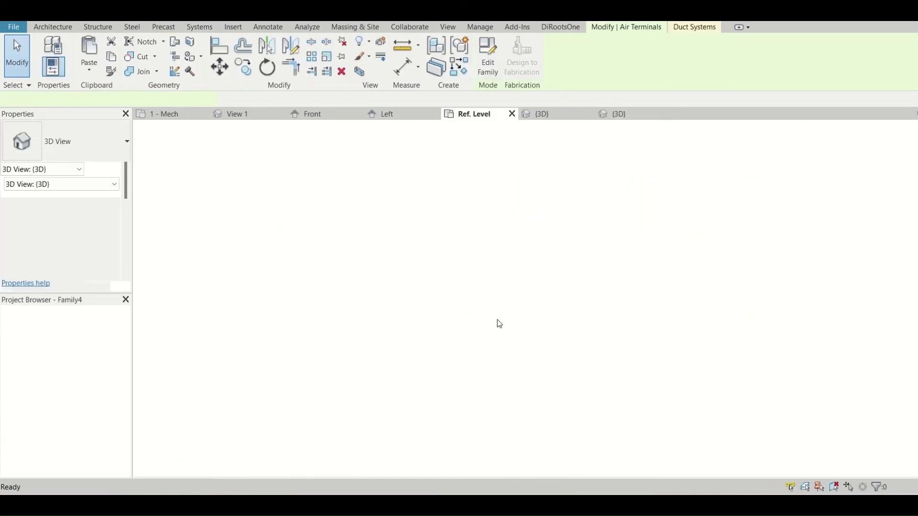
pyautogui.click(512, 113)
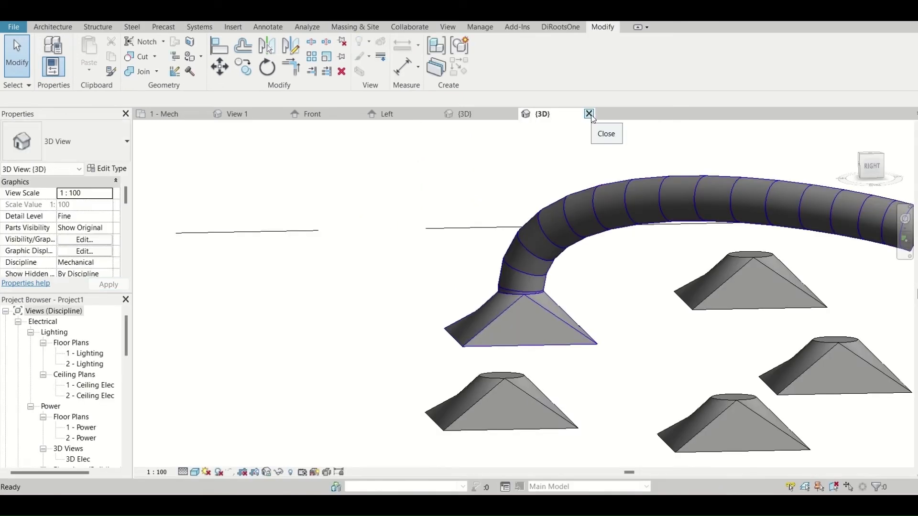
# Step: Set the Duct Diameter of the diffuser connected to the flex duct to 600 mm from the 1 - Mech plan
pyautogui.click(589, 114)
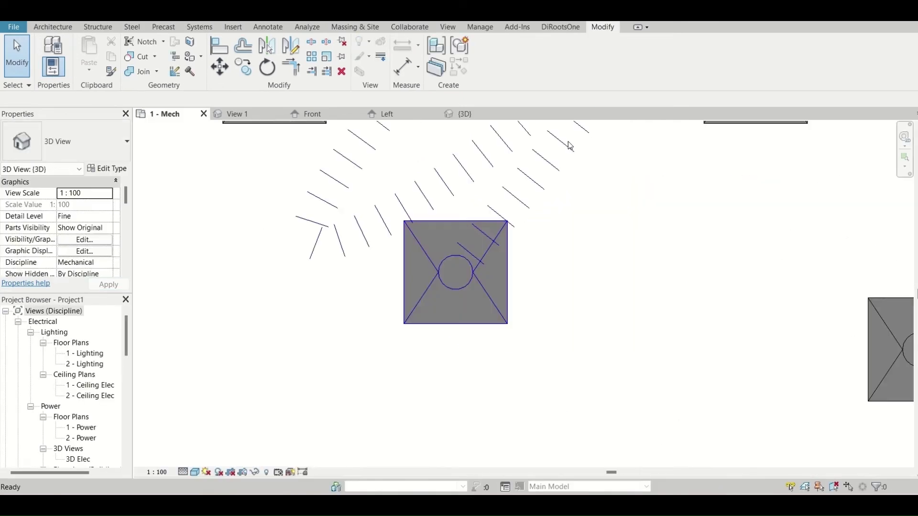
pyautogui.click(491, 301)
pyautogui.scroll(-2, 491, 298)
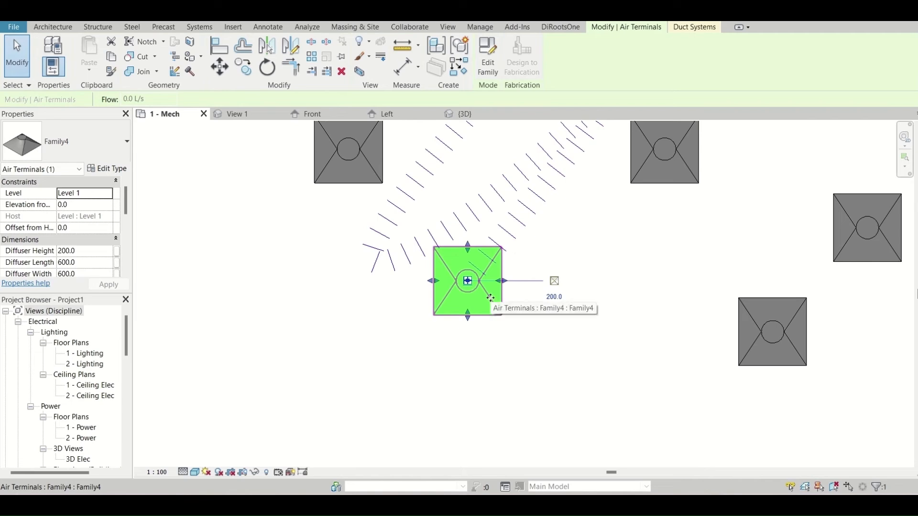
pyautogui.scroll(-2, 54, 229)
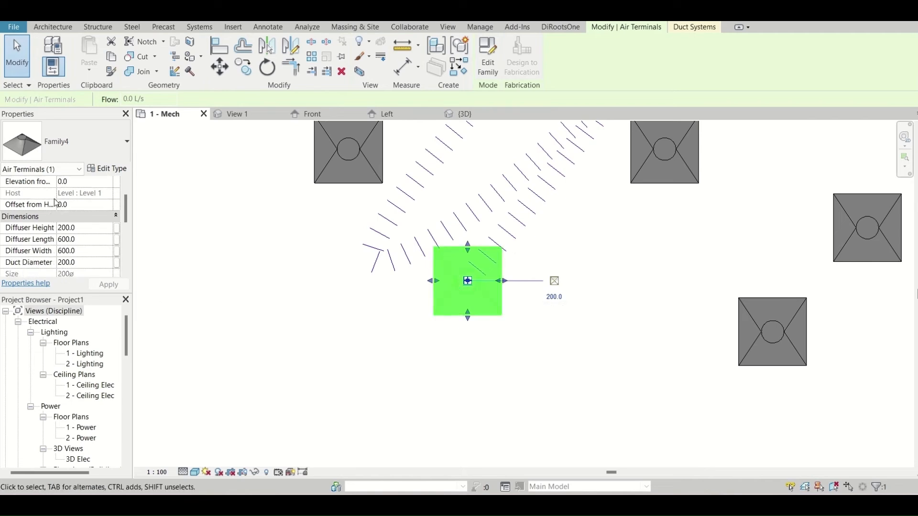
pyautogui.moveTo(57, 182); pyautogui.dragTo(72, 181)
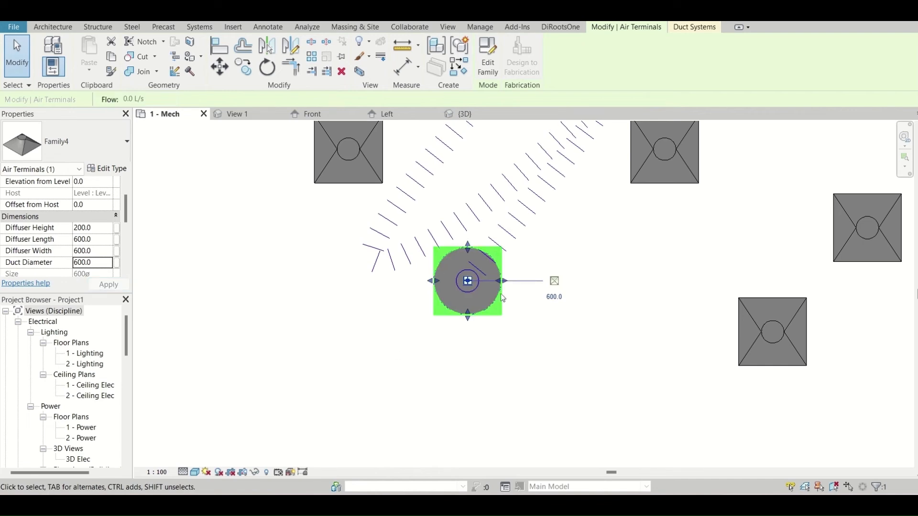
# Step: Close the family's 3D view, open the project's 3D view and inspect the round transition between the diffuser and flex duct
pyautogui.click(457, 115)
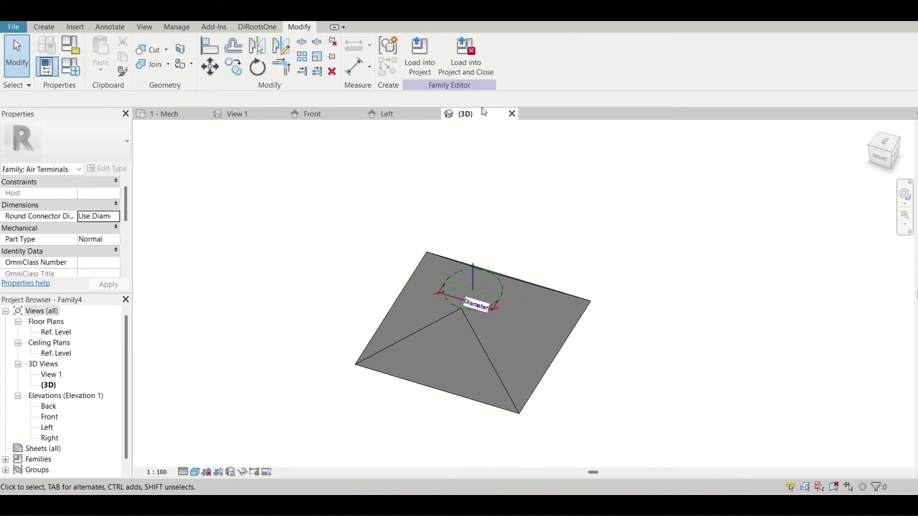
pyautogui.click(512, 114)
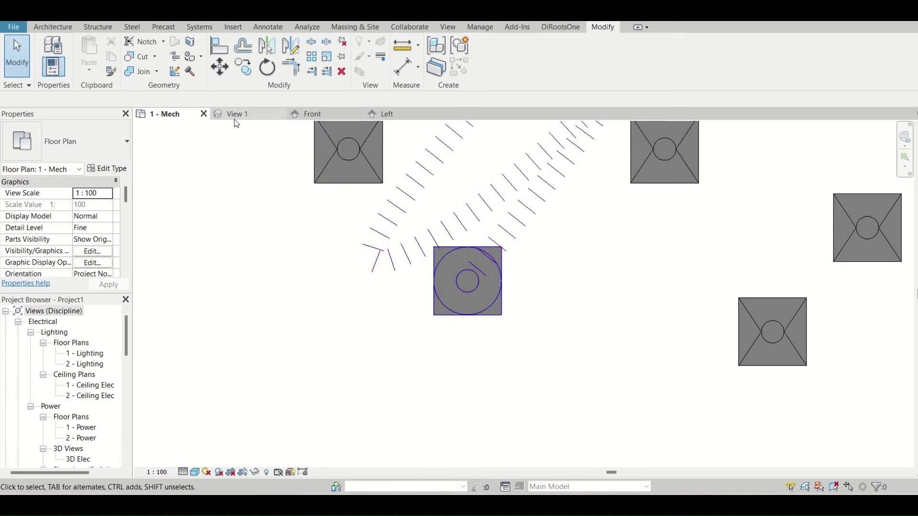
pyautogui.click(228, 13)
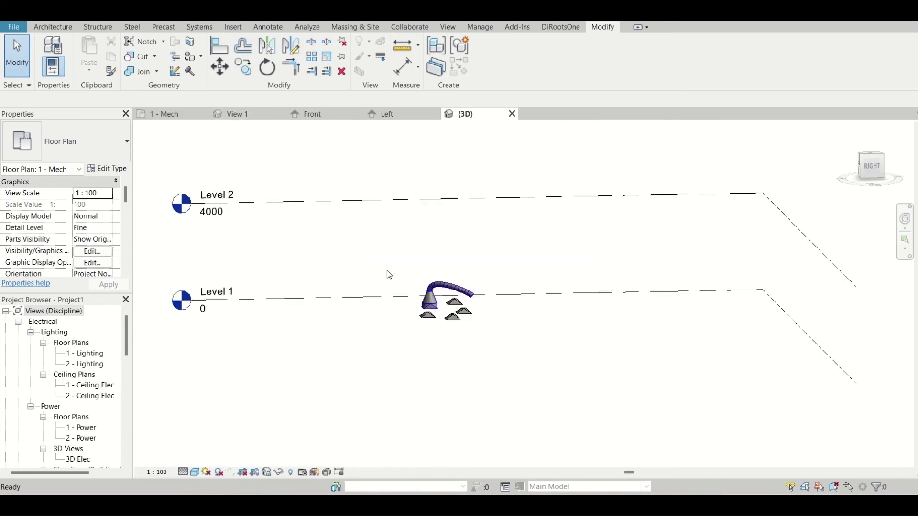
pyautogui.scroll(6, 425, 284)
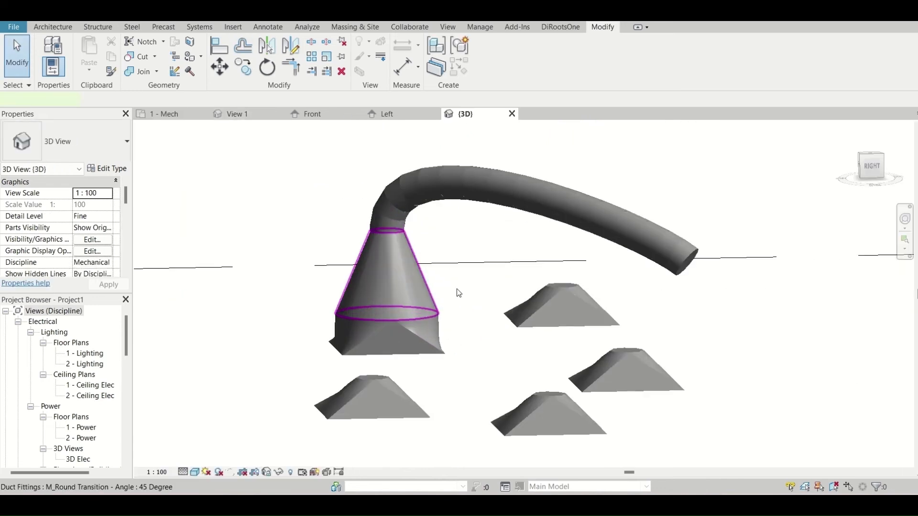
pyautogui.click(431, 313)
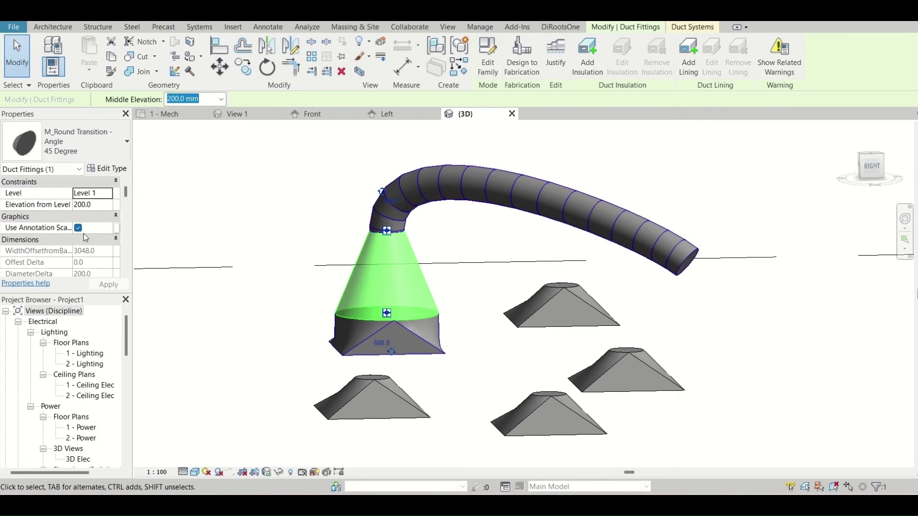
# Step: Set the flex duct's diameter to 600 mm and inspect its joint with the diffuser
pyautogui.click(452, 203)
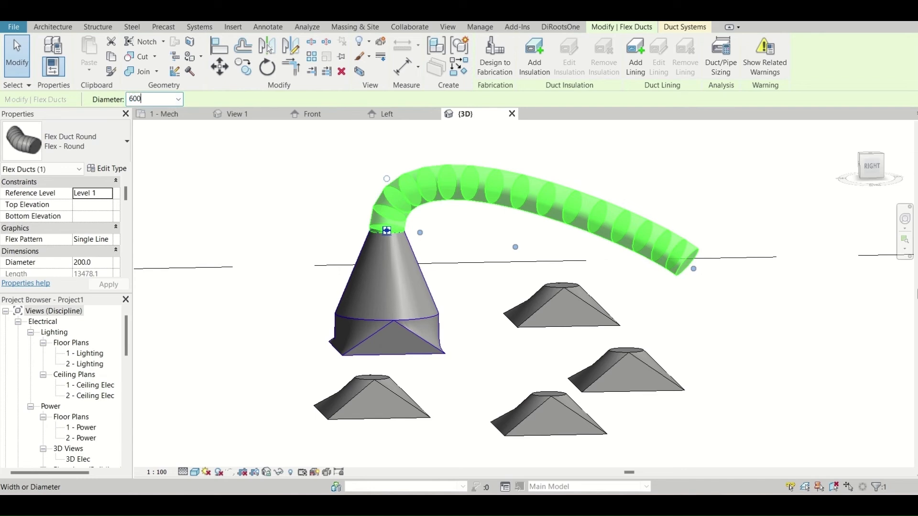
pyautogui.write('600')
pyautogui.press('Return')
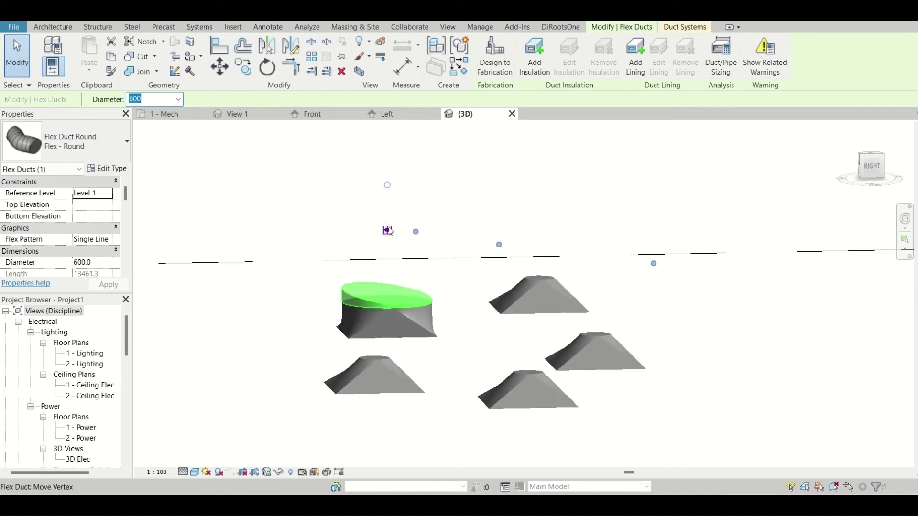
pyautogui.scroll(-4, 388, 231)
pyautogui.keyDown('shift'); pyautogui.moveTo(377, 306); pyautogui.dragTo(443, 319, button='middle'); pyautogui.keyUp('shift')
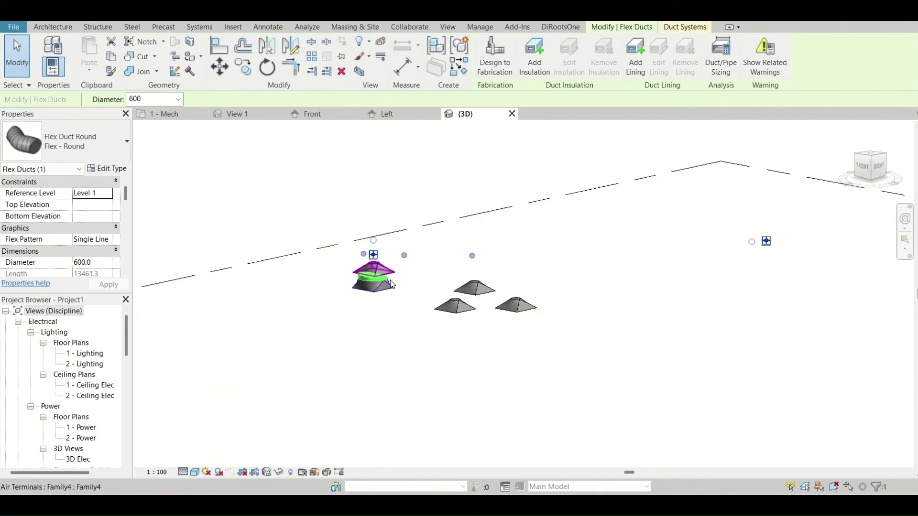
pyautogui.scroll(6, 391, 284)
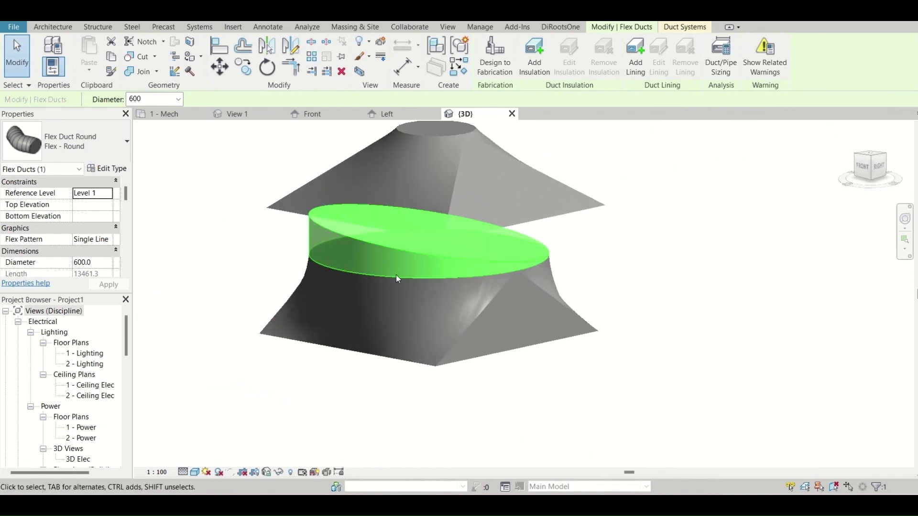
# Step: Undo the flex duct's diameter change and the connected diffuser's Duct Diameter change
pyautogui.scroll(-2, 397, 278)
pyautogui.scroll(-4, 405, 283)
pyautogui.click(414, 307)
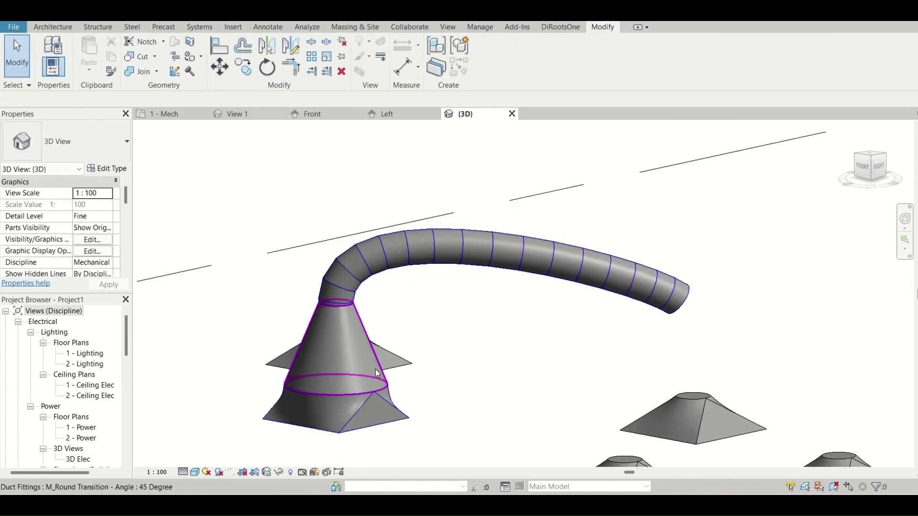
pyautogui.hotkey('ctrl', 'z')
# Step: Set the connected diffuser's Diffuser Length and Diffuser Width to 1200 mm each
pyautogui.click(372, 399)
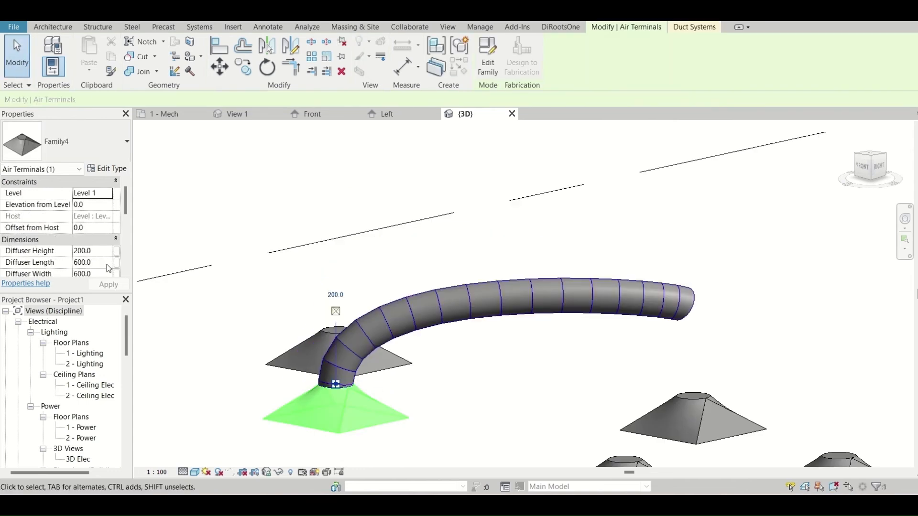
pyautogui.scroll(-3, 89, 239)
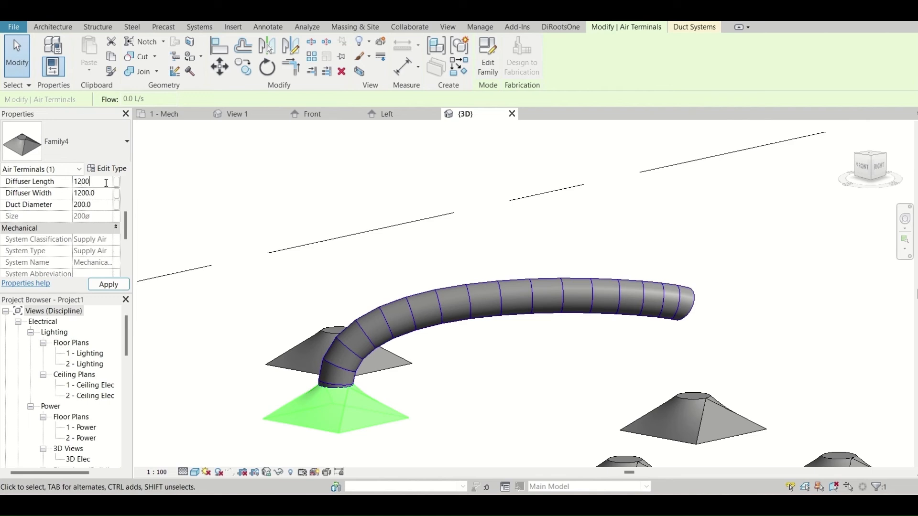
pyautogui.press('Return')
pyautogui.scroll(-2, 441, 274)
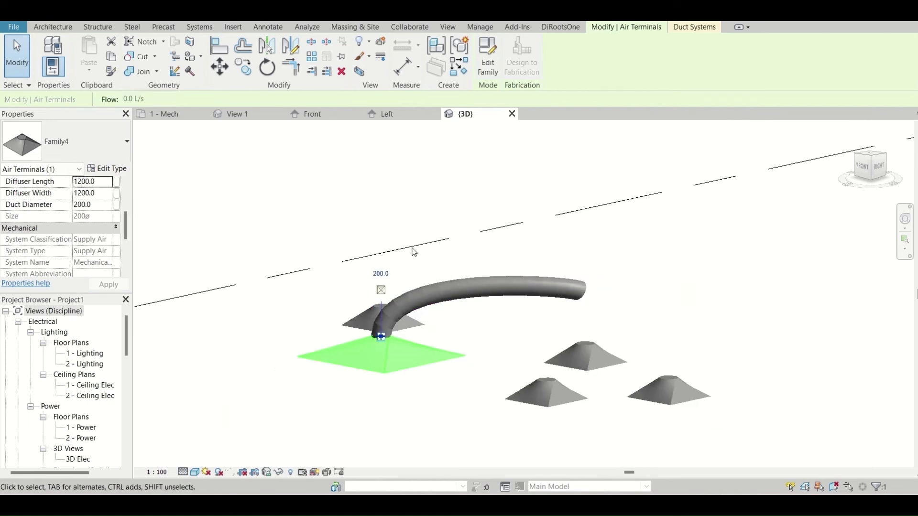
pyautogui.click(373, 216)
# Step: Examine the resized diffuser and its flex duct connection from a higher front angle
pyautogui.click(395, 372)
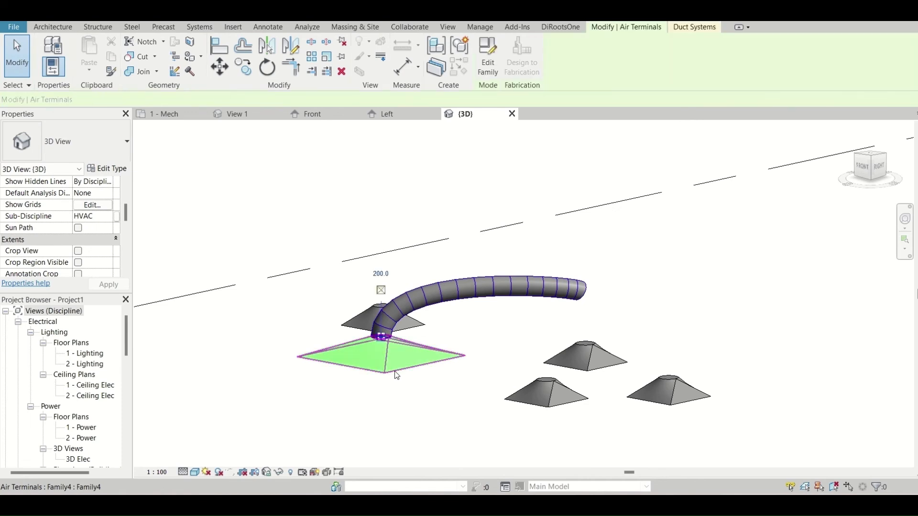
pyautogui.keyDown('shift'); pyautogui.moveTo(396, 372); pyautogui.dragTo(459, 431, button='middle'); pyautogui.keyUp('shift')
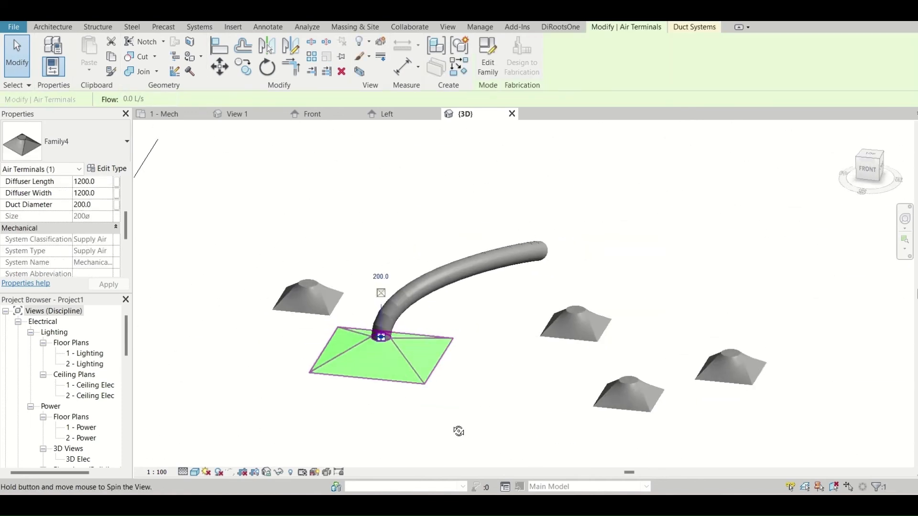
pyautogui.click(466, 421)
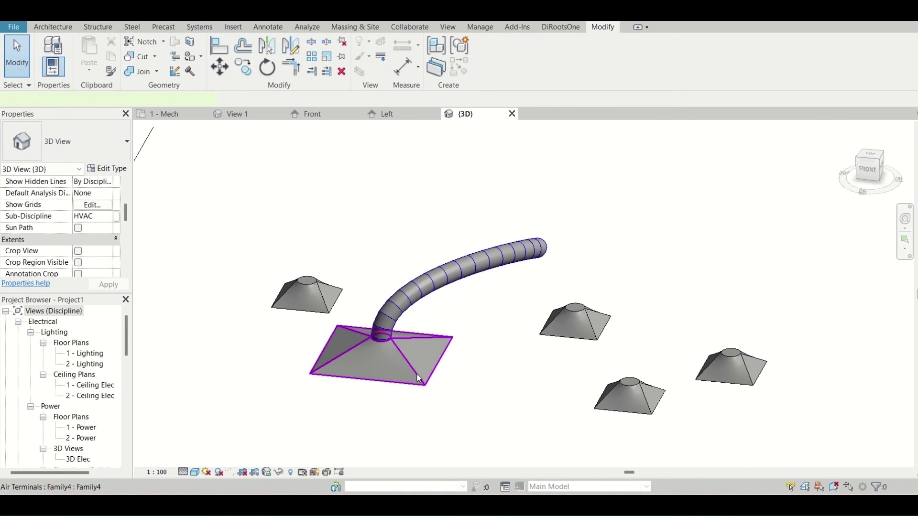
pyautogui.click(419, 378)
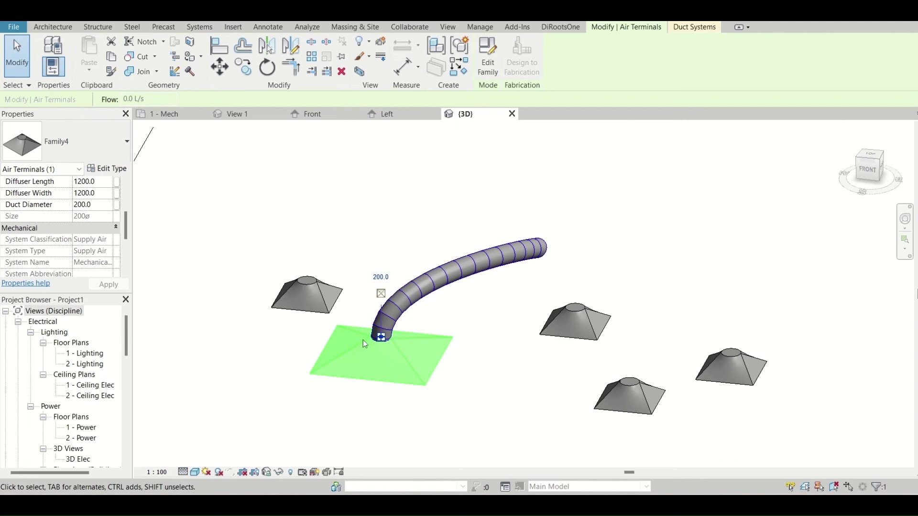
# Step: Return to the diffuser family and open its Ref. Level floor plan
pyautogui.click(401, 116)
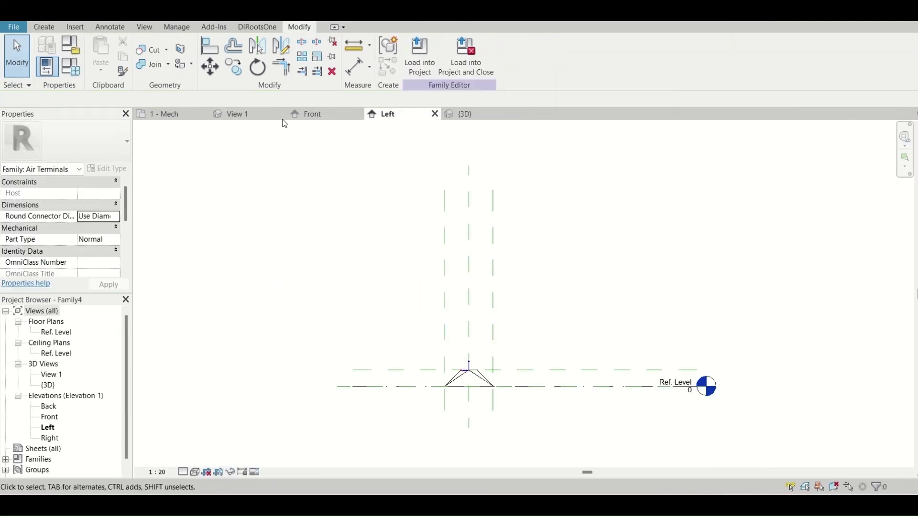
pyautogui.click(319, 113)
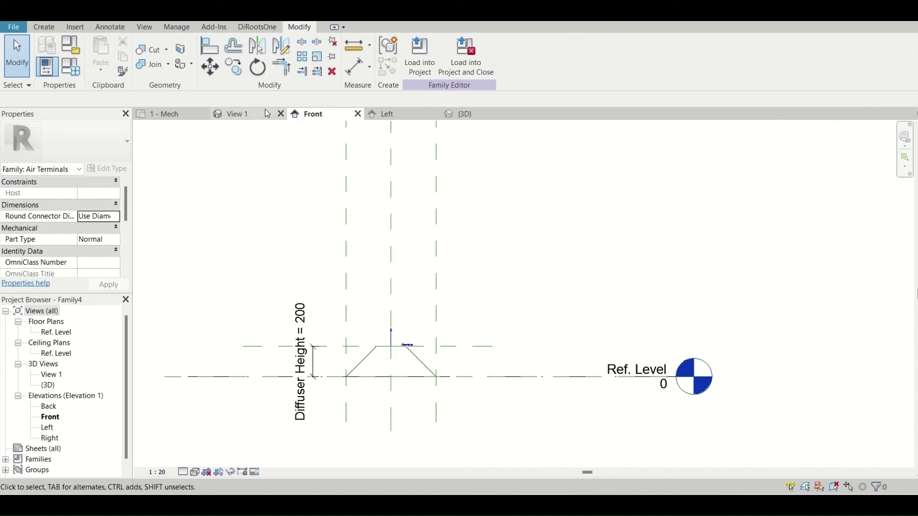
pyautogui.click(238, 114)
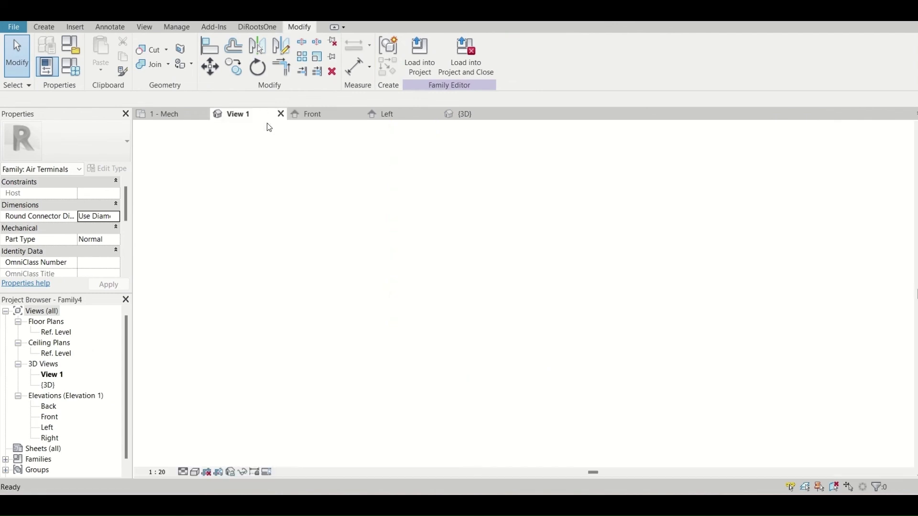
pyautogui.click(165, 114)
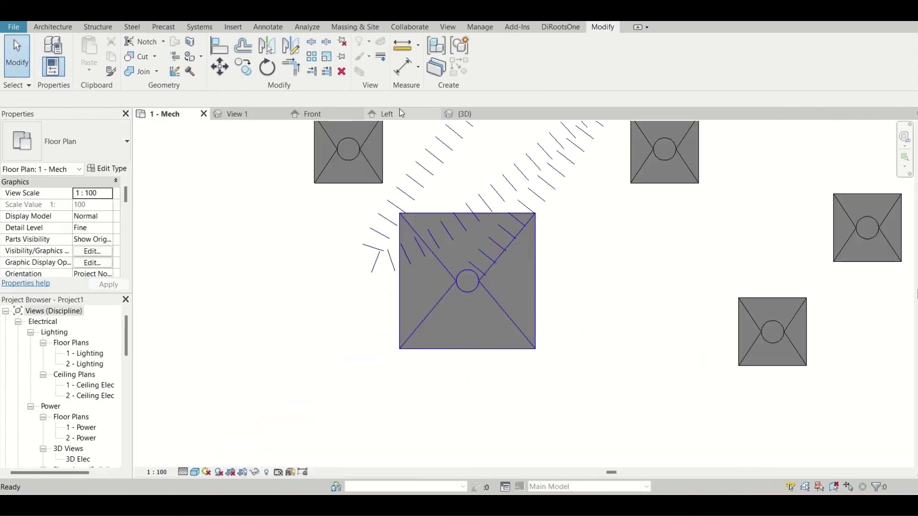
pyautogui.click(395, 113)
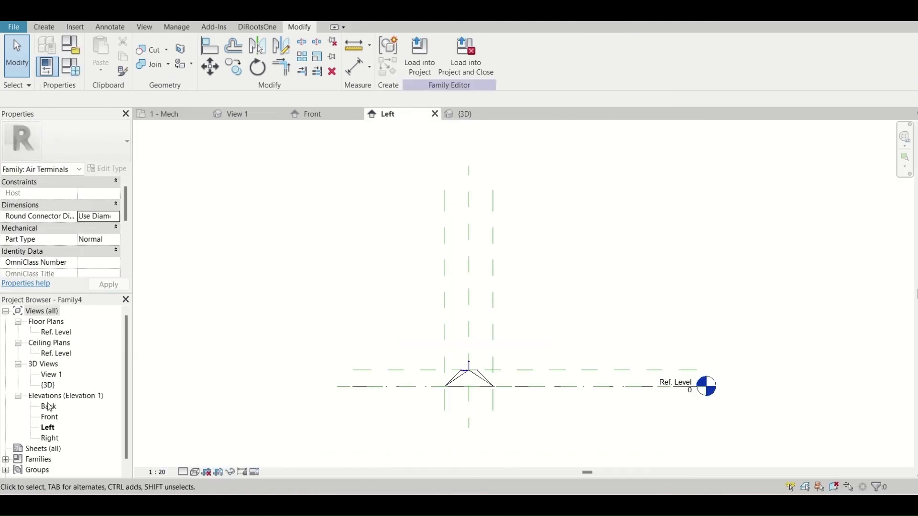
pyautogui.doubleClick(47, 333)
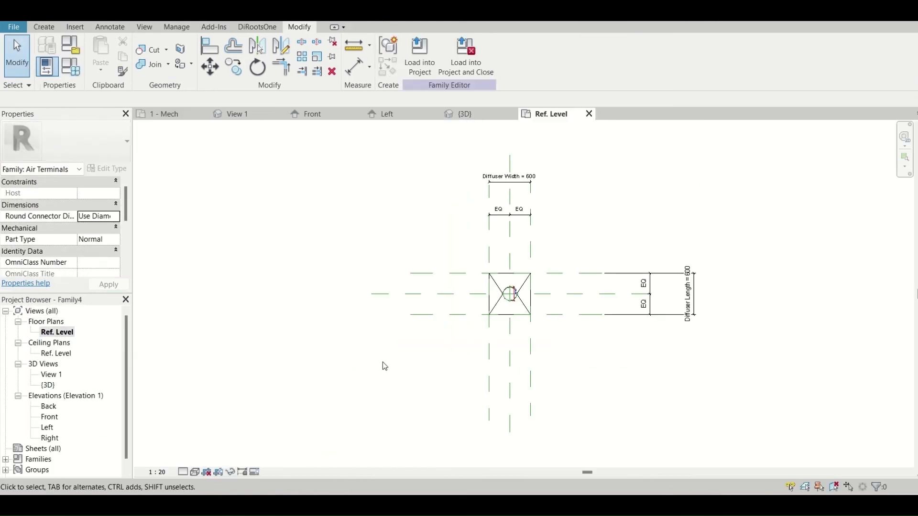
# Step: Edit the base boundary of the diffuser's blend and delete its entire square sketch
pyautogui.scroll(5, 520, 303)
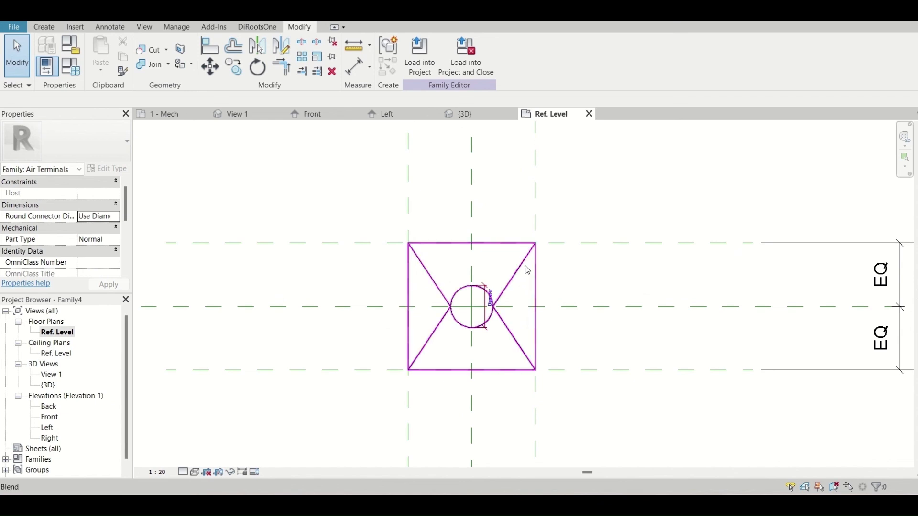
pyautogui.click(525, 268)
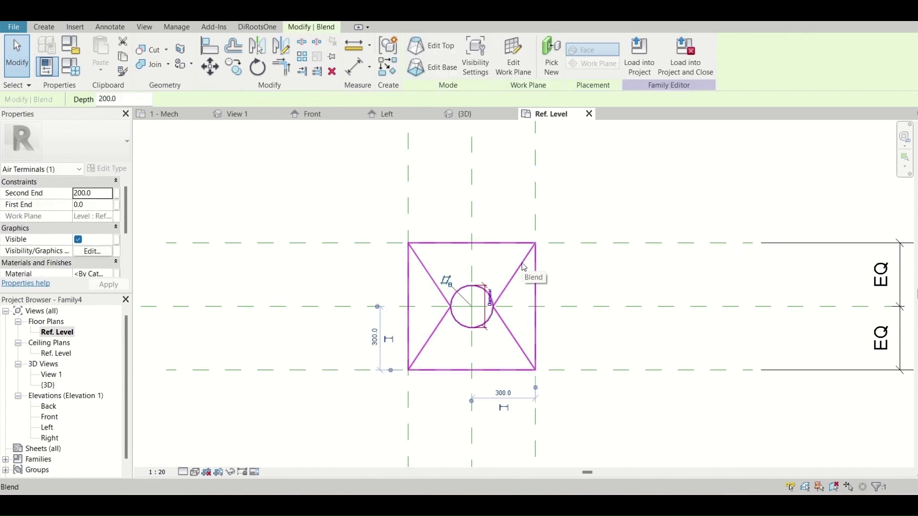
pyautogui.click(423, 70)
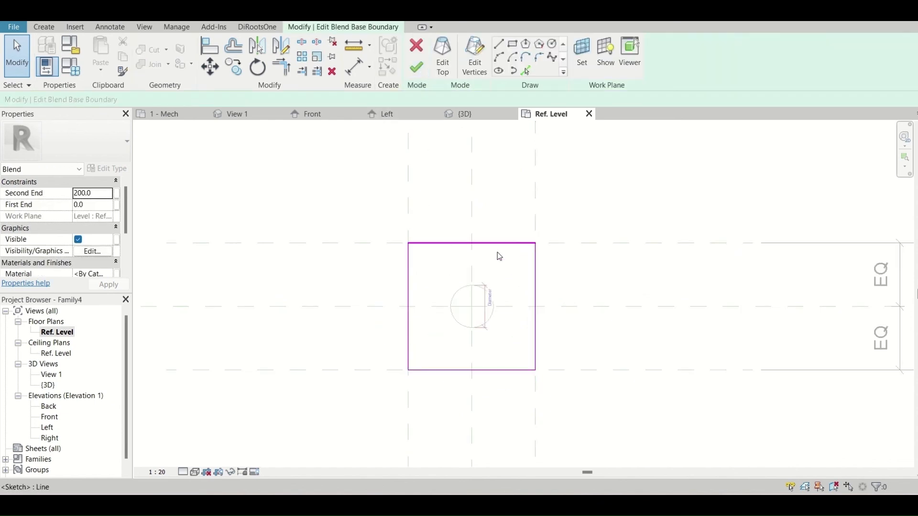
pyautogui.press('Tab')
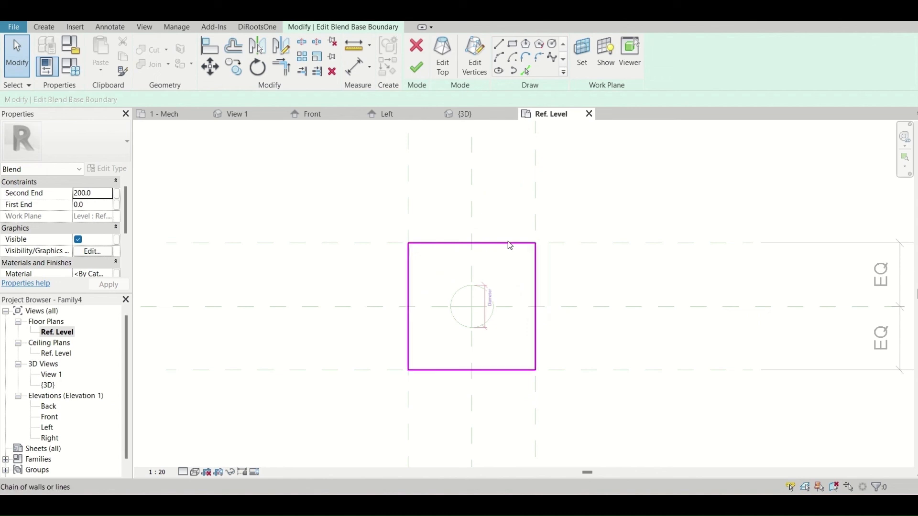
pyautogui.click(509, 243)
pyautogui.press('Delete')
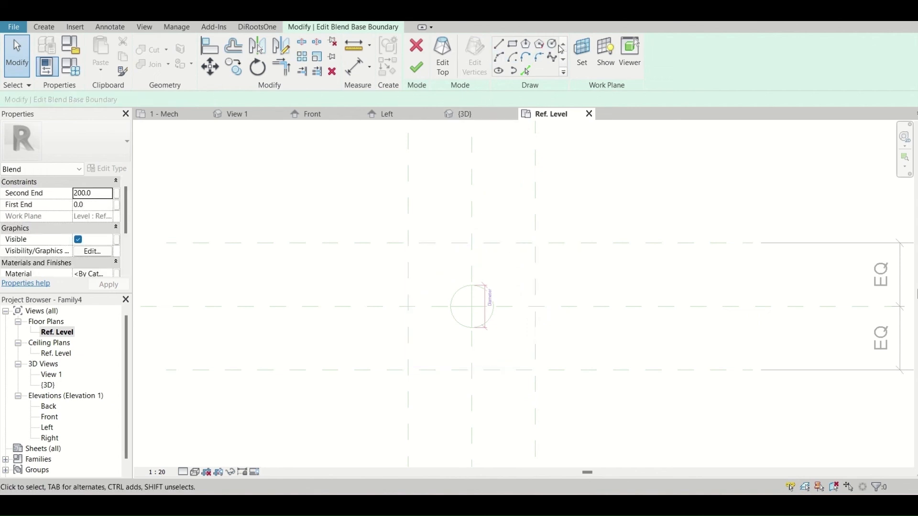
# Step: Sketch a circular base boundary centred on the centre reference planes' intersection and reaching the outer reference planes
pyautogui.click(556, 46)
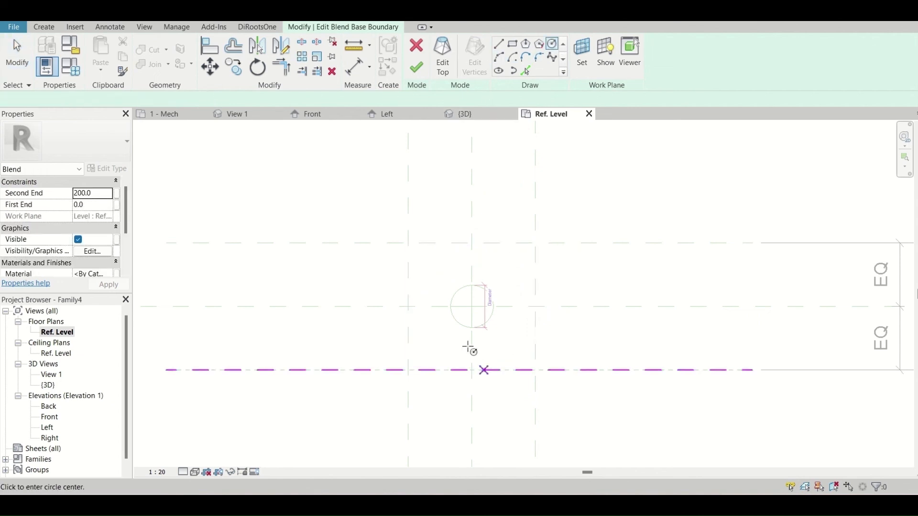
pyautogui.click(472, 307)
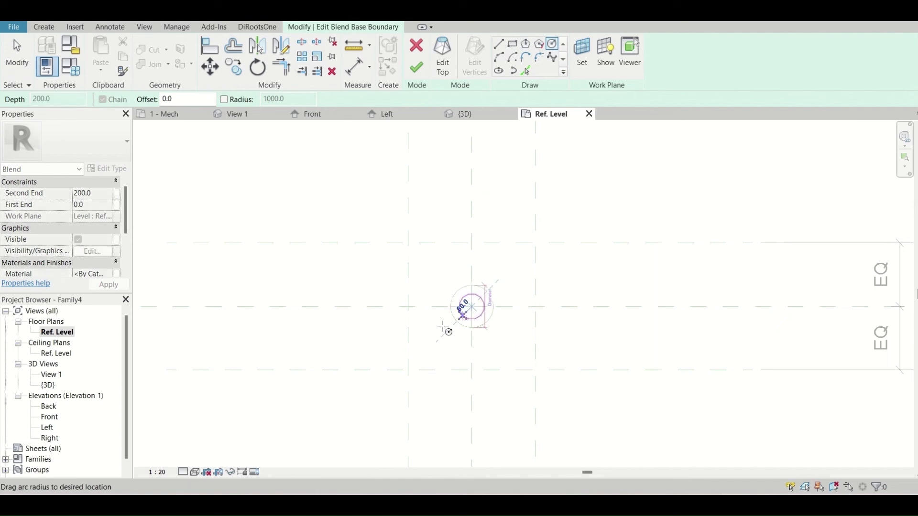
pyautogui.click(407, 307)
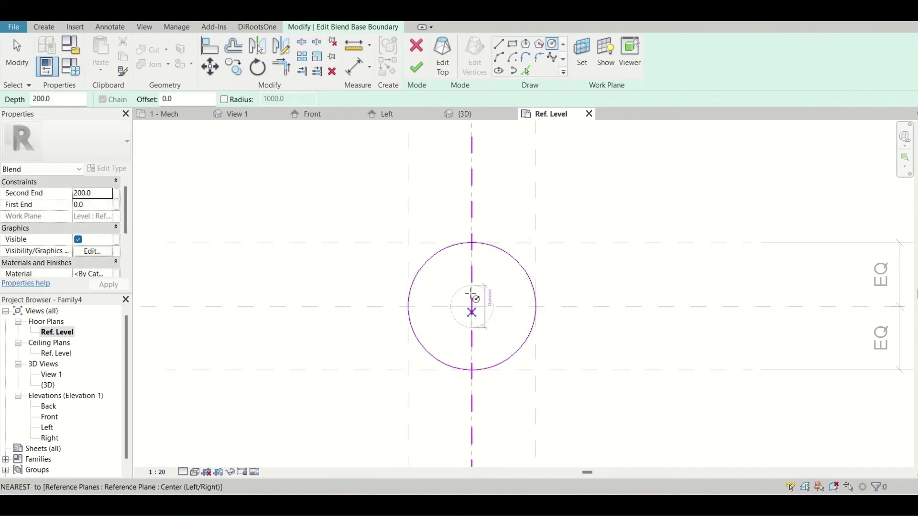
# Step: Add a diameter dimension to the circular base boundary in the blend sketch
pyautogui.press('Escape')
pyautogui.press('Escape')
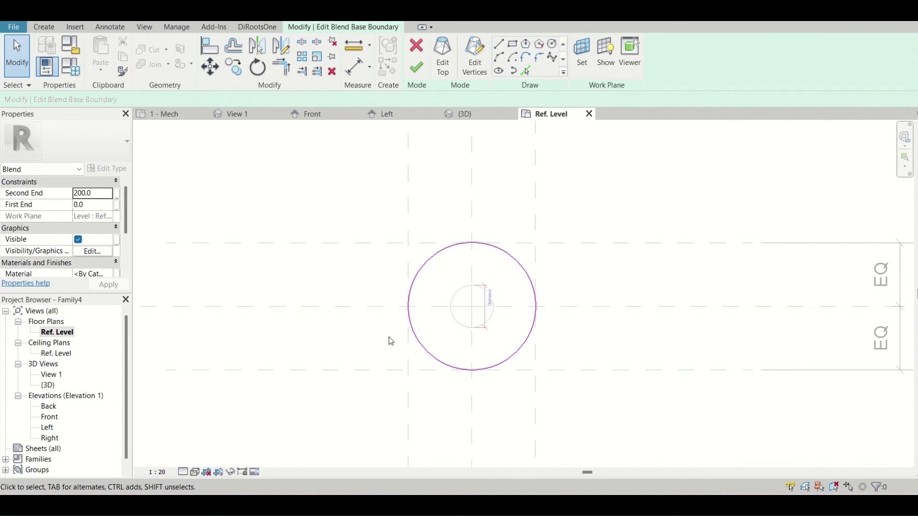
pyautogui.press('d')
pyautogui.press('i')
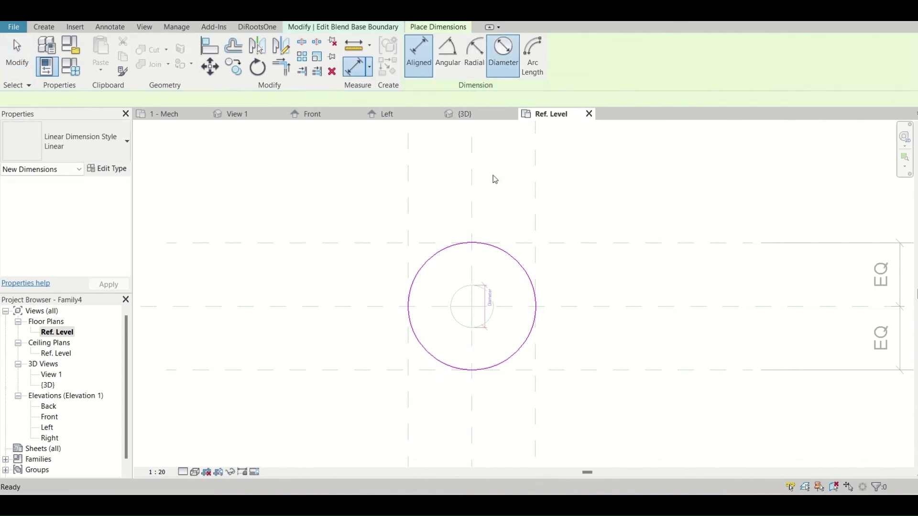
pyautogui.click(495, 249)
pyautogui.click(524, 216)
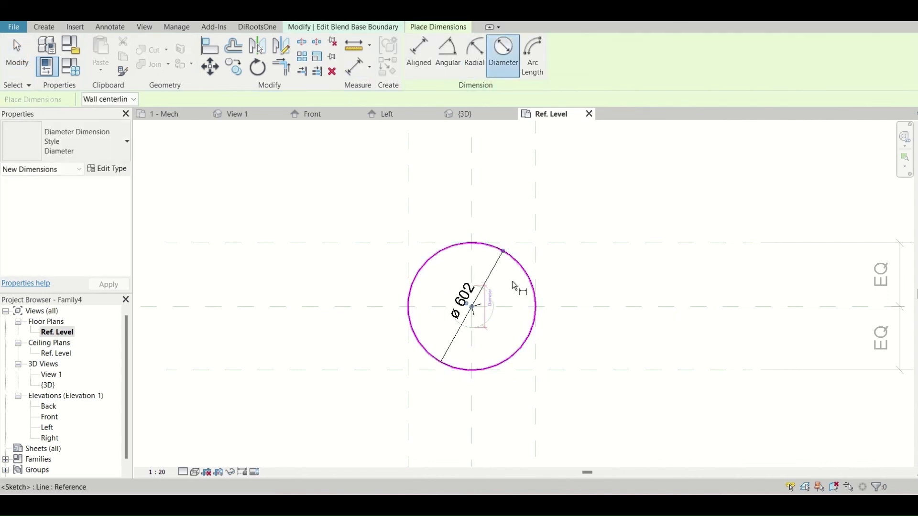
pyautogui.press('Escape')
pyautogui.press('Escape')
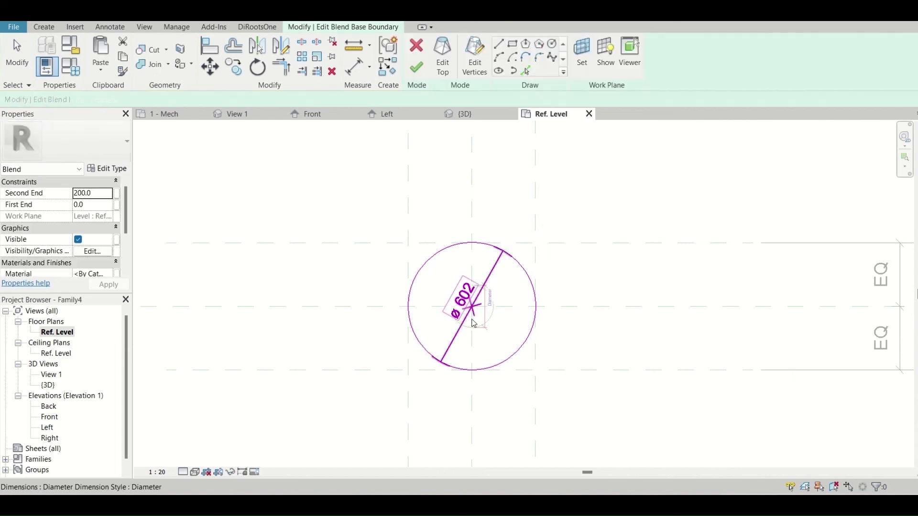
# Step: Set the base circle's diameter to 600 mm
pyautogui.click(525, 269)
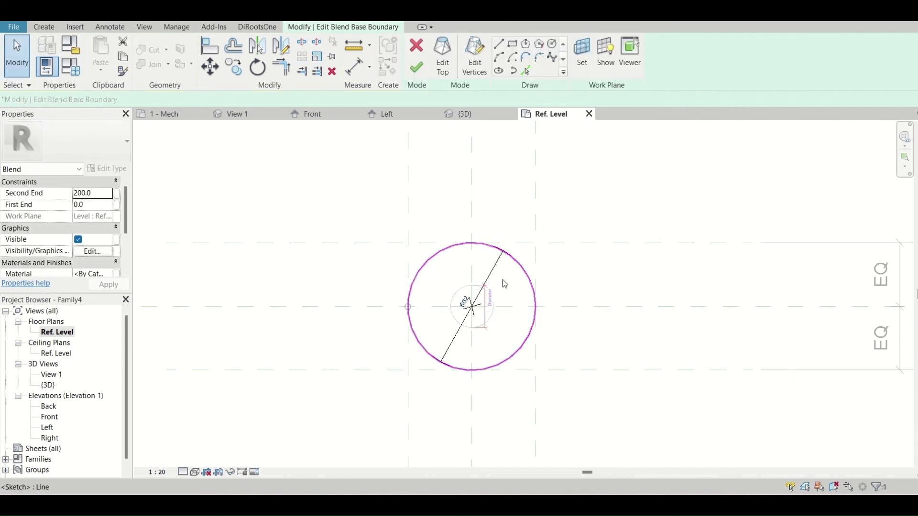
pyautogui.click(465, 304)
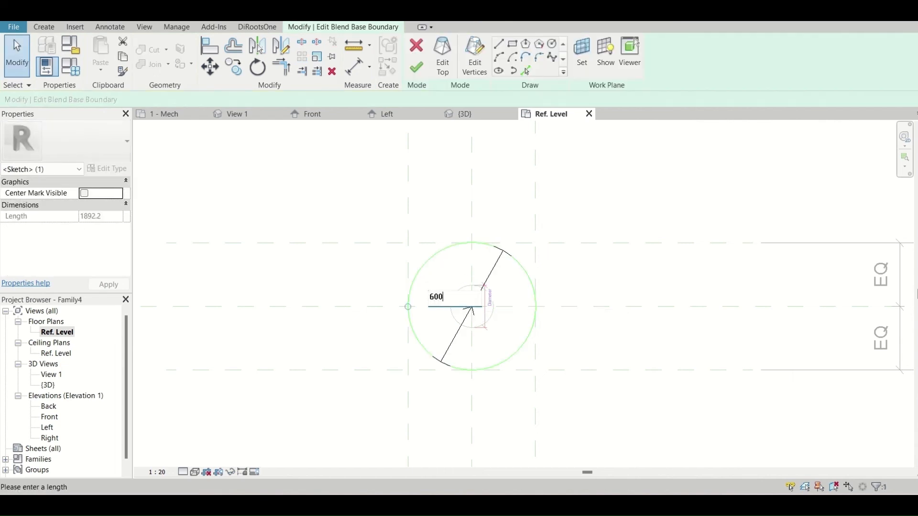
pyautogui.press('Return')
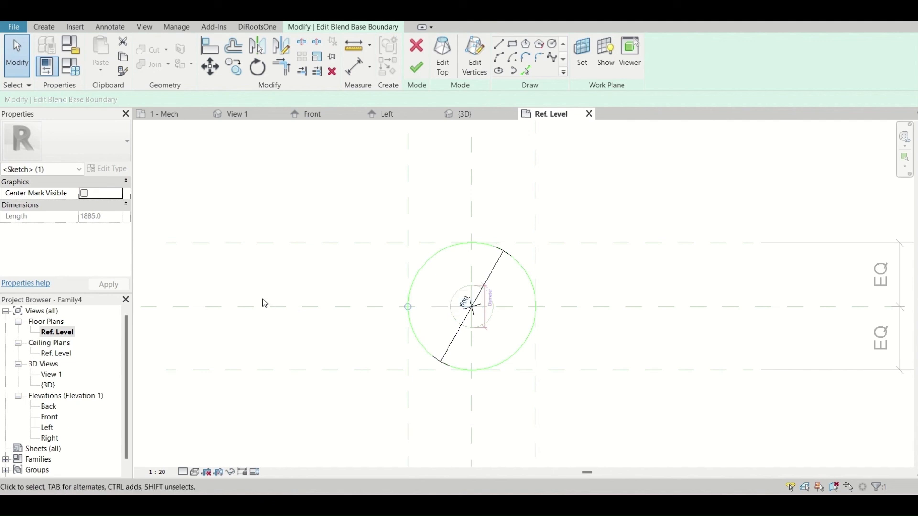
# Step: Label the base circle's diameter dimension with a new instance family parameter named Diffuser Dia, grouped under Dimensions
pyautogui.click(468, 304)
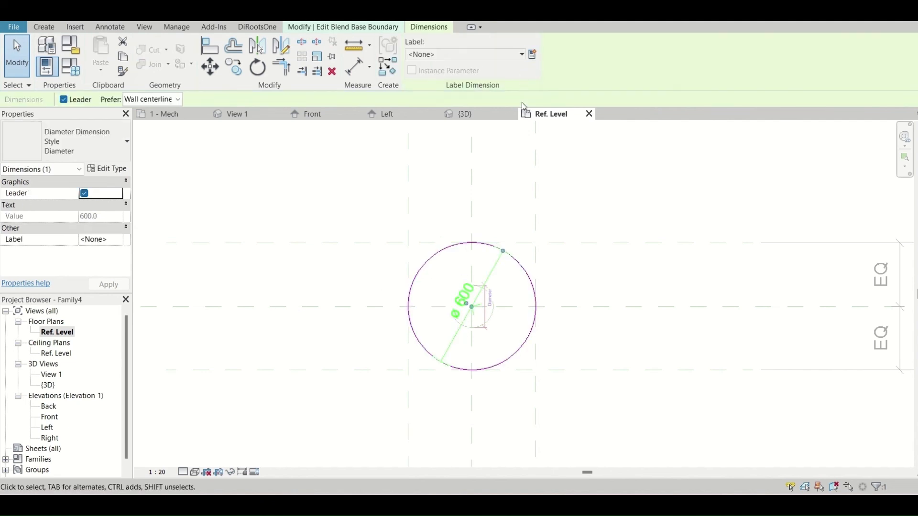
pyautogui.click(532, 54)
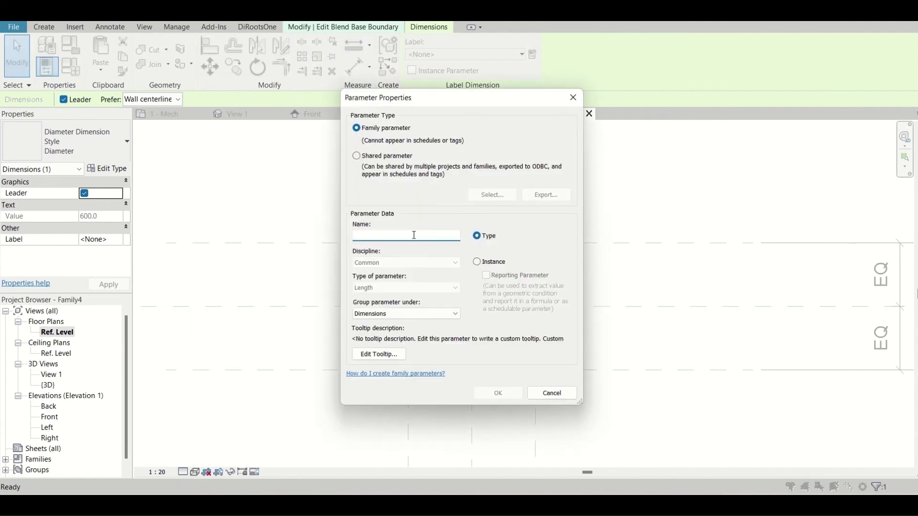
pyautogui.write('Diffuser Width')
pyautogui.click(497, 263)
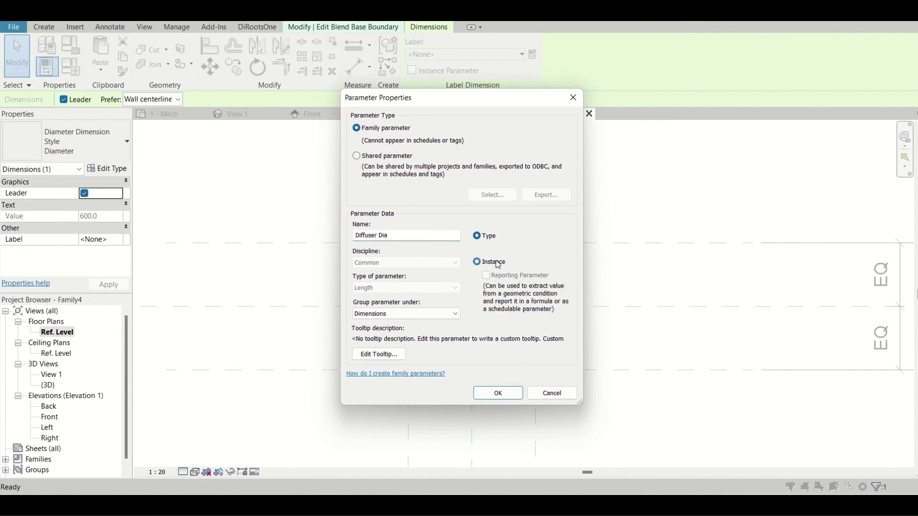
pyautogui.click(507, 394)
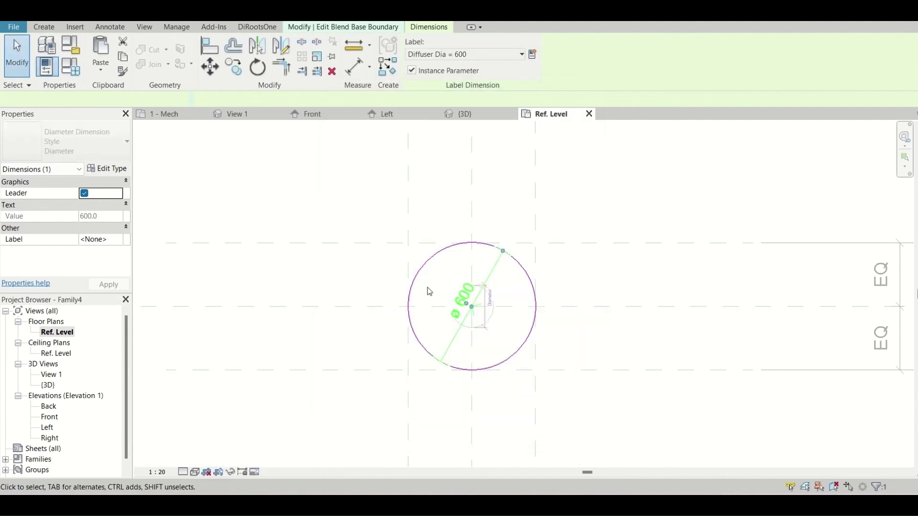
pyautogui.click(330, 199)
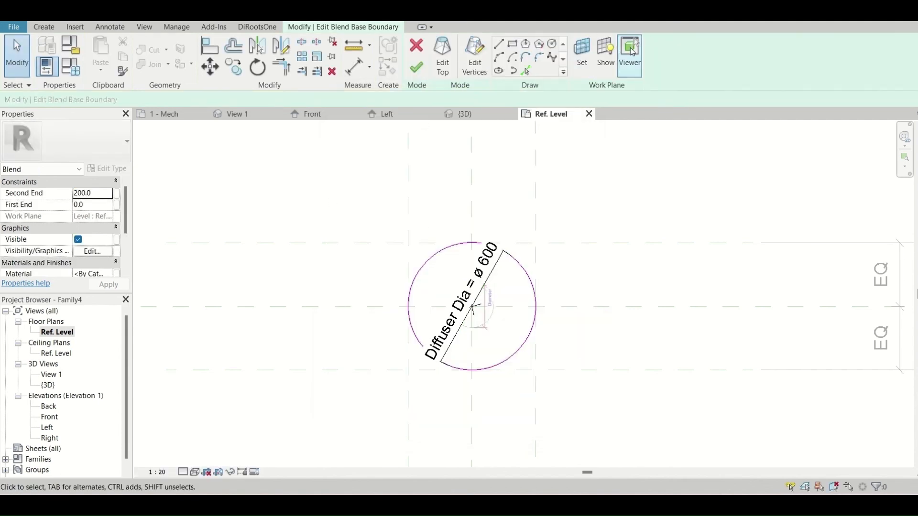
# Step: Finish the base boundary sketch and load the family into the project, overwriting the existing version
pyautogui.click(417, 67)
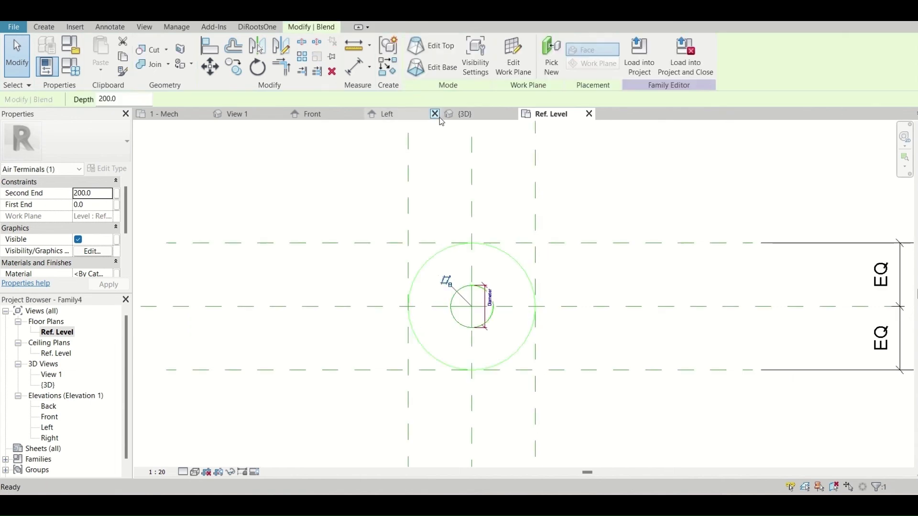
pyautogui.click(640, 55)
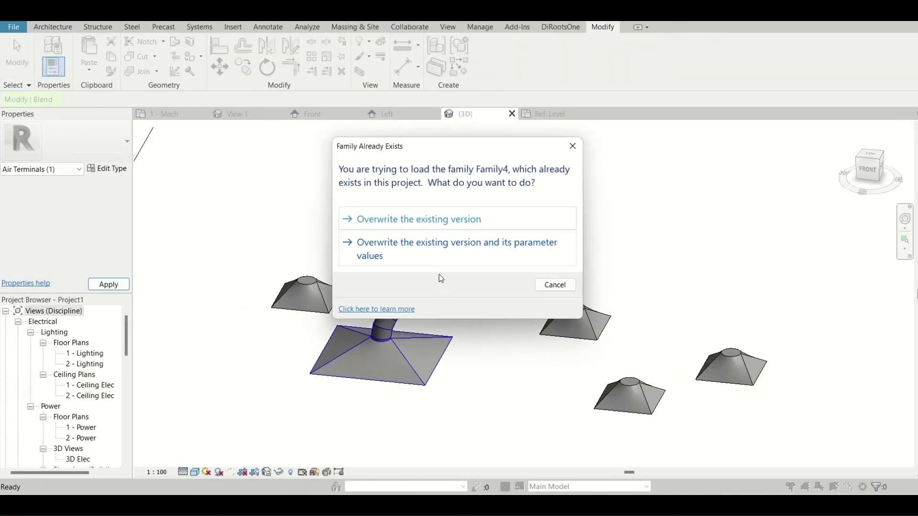
pyautogui.click(439, 219)
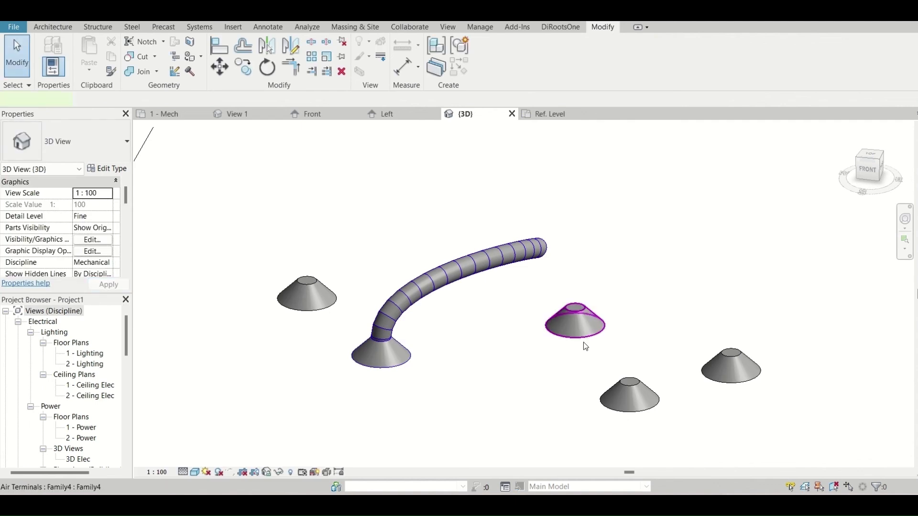
# Step: Set Diffuser Dia to 1200 mm for the unconnected diffuser nearest the flex duct's open end
pyautogui.click(584, 337)
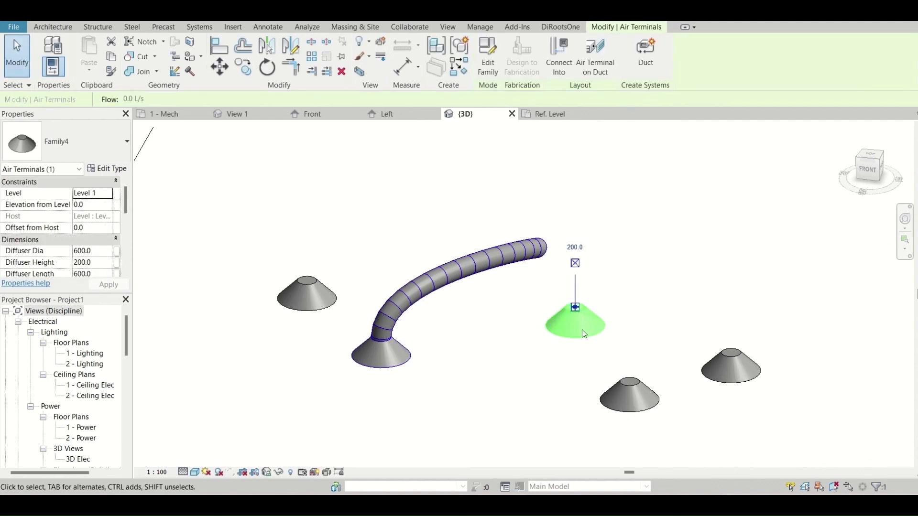
pyautogui.click(99, 252)
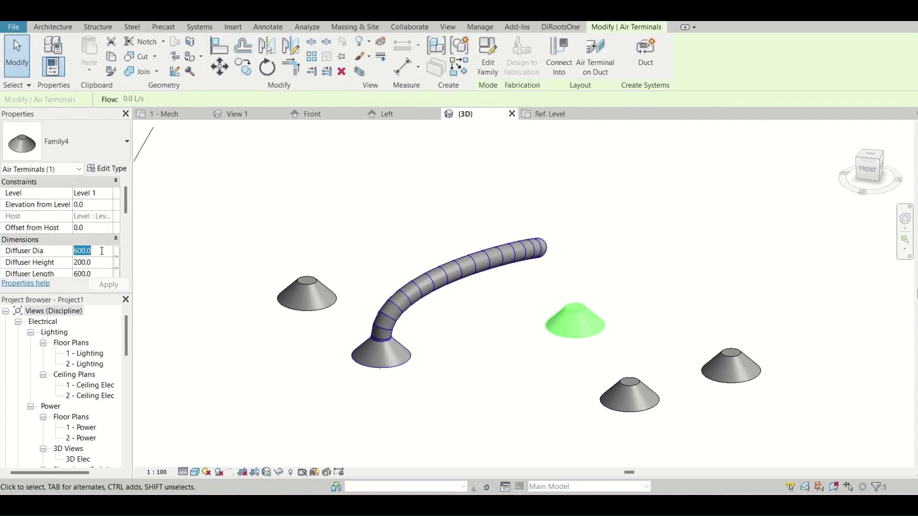
pyautogui.write('1200')
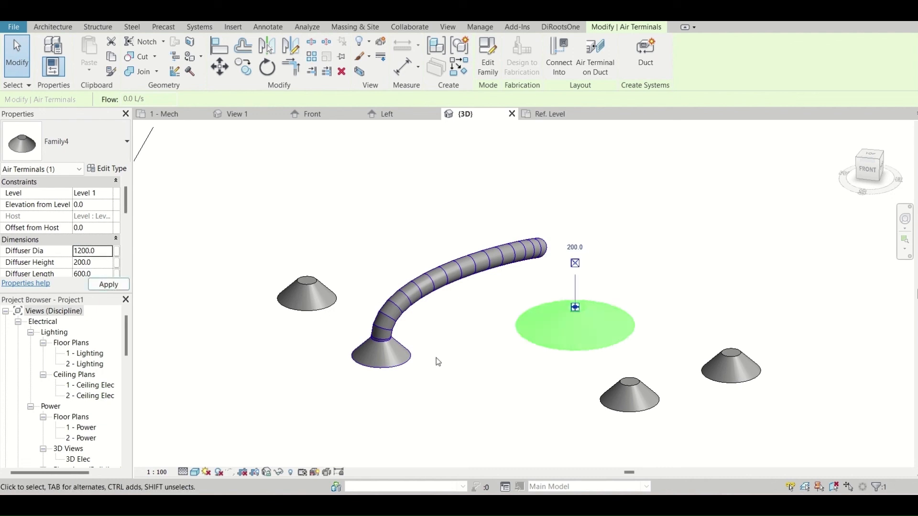
pyautogui.click(502, 388)
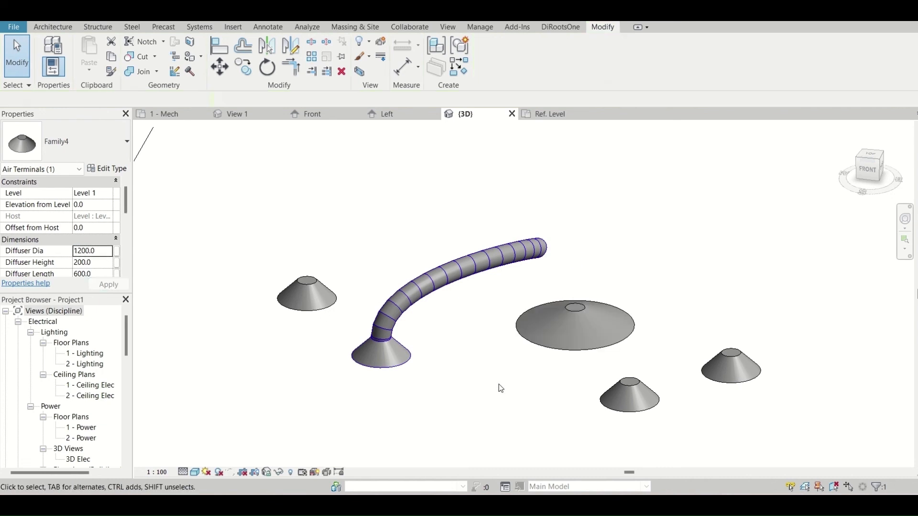
# Step: Open the family of the enlarged round diffuser for editing
pyautogui.click(530, 348)
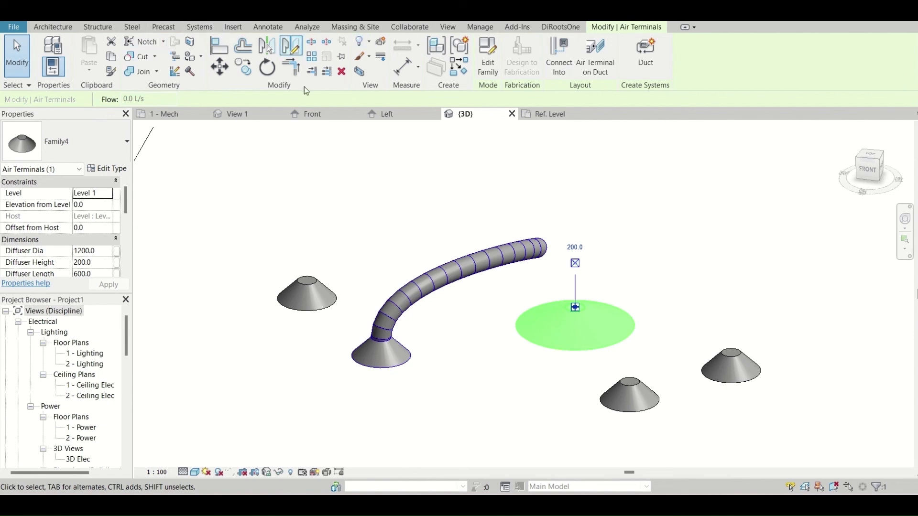
pyautogui.doubleClick(534, 343)
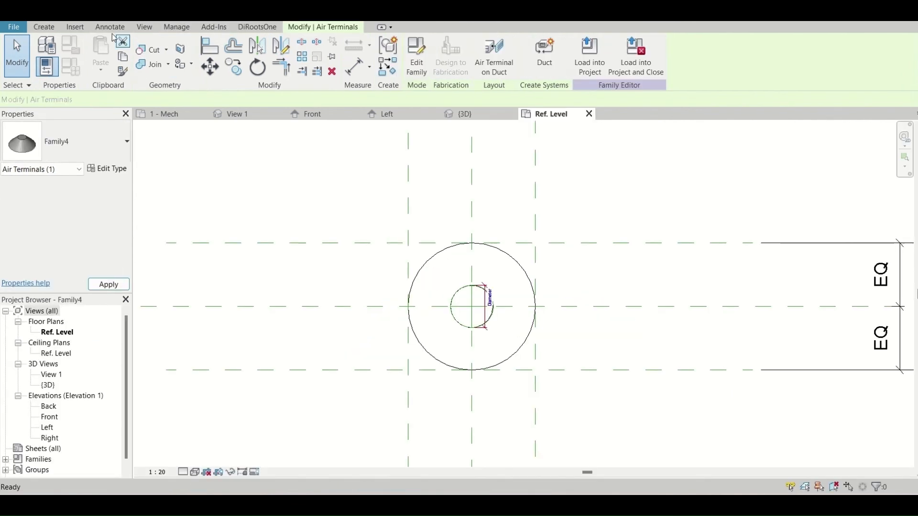